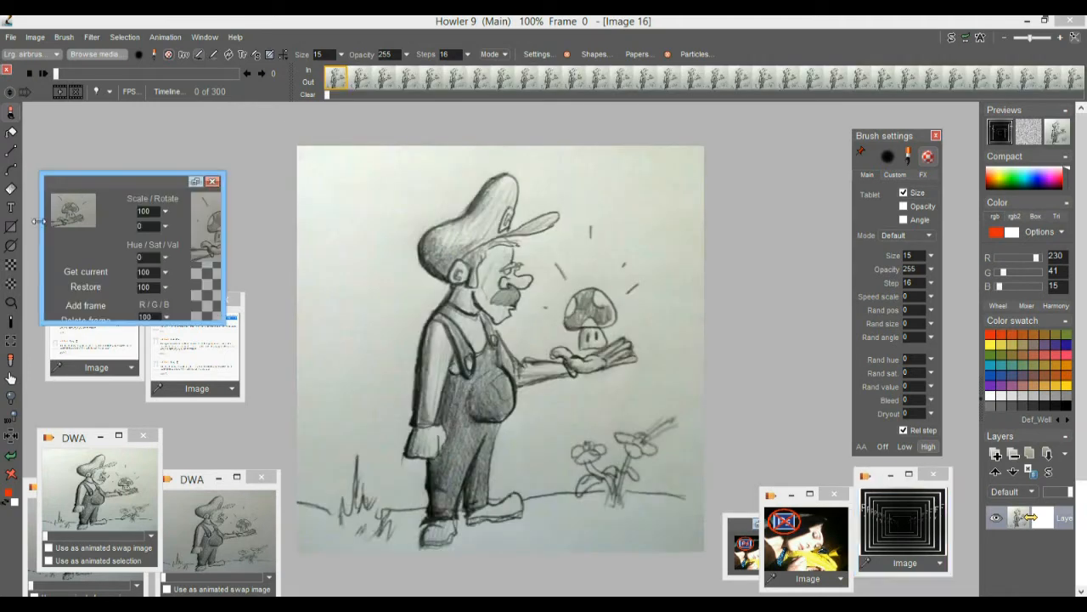
Enlarge the stored brush window until all its controls fit and move it higher in the workspace
drag(224, 322, 359, 482)
drag(321, 444, 293, 383)
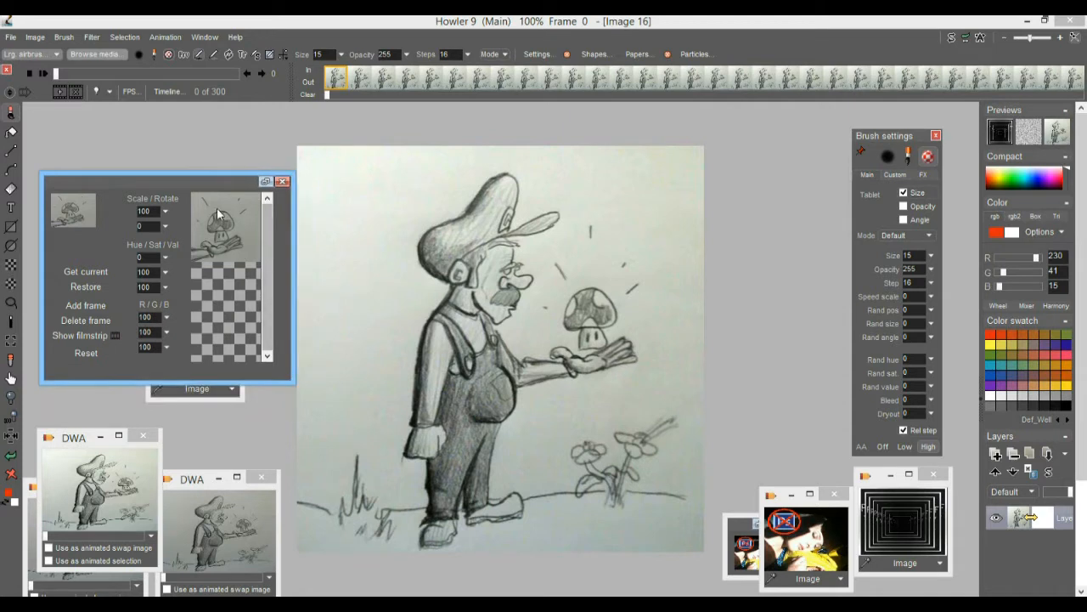
drag(86, 177, 88, 128)
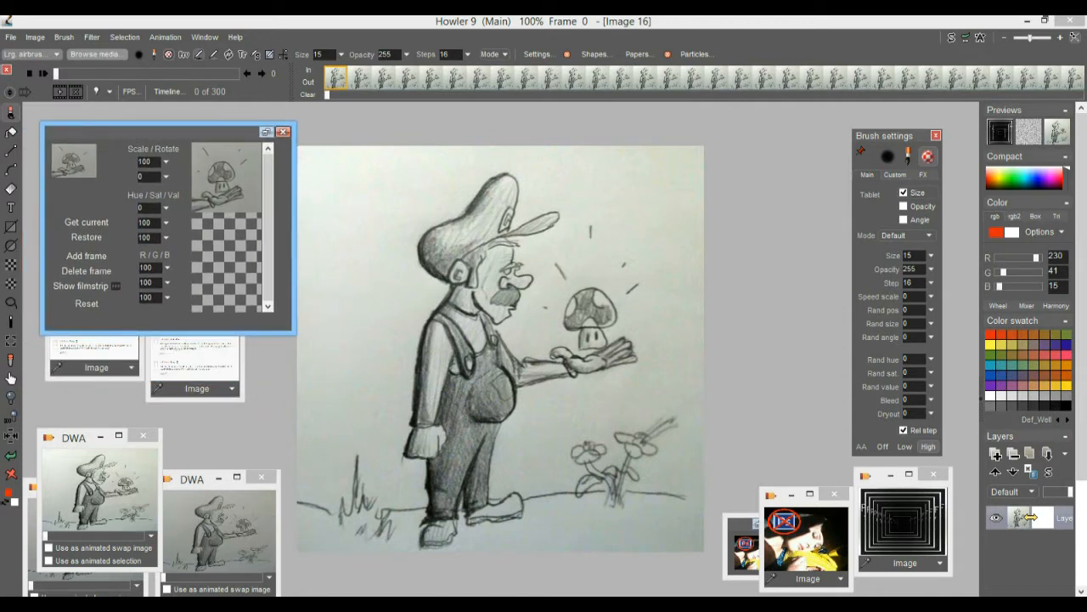
Replace the existing image buffer with the stored pencil sketch of the man holding a mushroom, creating a new image
click(905, 503)
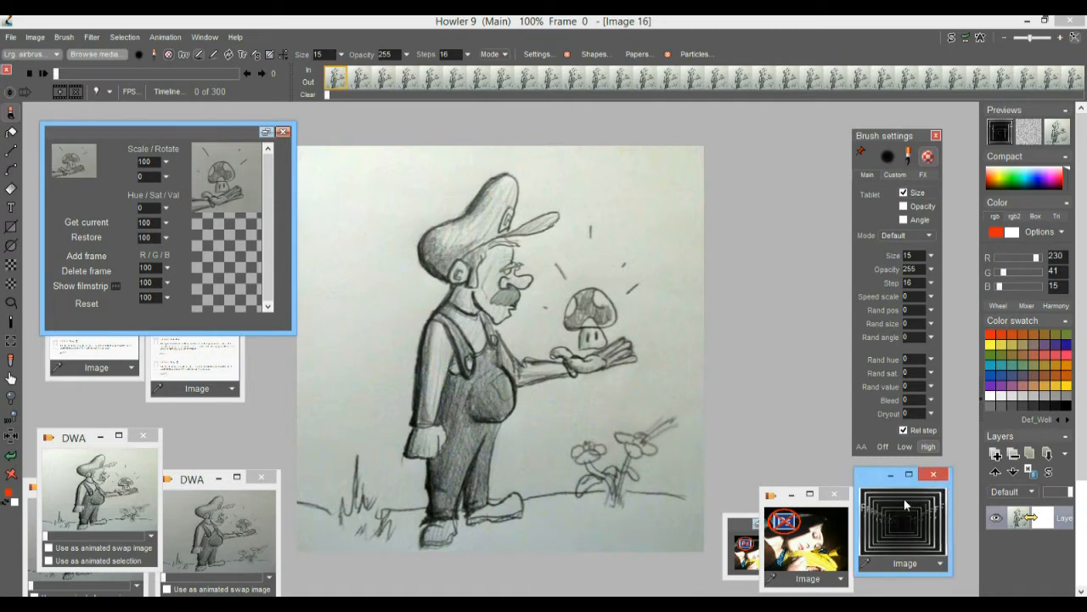
click(912, 525)
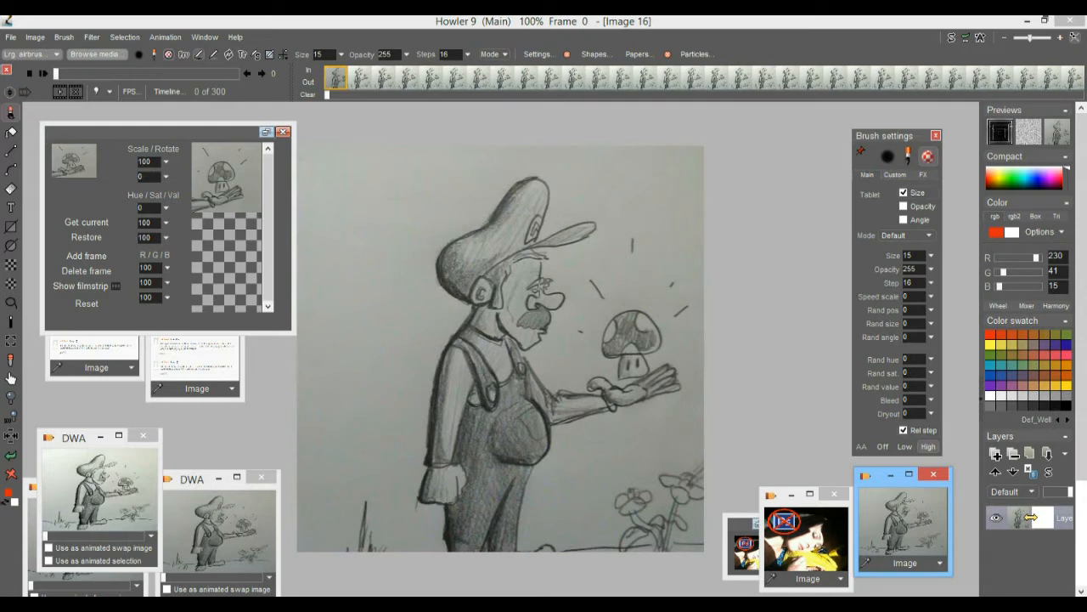
click(941, 563)
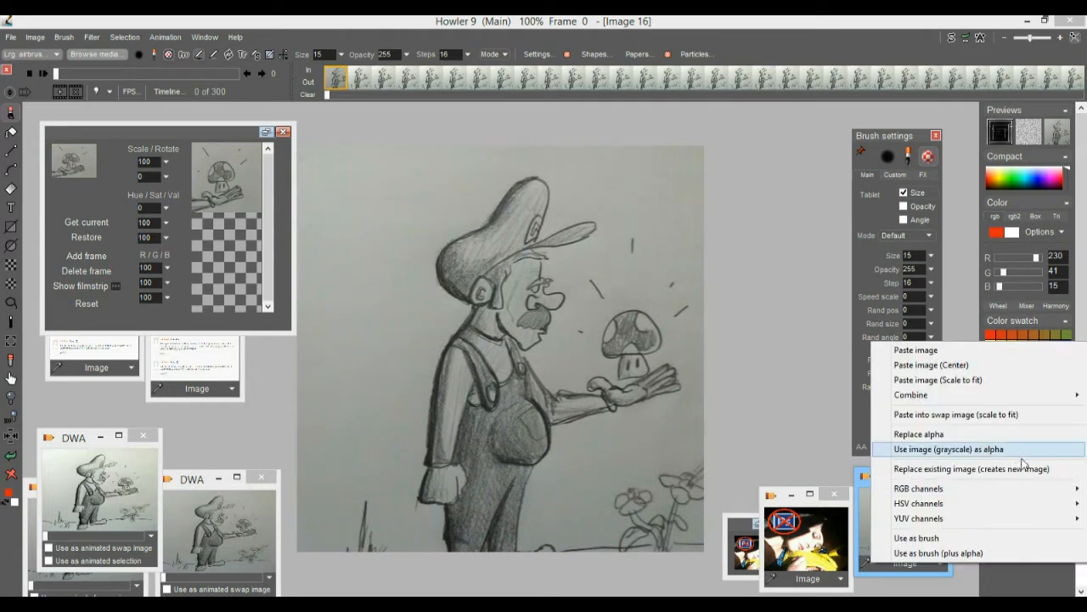
click(1023, 467)
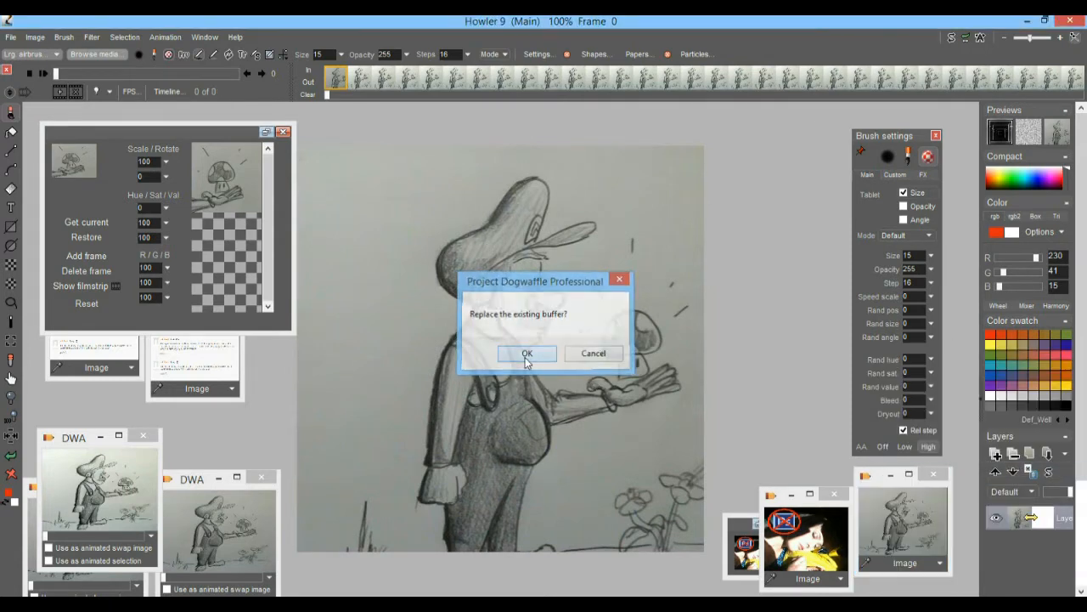
click(527, 355)
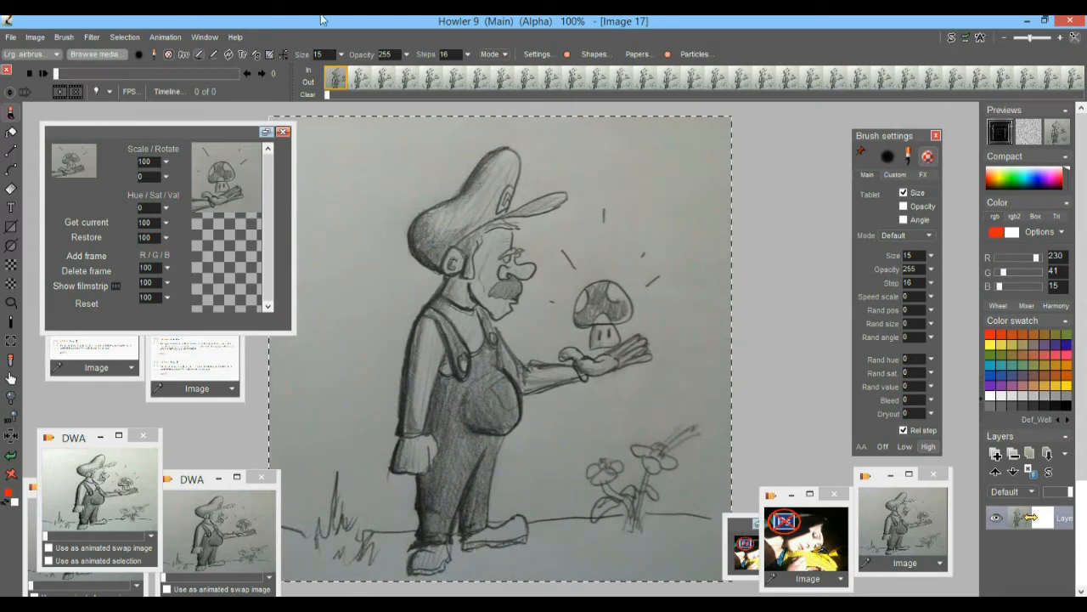
Create a 5-frame animation initialized with copies of the current frame
click(167, 40)
click(208, 47)
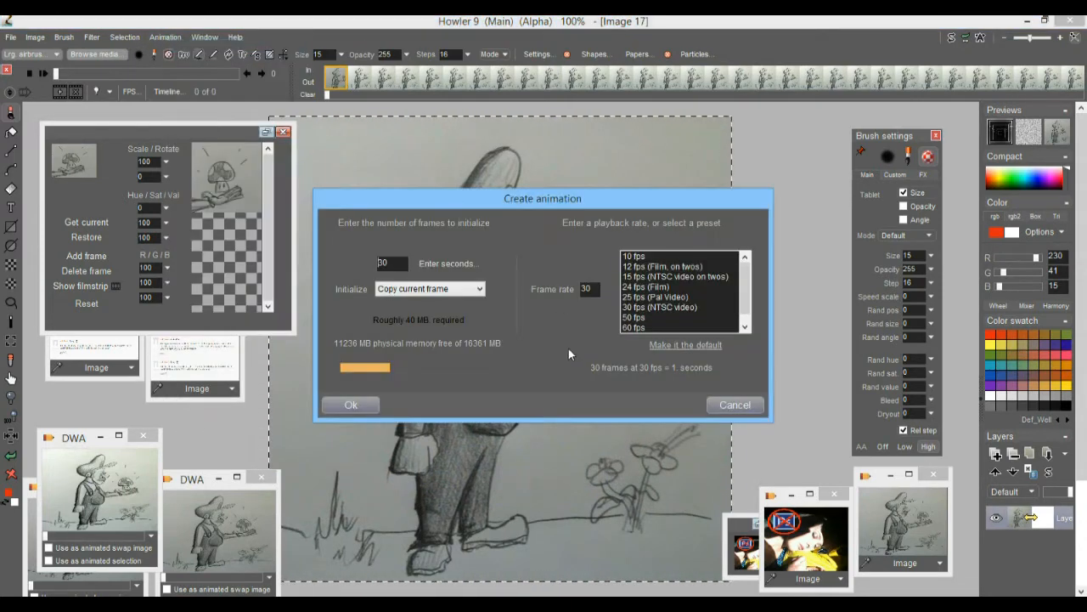
drag(395, 264, 334, 270)
text(5)
click(360, 405)
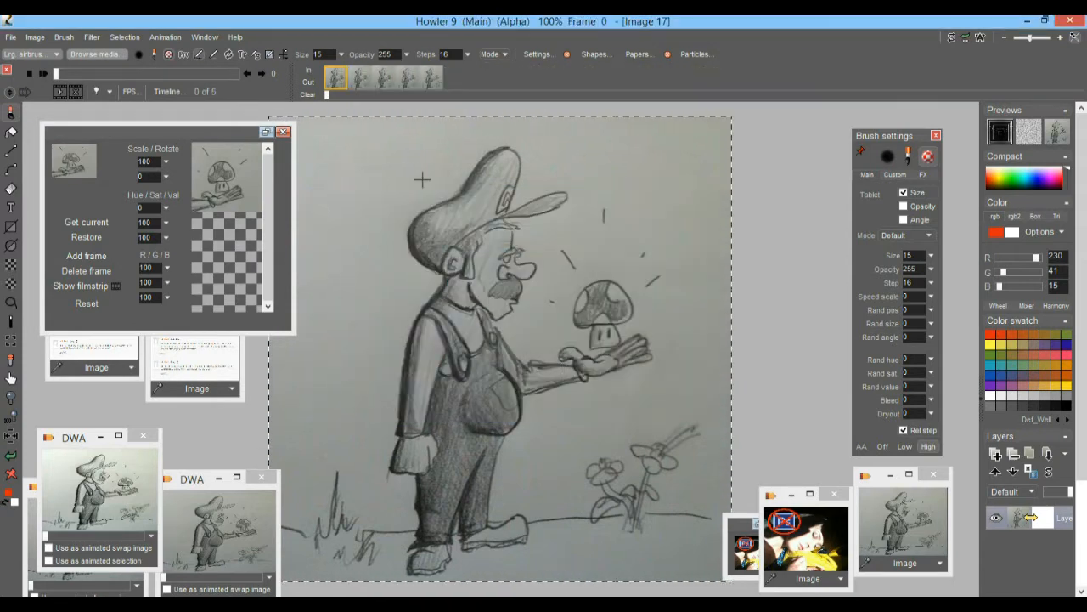
Step through the frames of the new animation to compare them, finishing on frame 1
click(360, 78)
click(383, 78)
click(409, 79)
click(431, 79)
click(336, 78)
click(361, 79)
click(387, 79)
click(408, 79)
click(432, 80)
click(361, 80)
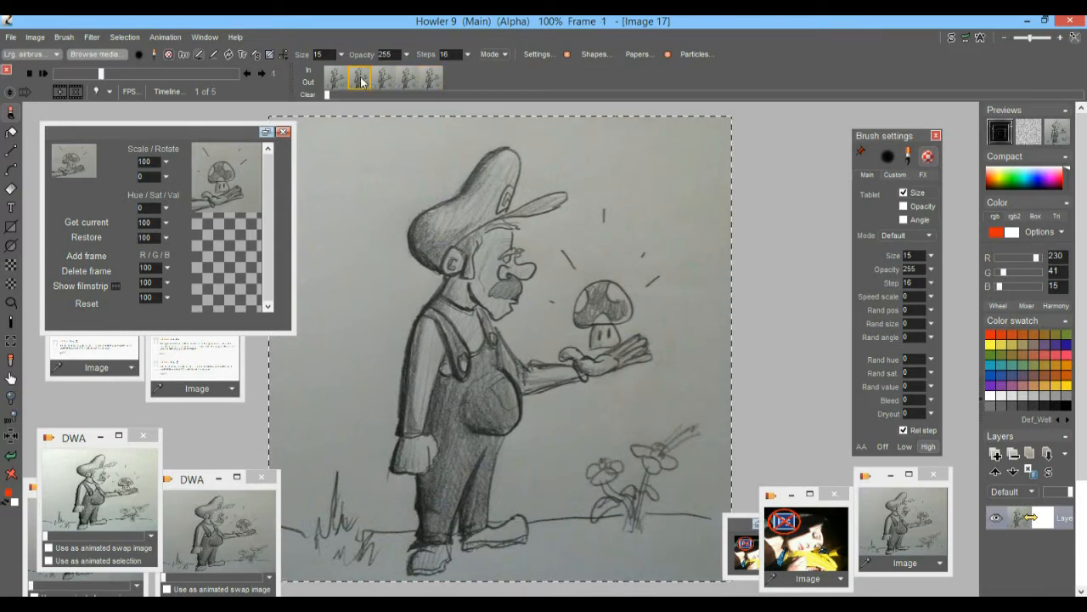
drag(374, 80, 433, 82)
click(366, 73)
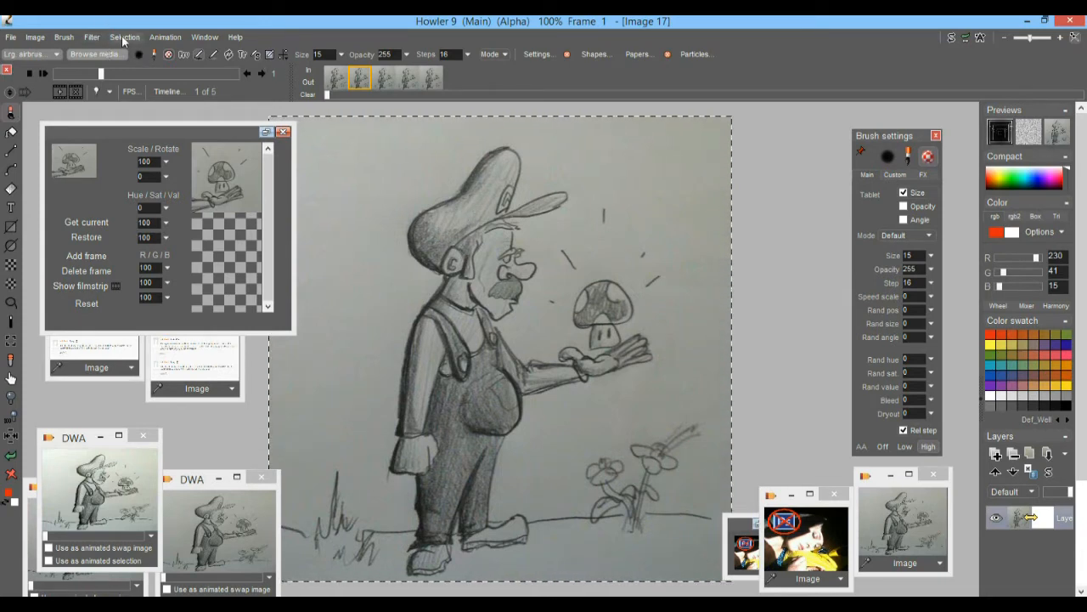
Use the selected sketch as a brush and store a managed copy of it
click(64, 37)
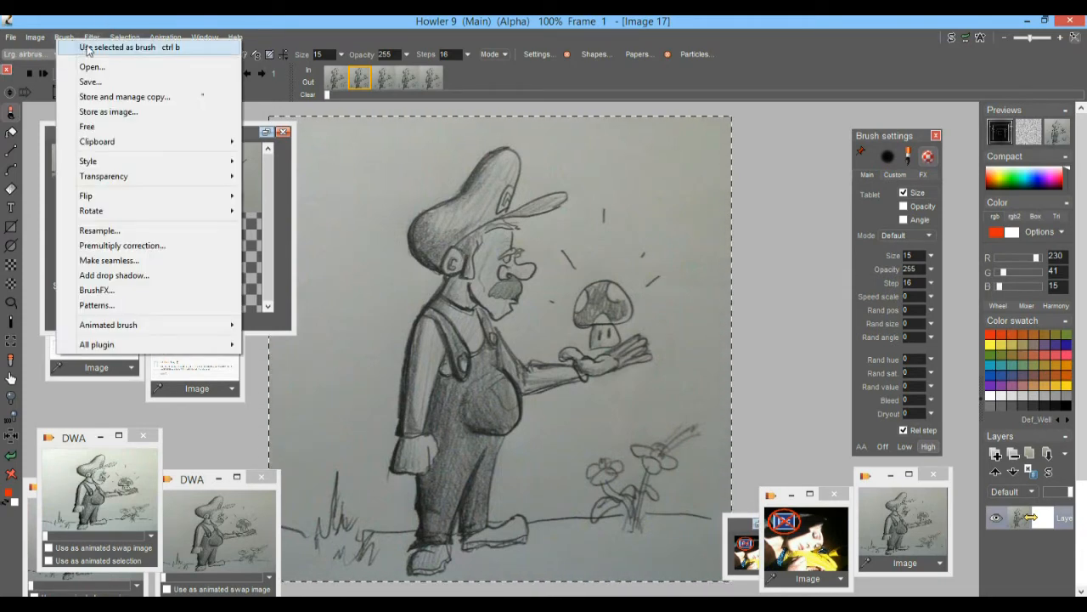
click(85, 46)
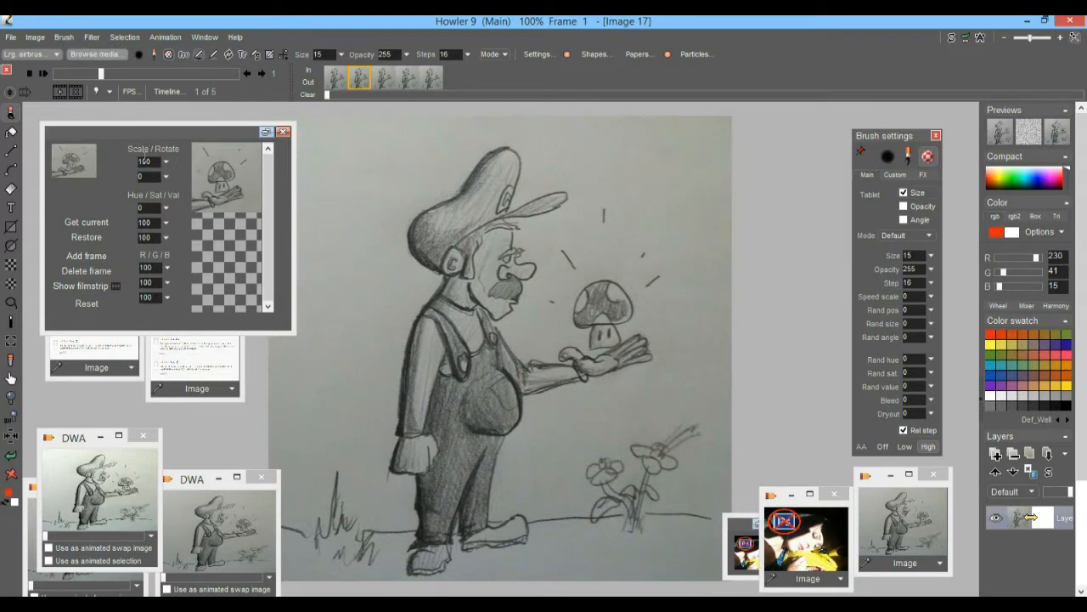
click(71, 38)
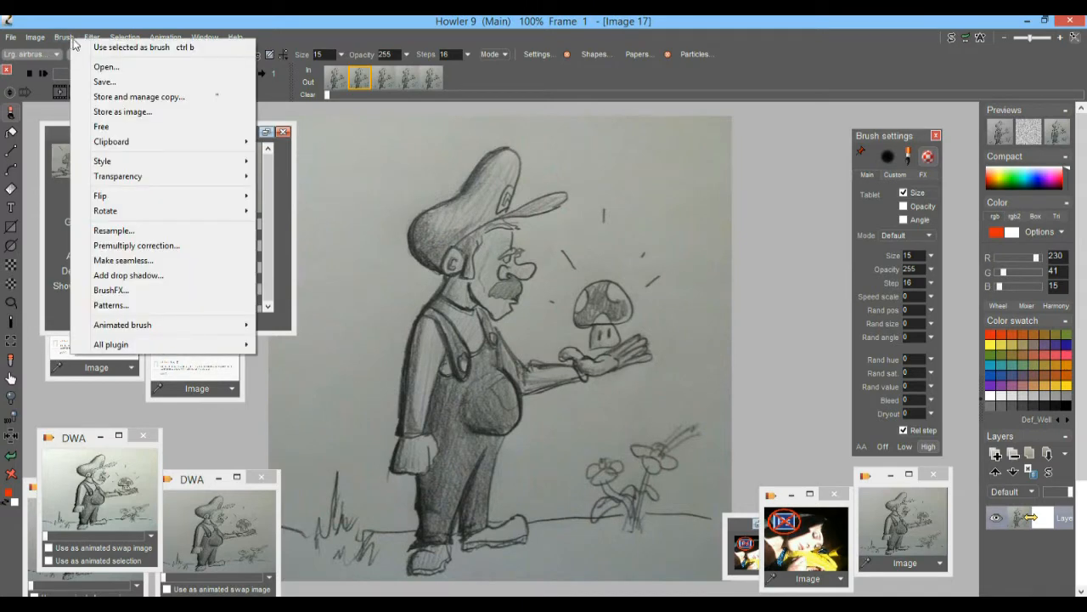
click(138, 97)
Scale the stored brush to 152 and stamp the enlarged figure and mushroom onto frame 1
click(181, 124)
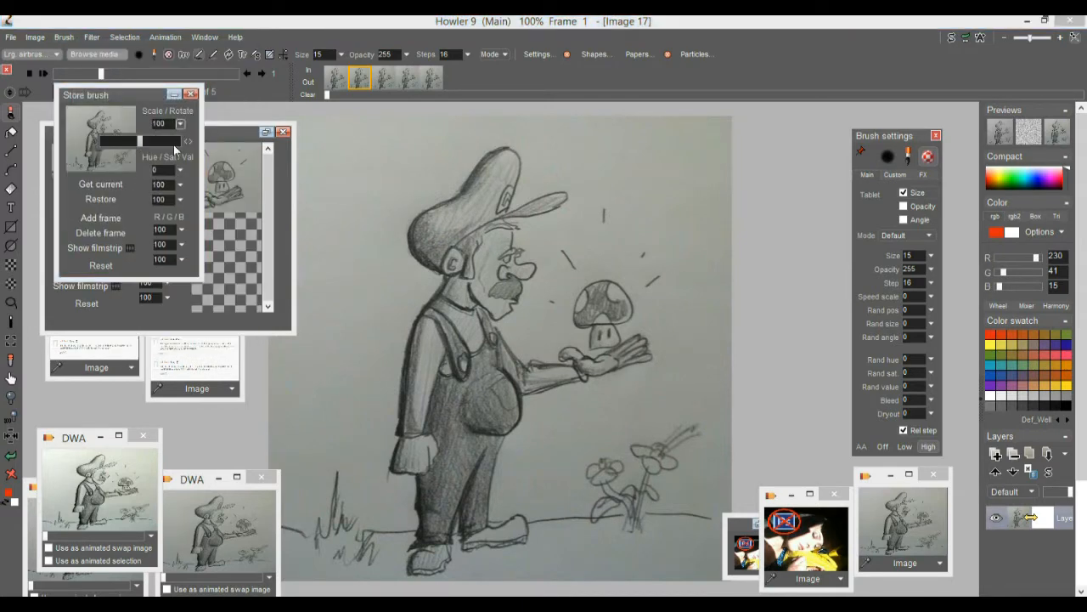
drag(153, 140, 161, 145)
click(185, 55)
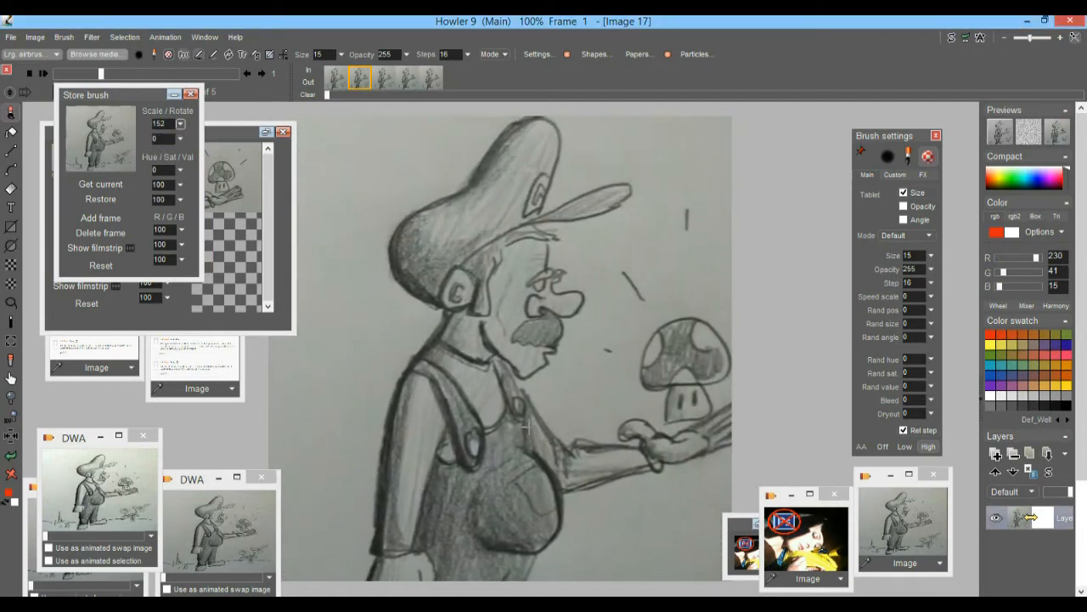
click(468, 438)
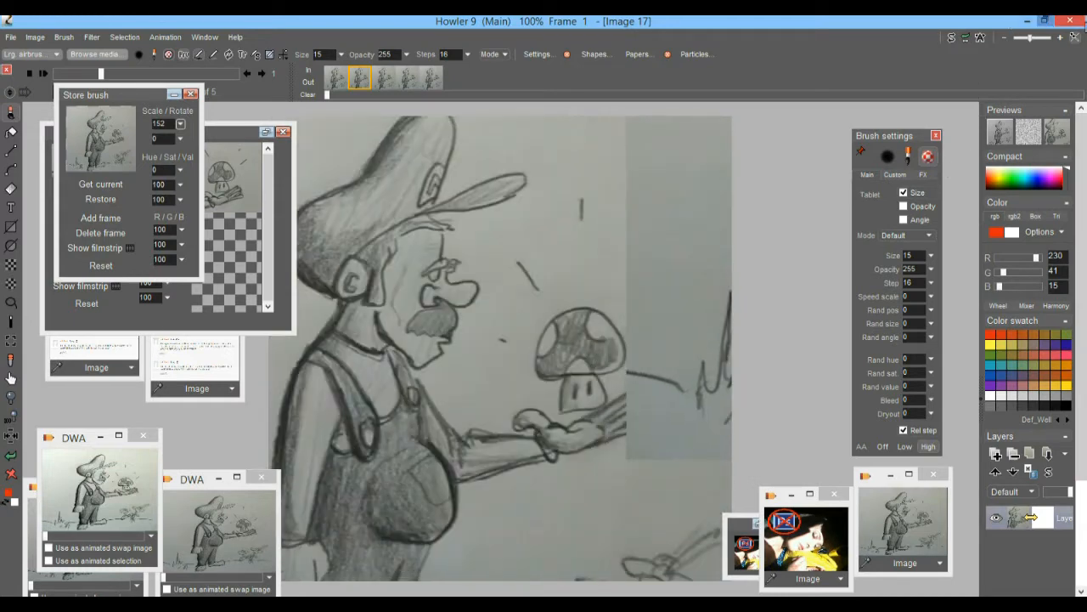
Flip the image on frame 2 horizontally
click(384, 81)
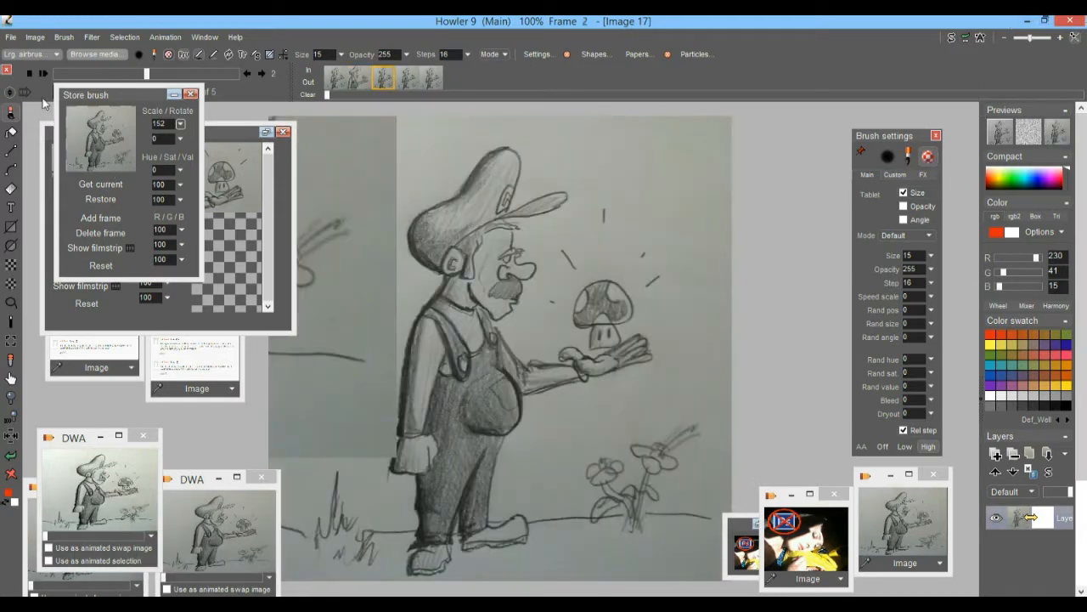
click(35, 36)
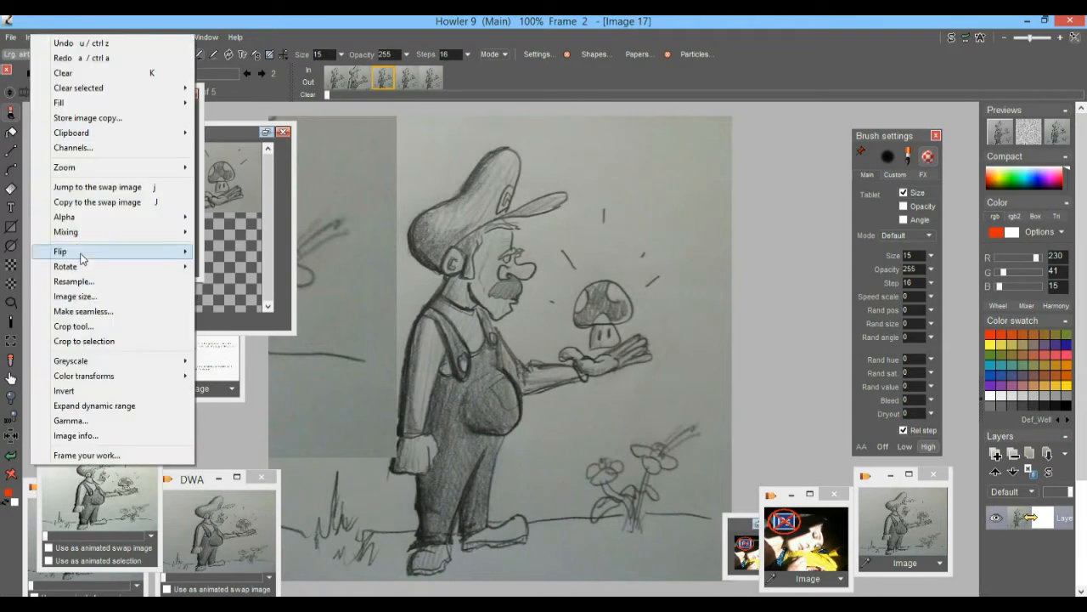
click(50, 18)
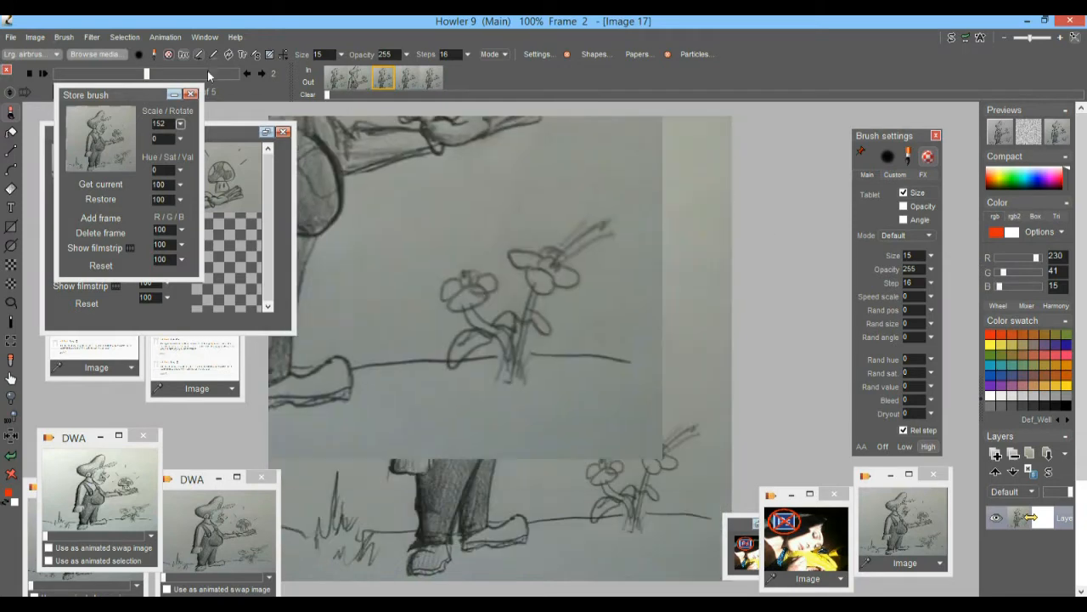
click(35, 37)
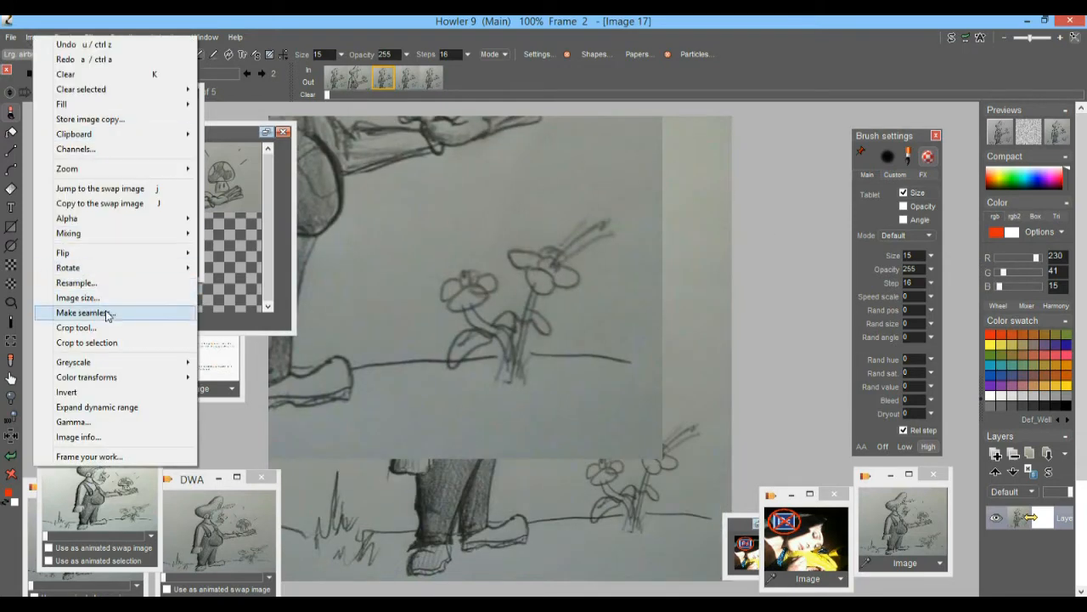
mouse_move(92, 253)
click(268, 255)
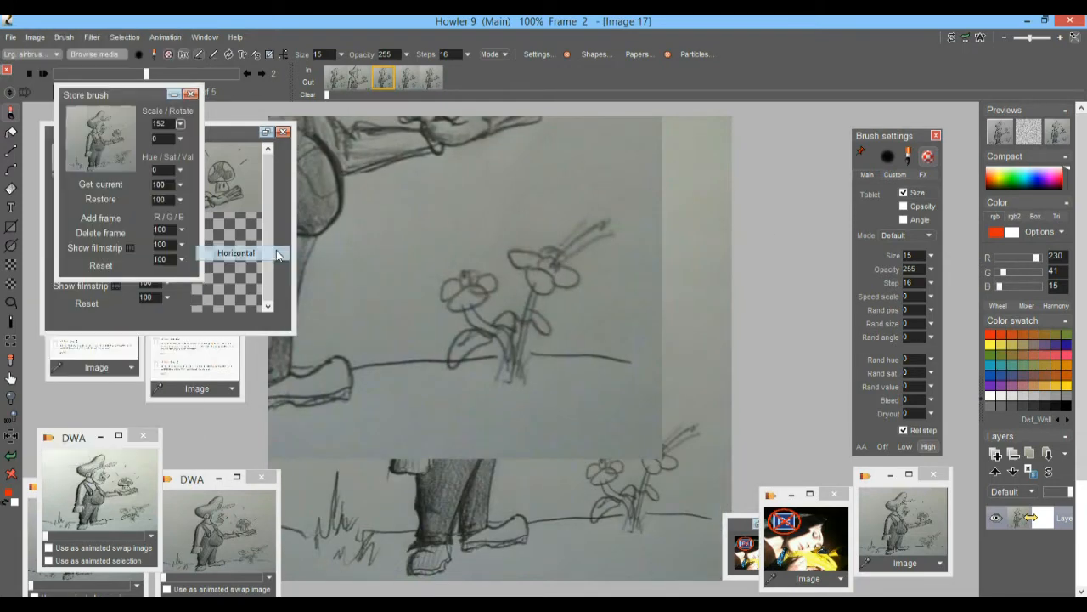
click(625, 367)
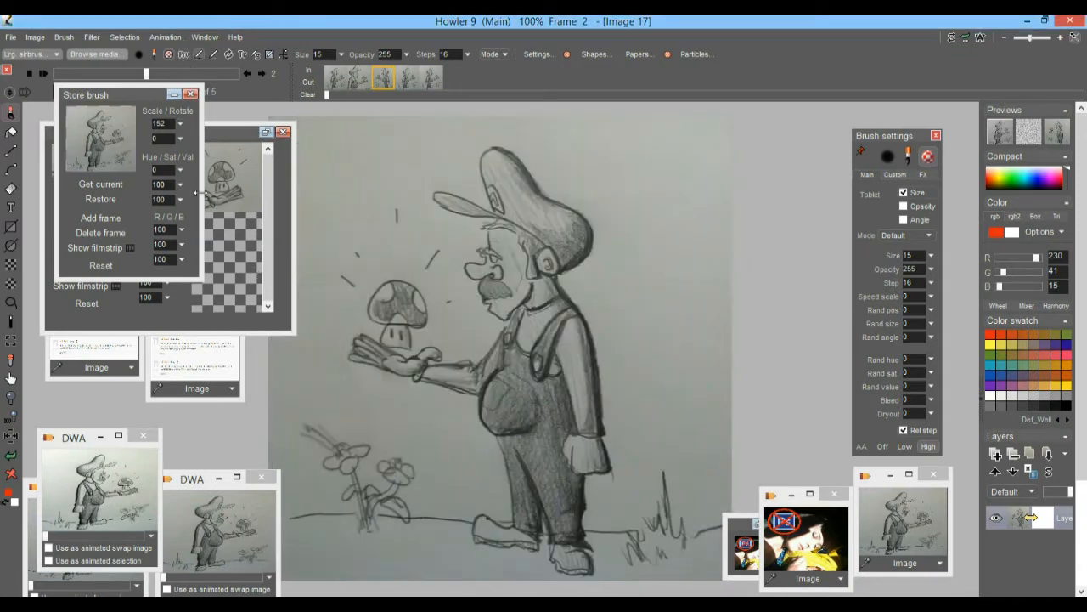
Review frames 0, 1 and 2 of the animation in order
click(342, 79)
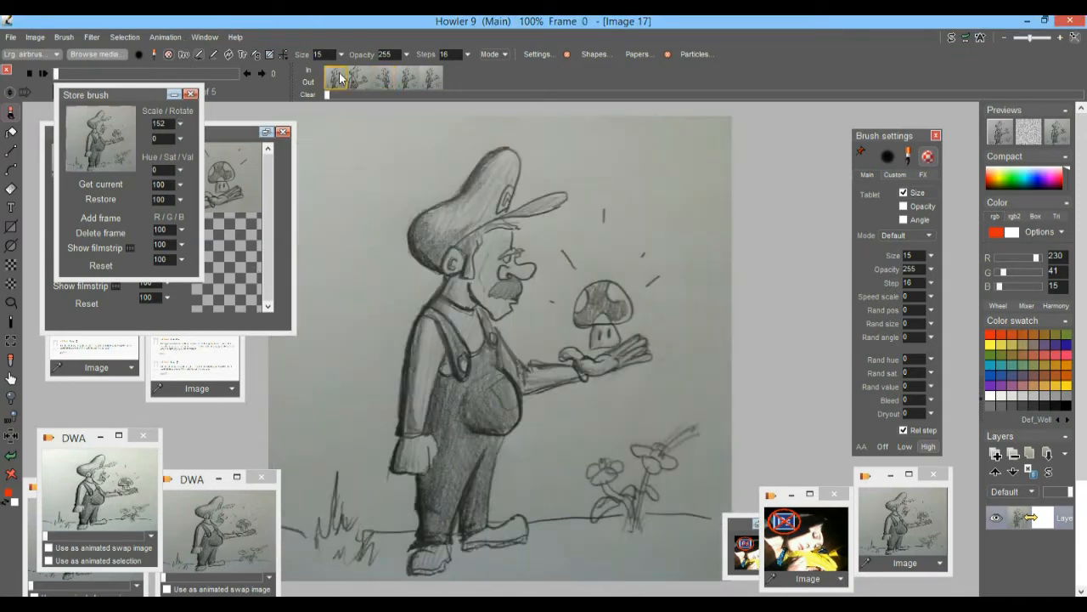
click(361, 79)
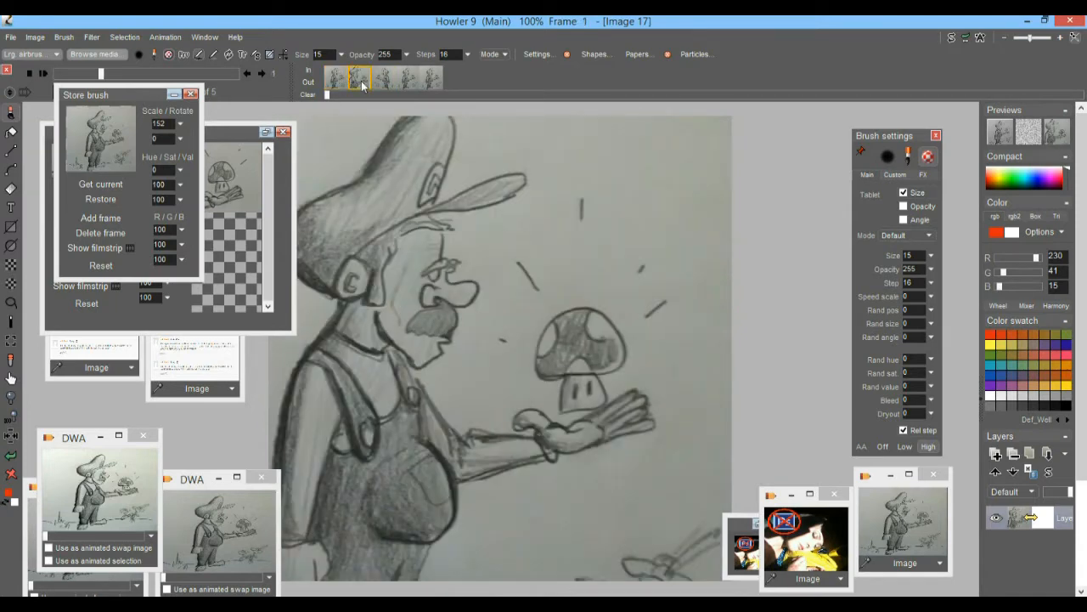
click(390, 78)
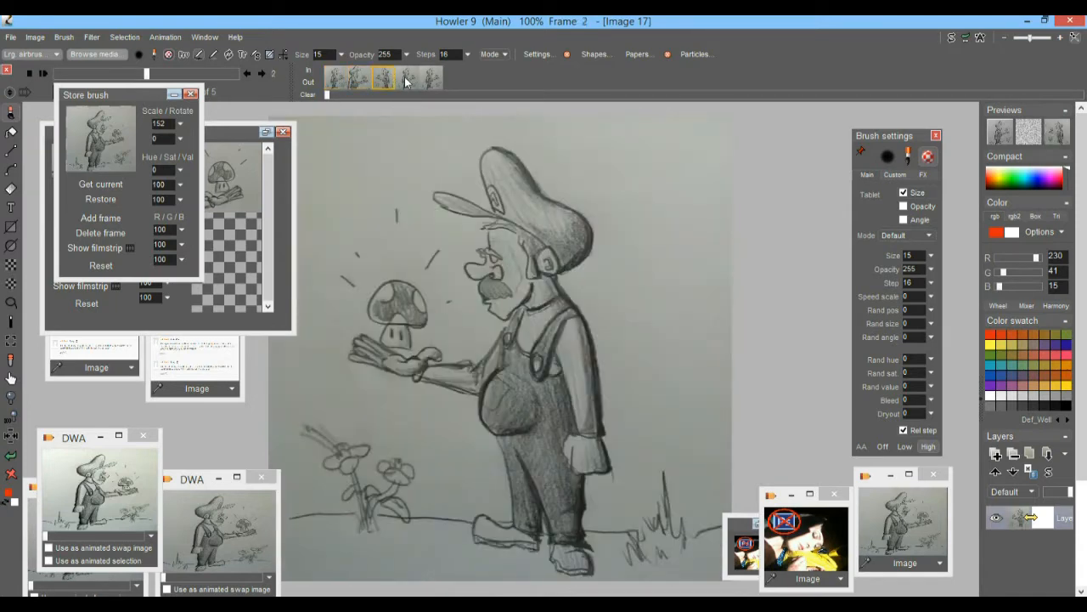
Go to frame 3, pick up the stored sketch brush and set its scale to 200
click(406, 79)
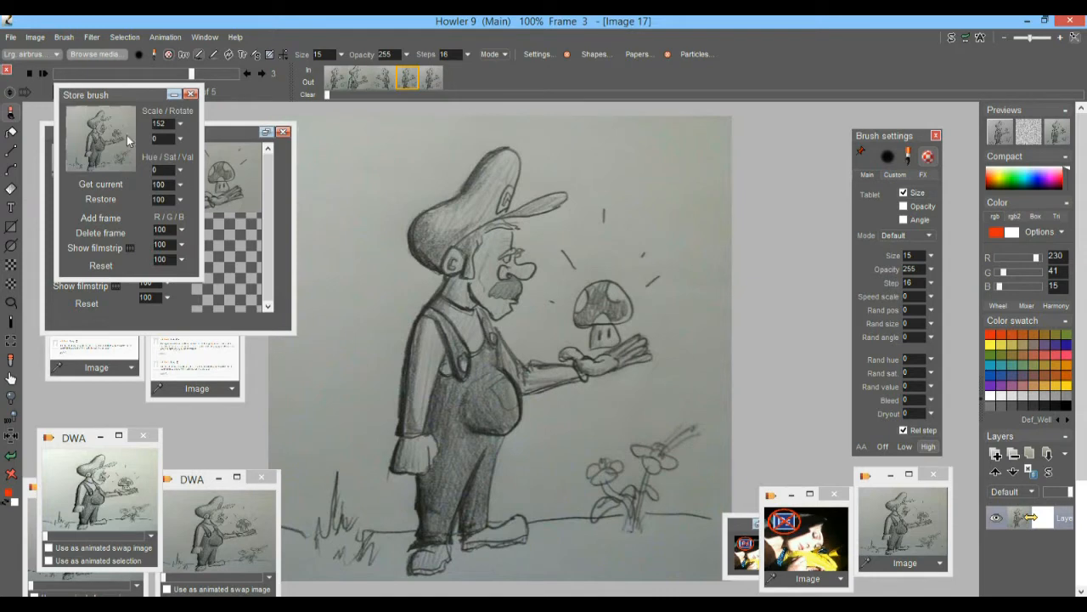
click(94, 128)
click(184, 53)
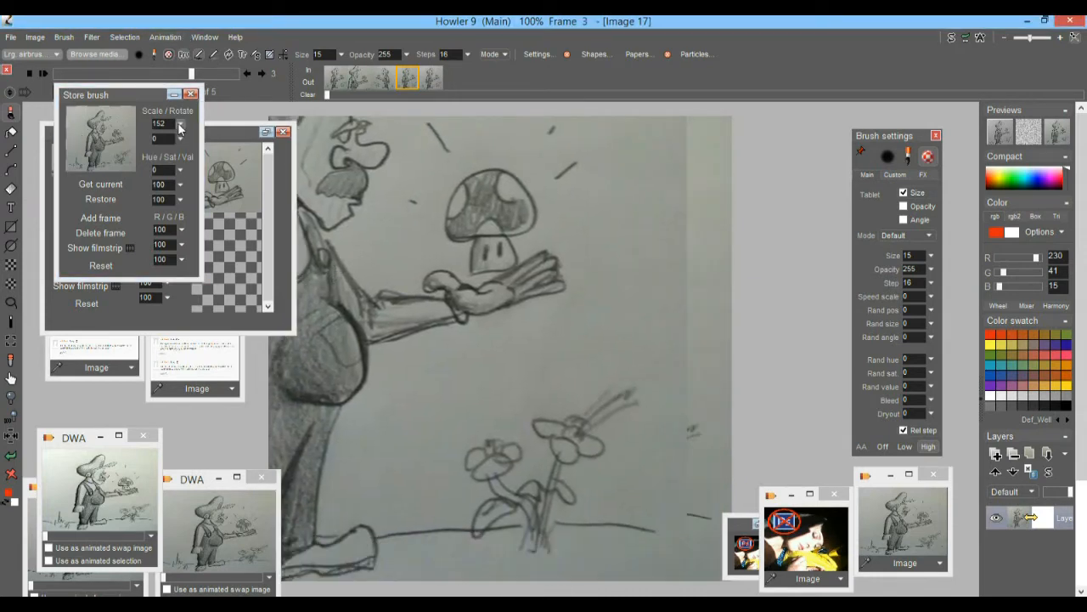
click(179, 124)
drag(159, 142, 198, 150)
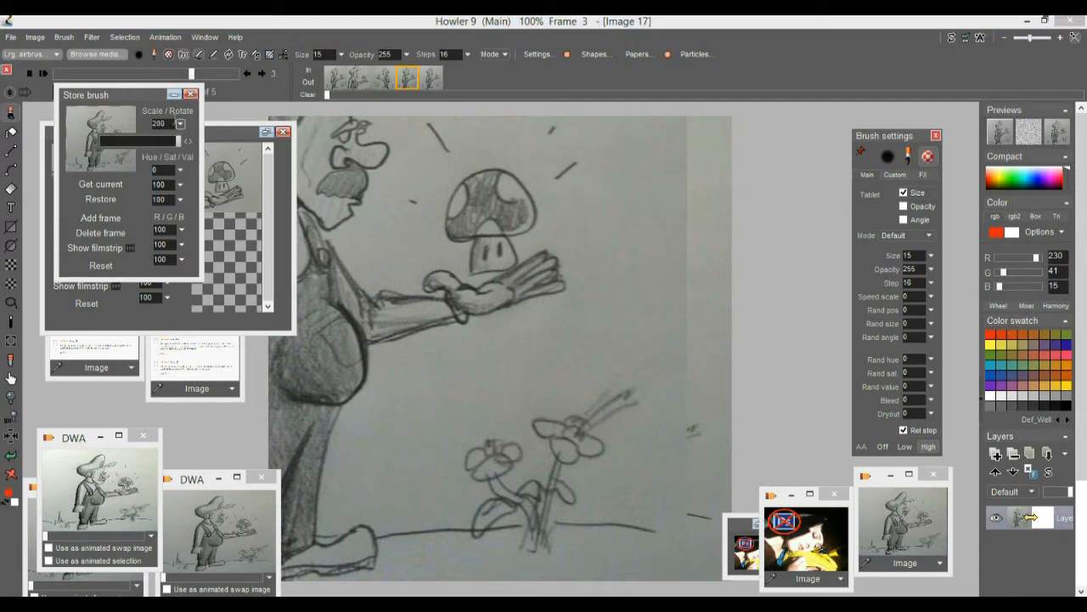
Resample the brush to 200% (2736 × 2752) and stamp the enlarged mushroom and hand across frame 3
click(64, 37)
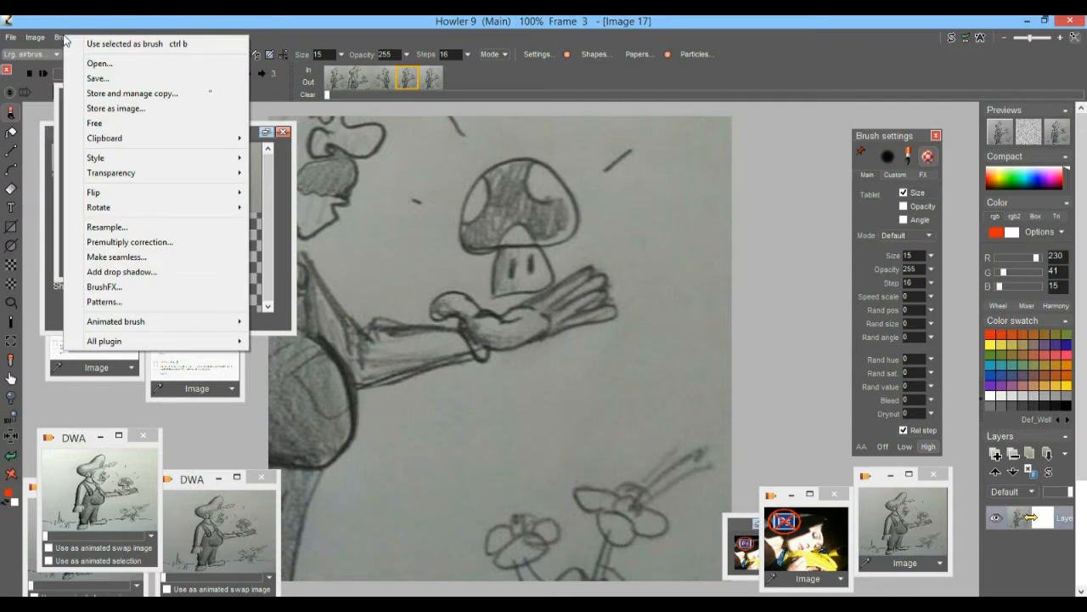
click(109, 228)
click(605, 319)
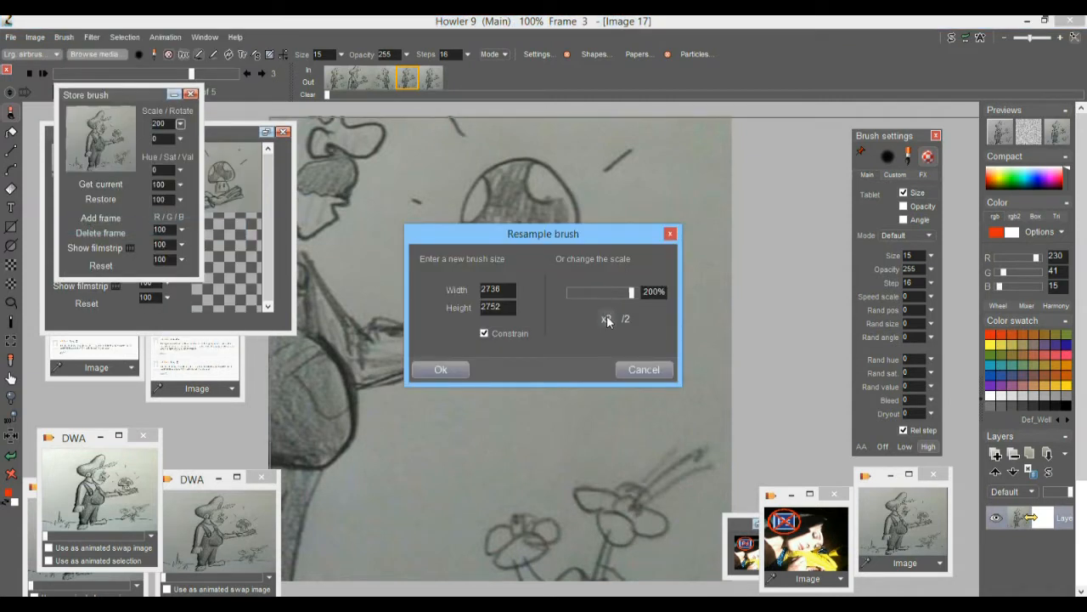
click(441, 370)
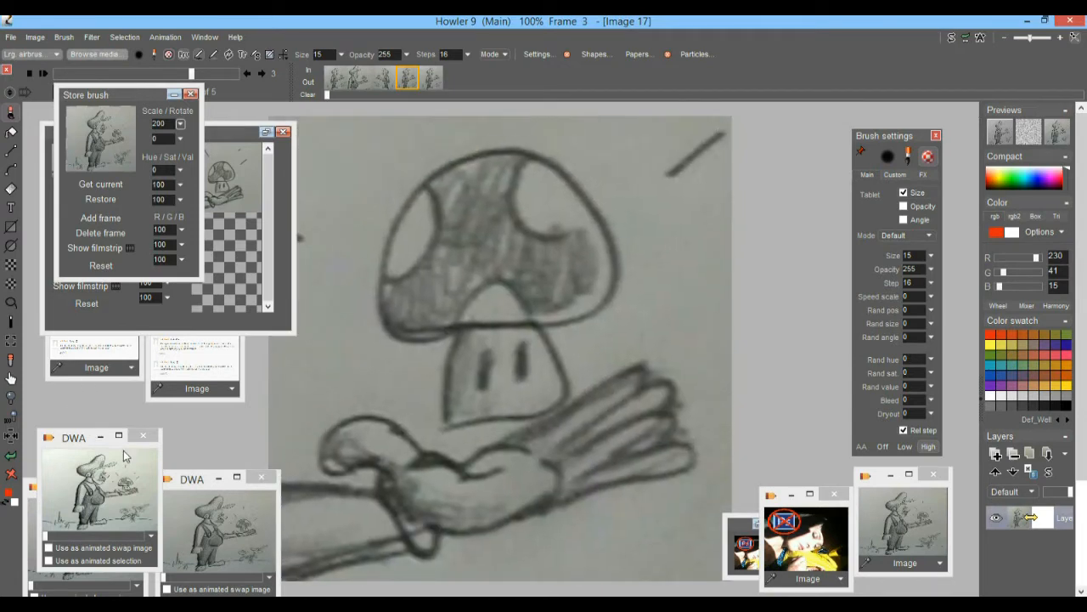
scroll(277, 411, down, 4)
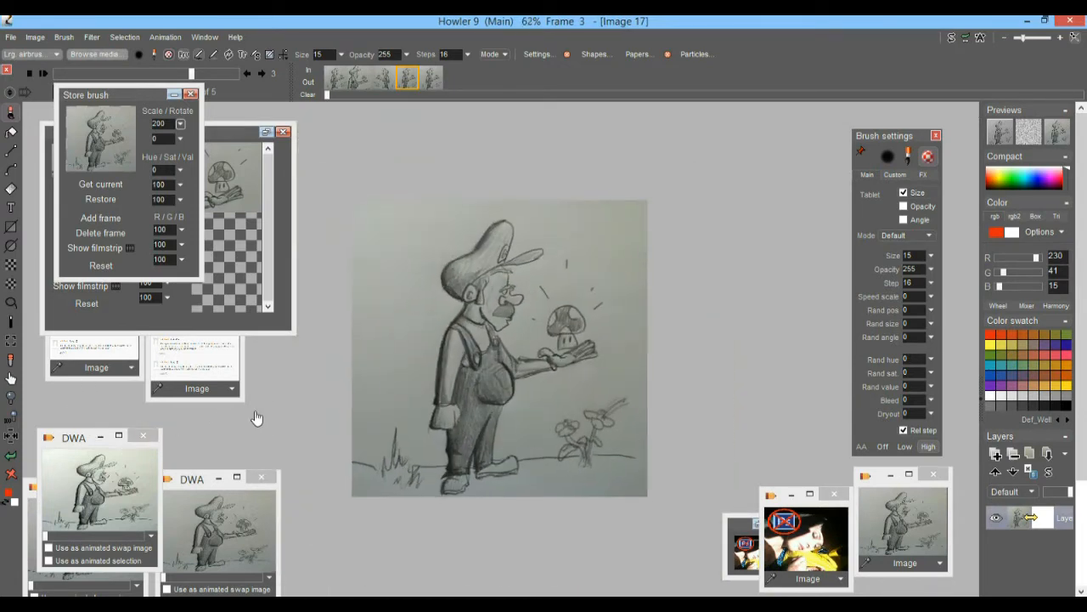
scroll(256, 418, up, 1)
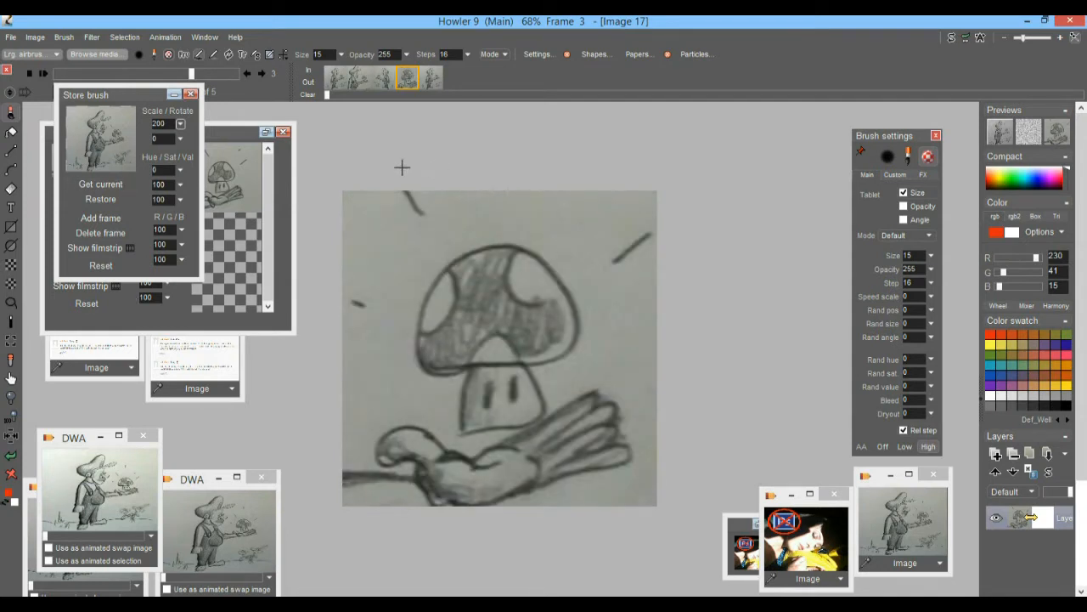
click(381, 77)
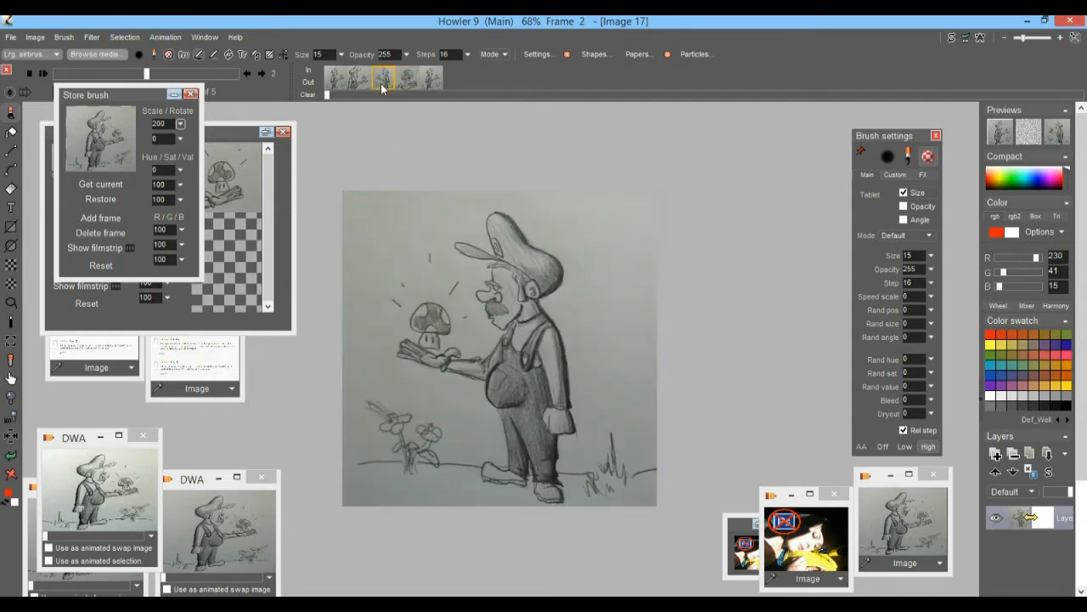
Go to frame 4 and flip its image horizontally, on that frame only
click(408, 76)
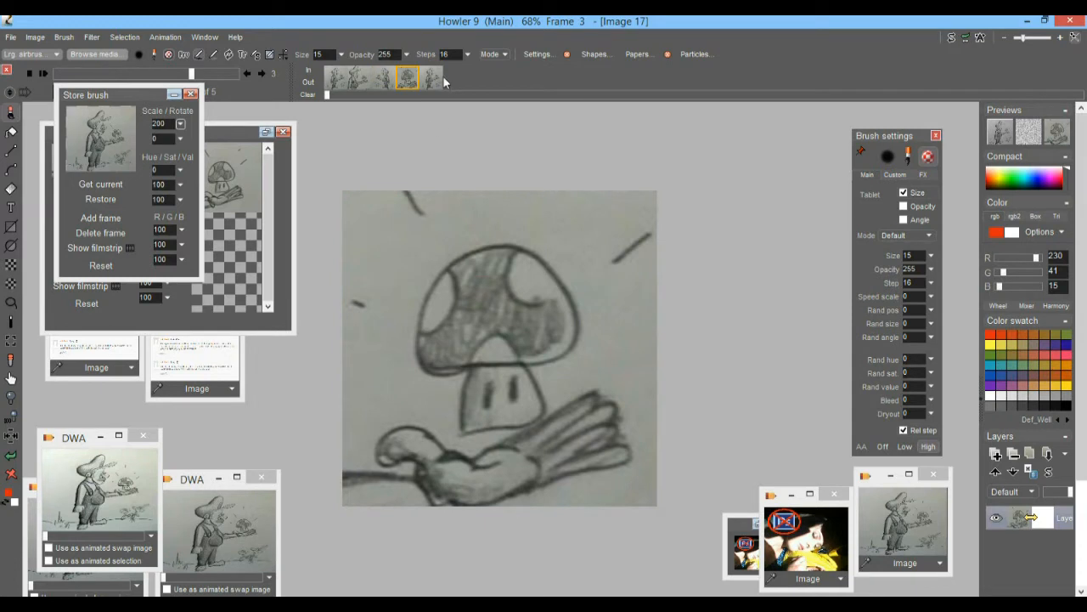
click(434, 77)
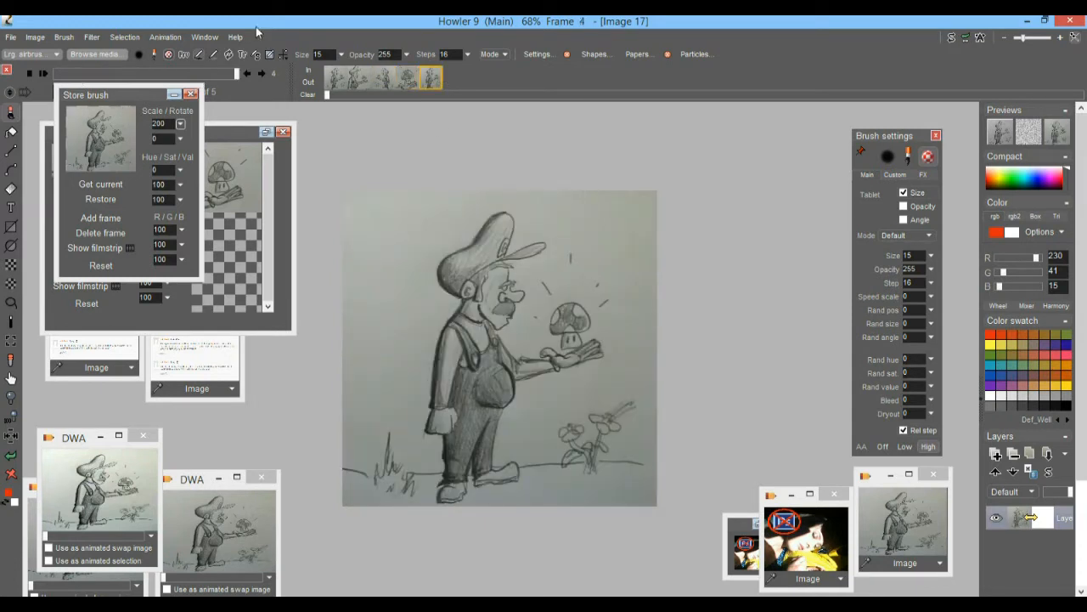
click(32, 39)
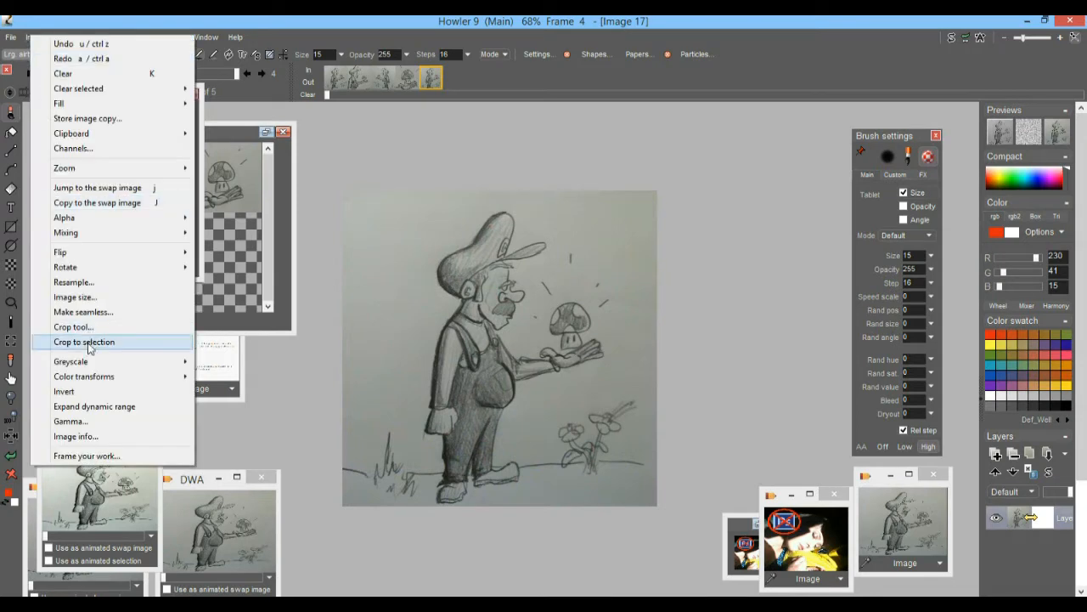
mouse_move(123, 260)
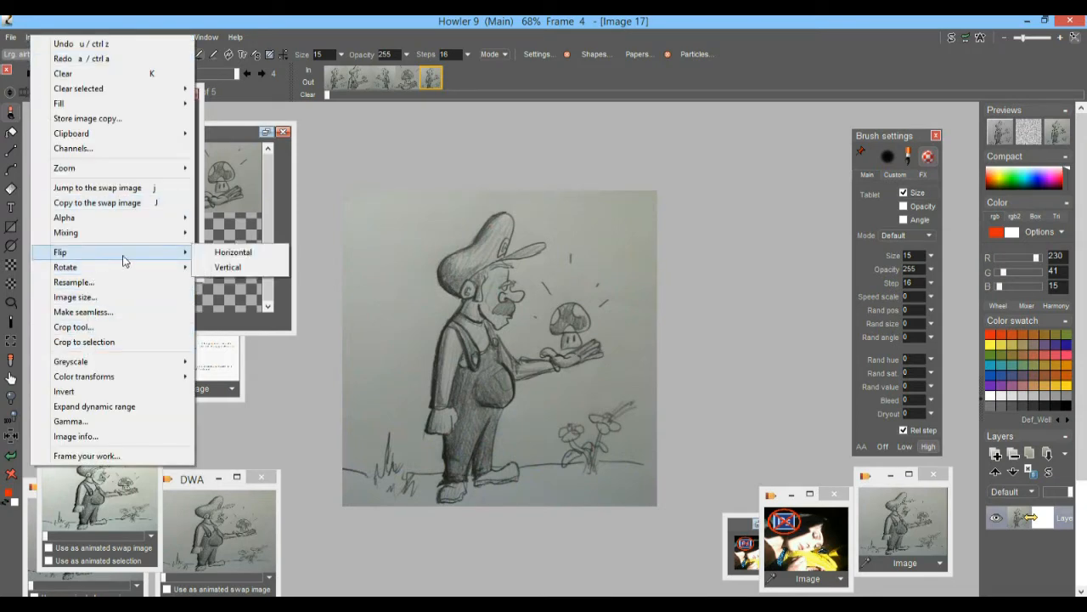
click(253, 251)
click(601, 376)
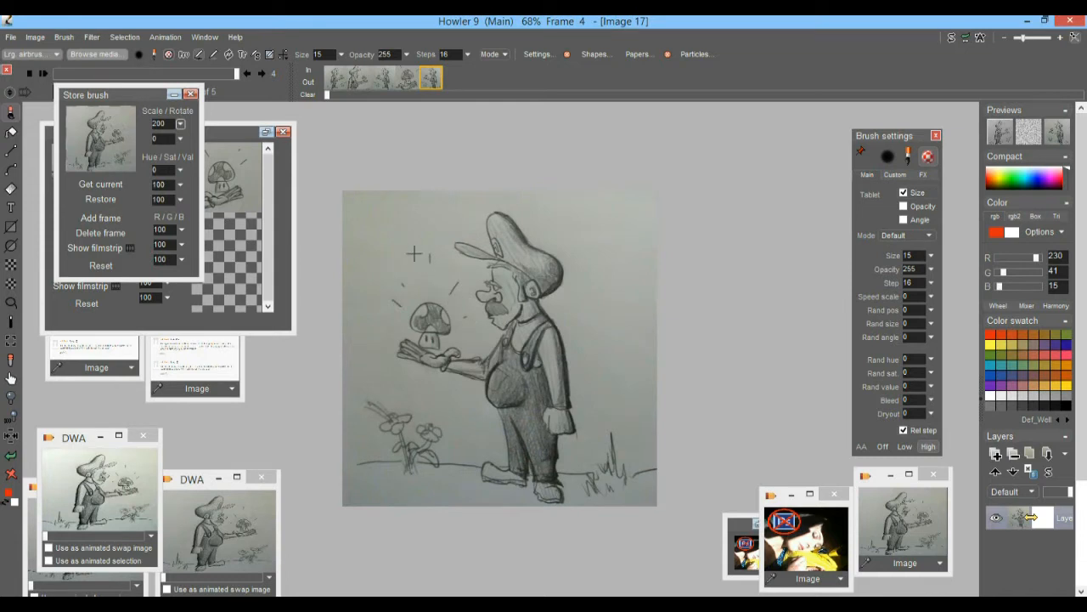
Transform frame 4 without tiling: tilt the drawing slightly, scale it up to the maximum and reposition it on the mushroom and face
click(90, 37)
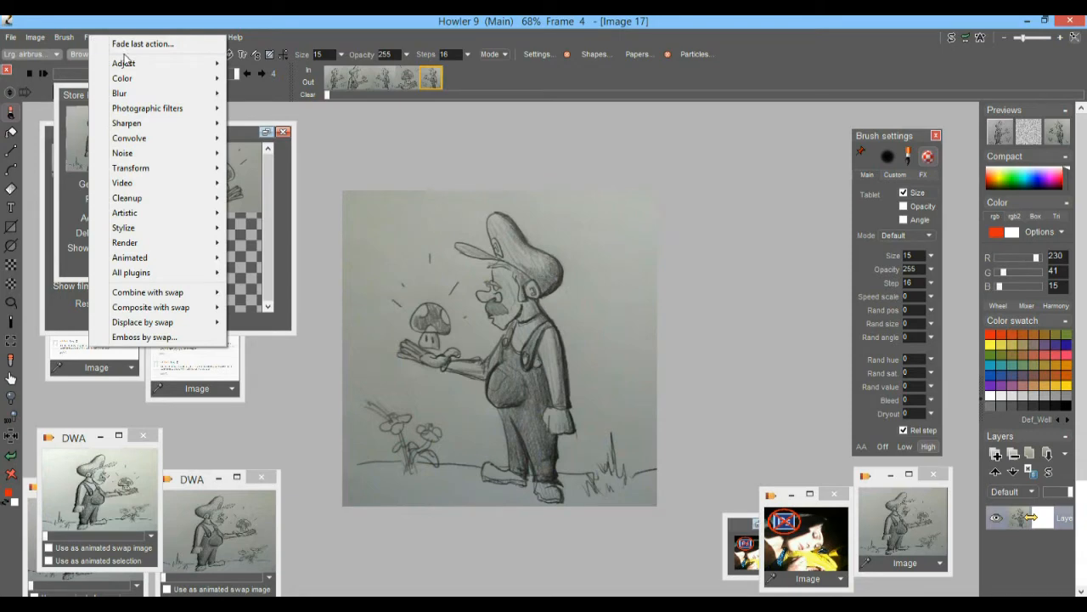
mouse_move(146, 173)
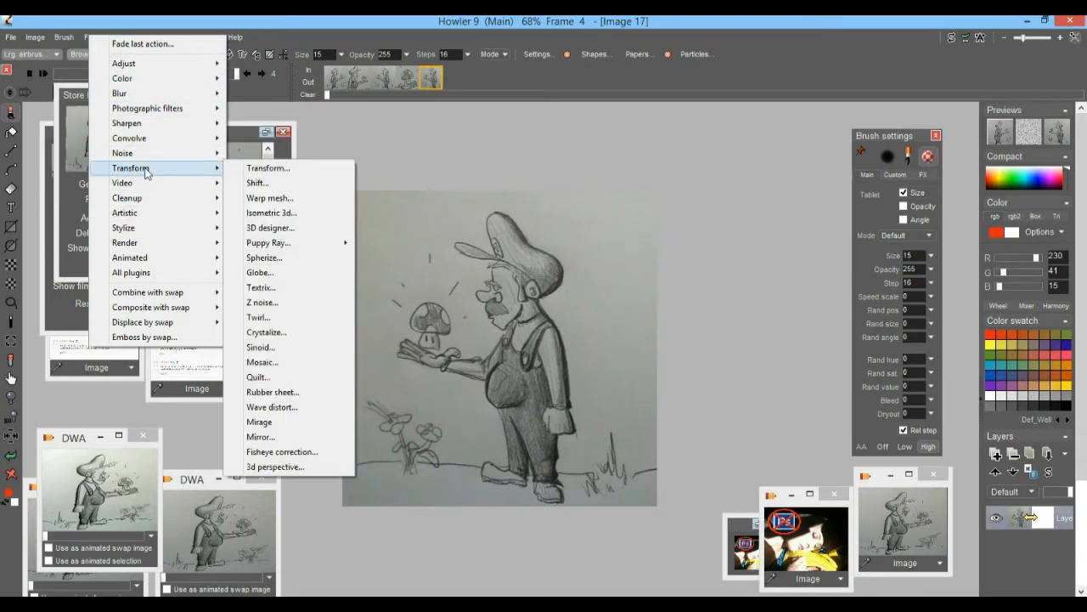
click(297, 167)
drag(547, 201, 754, 289)
drag(883, 224, 872, 193)
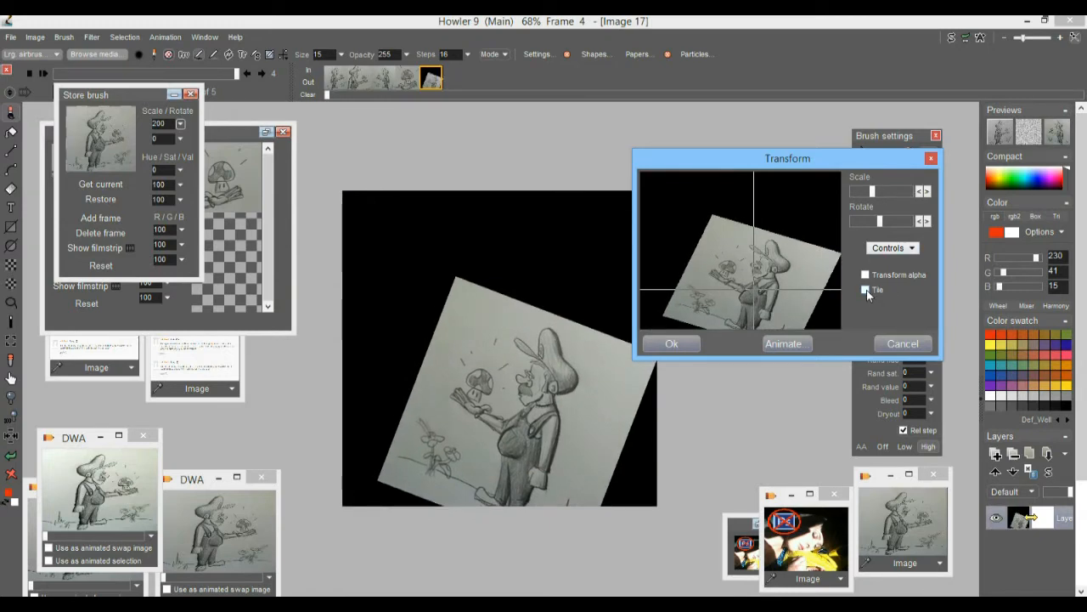
click(866, 290)
mouse_move(876, 191)
mouse_down()
mouse_move(860, 197)
mouse_move(911, 192)
mouse_up()
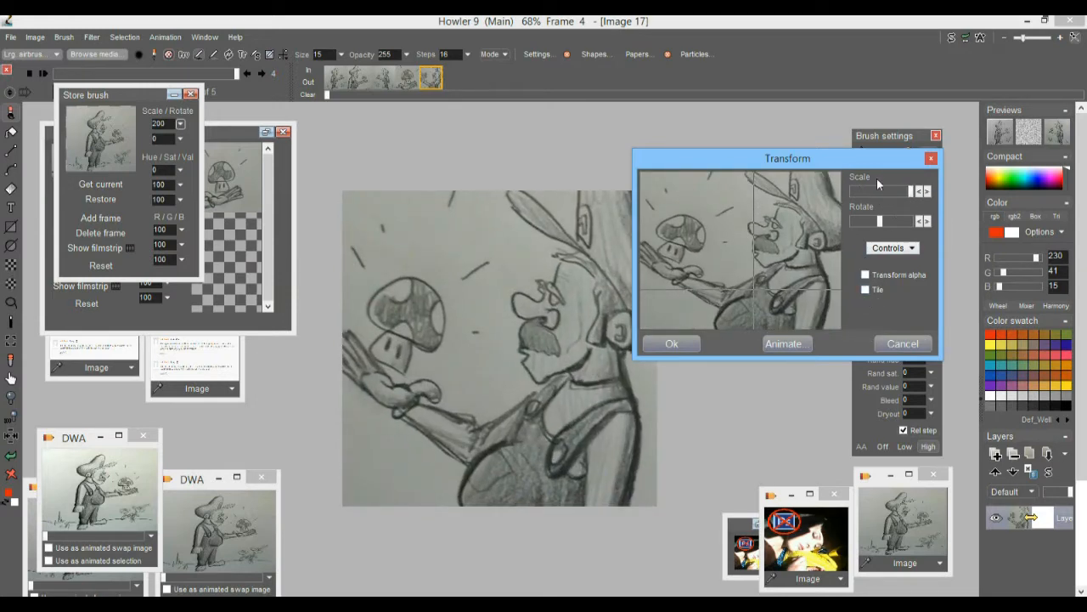
mouse_move(752, 226)
mouse_down()
mouse_move(777, 268)
mouse_move(761, 313)
mouse_move(771, 310)
mouse_up()
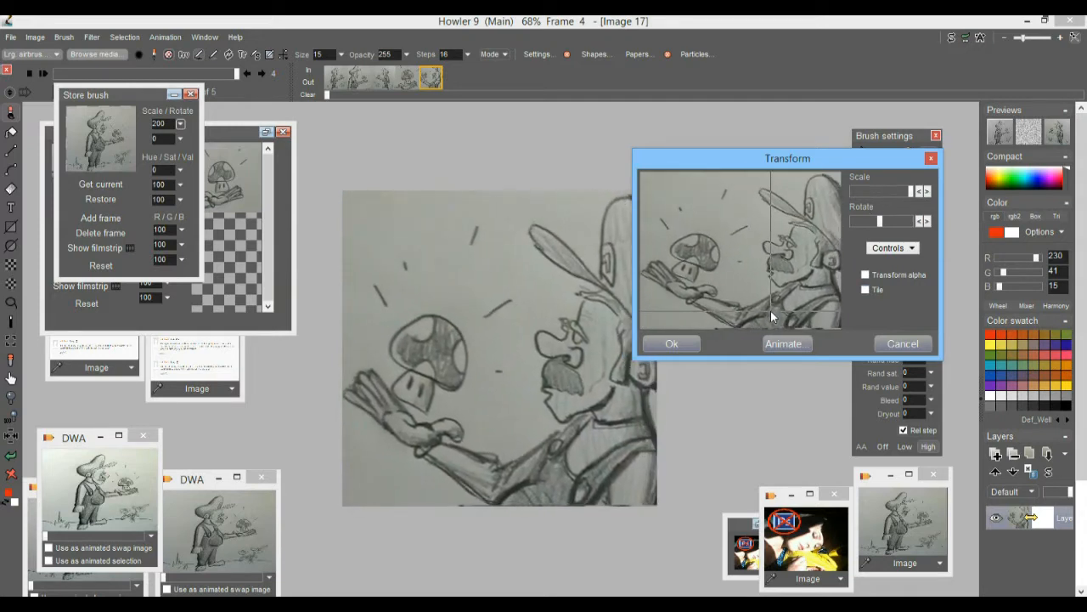
click(677, 347)
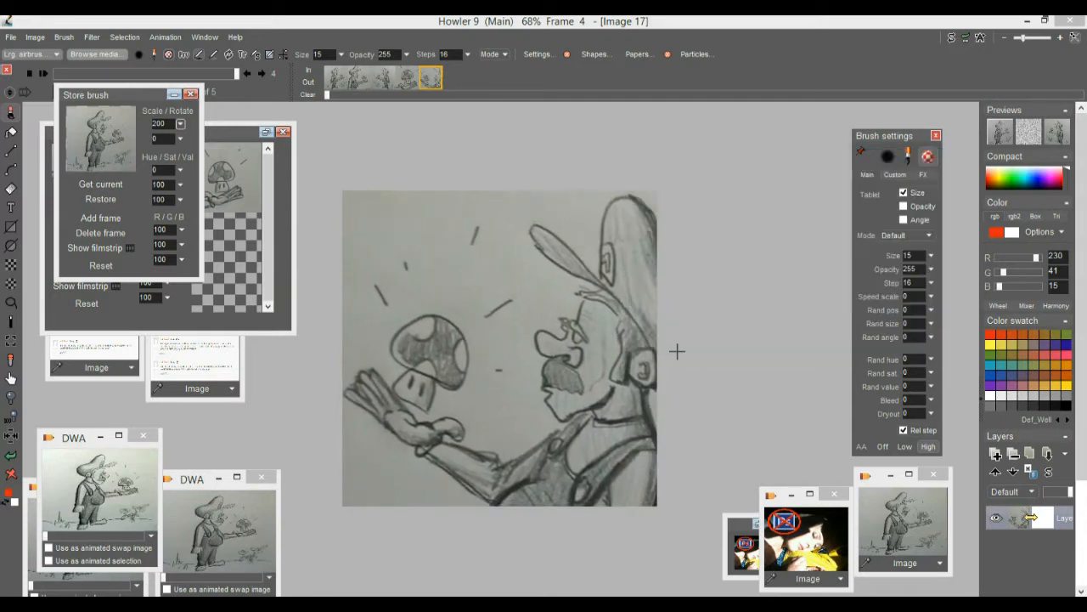
Review frames 0 to 4 of the animation in order and return to frame 0
click(335, 76)
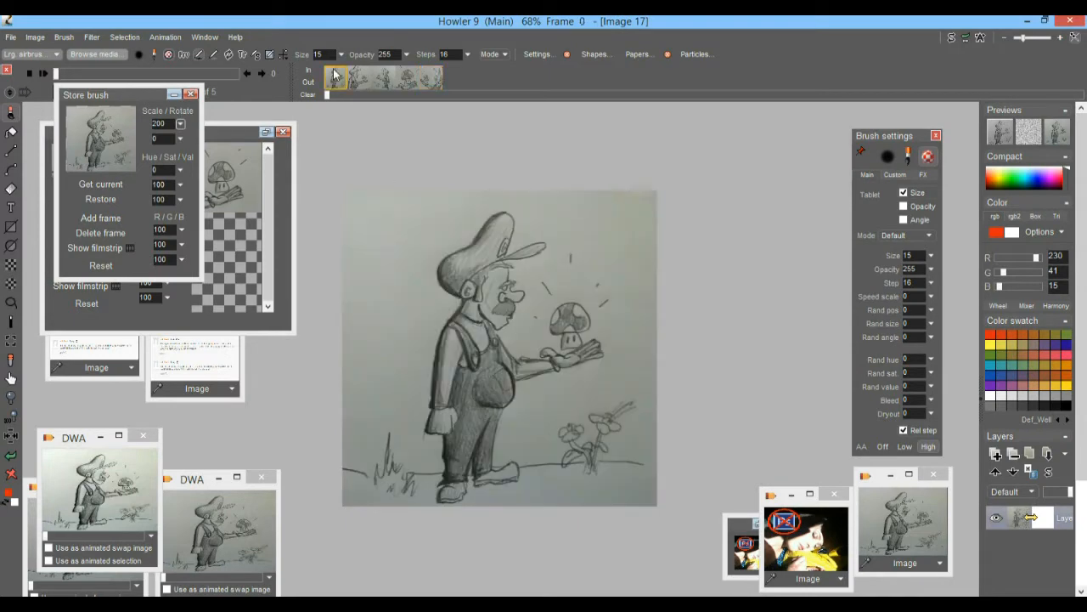
click(360, 78)
click(386, 80)
click(412, 83)
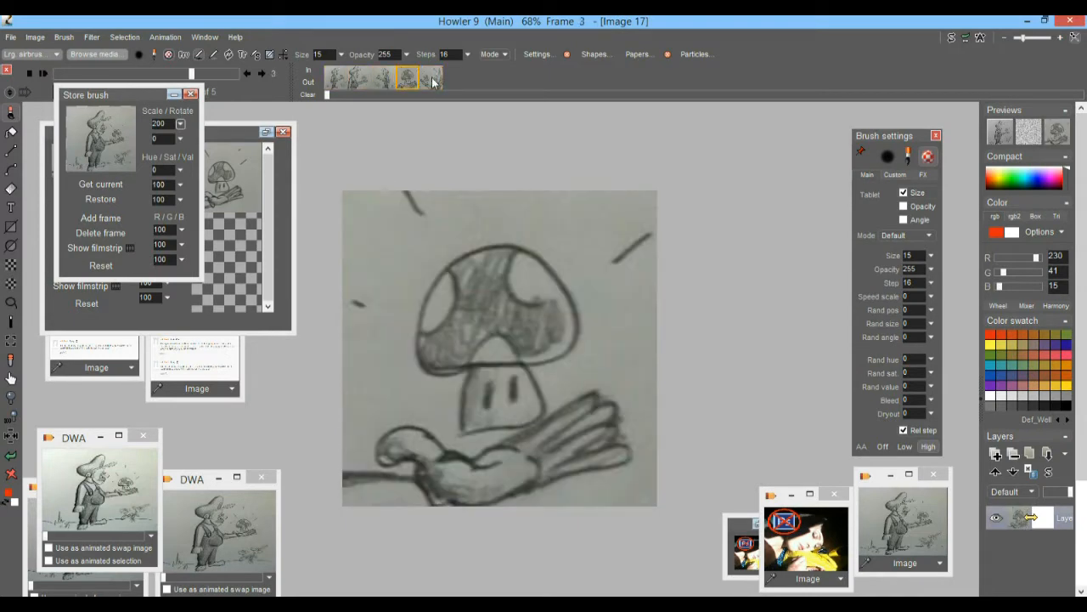
click(433, 81)
click(336, 79)
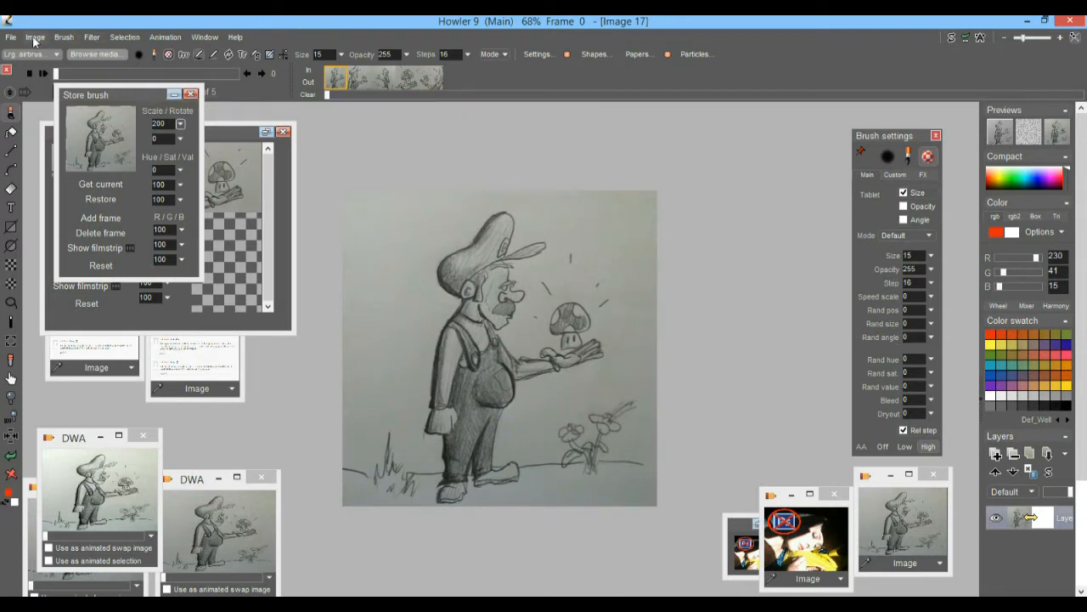
Store a copy of the five-frame animation to disc and move its thumbnail window clear of the brush settings
click(161, 38)
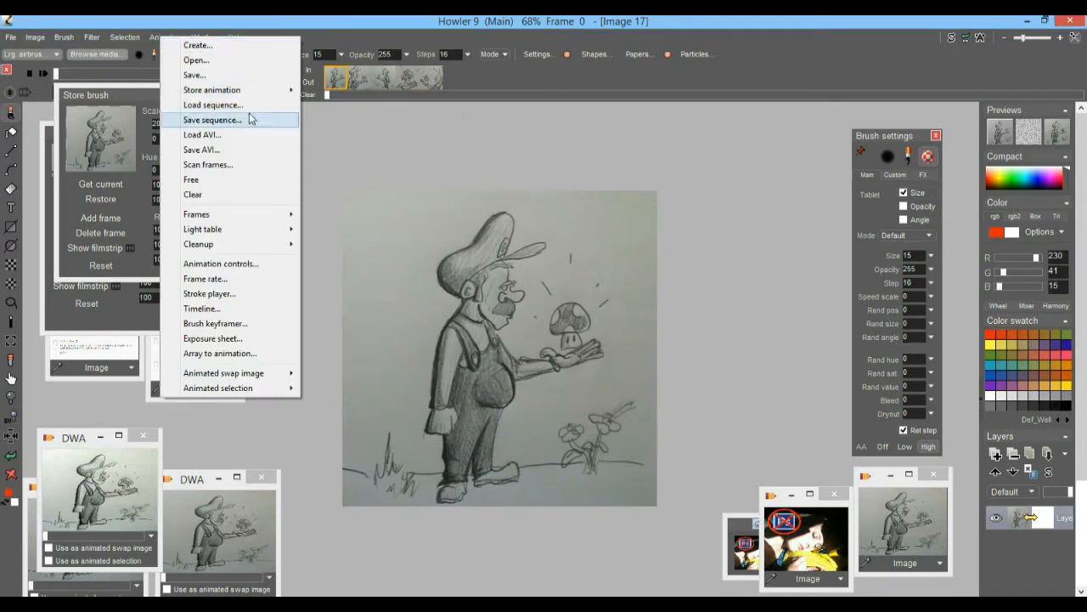
mouse_move(258, 96)
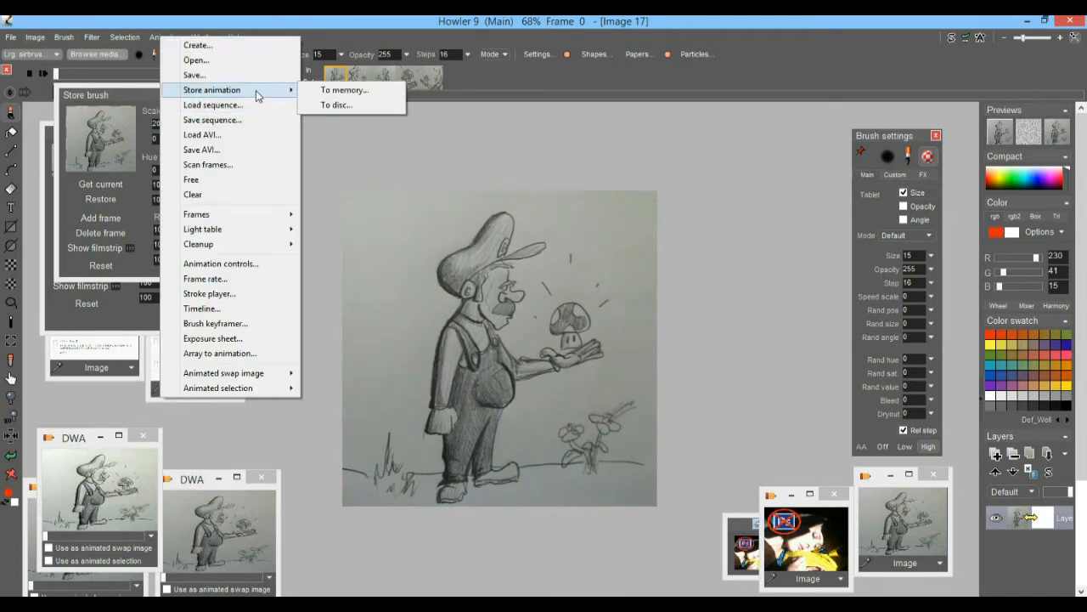
click(351, 104)
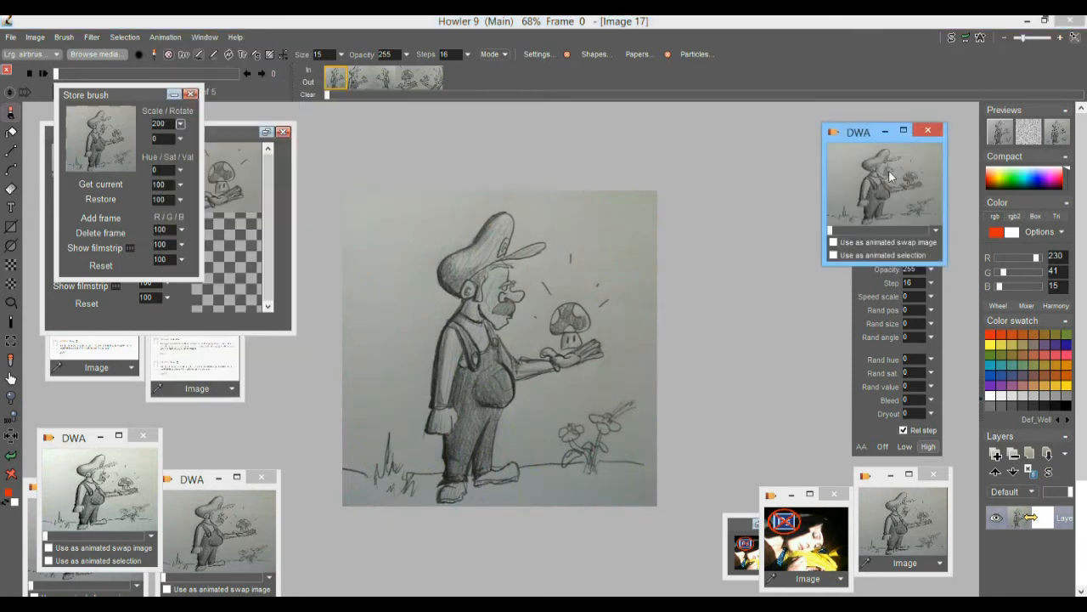
drag(856, 133, 825, 59)
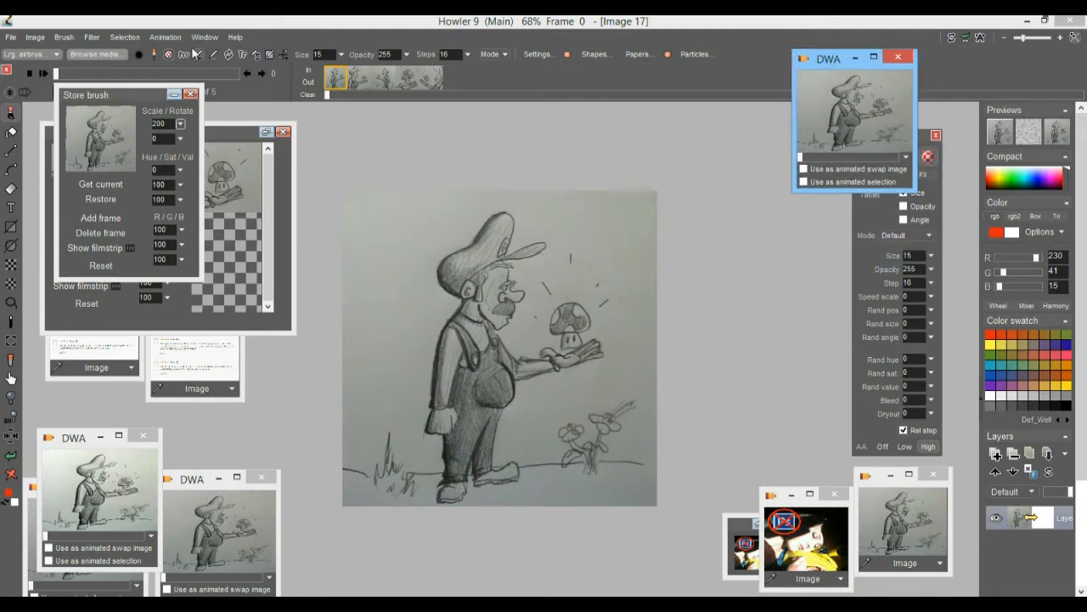
Expand the dynamic range of the drawing and apply it to the whole animation
click(34, 37)
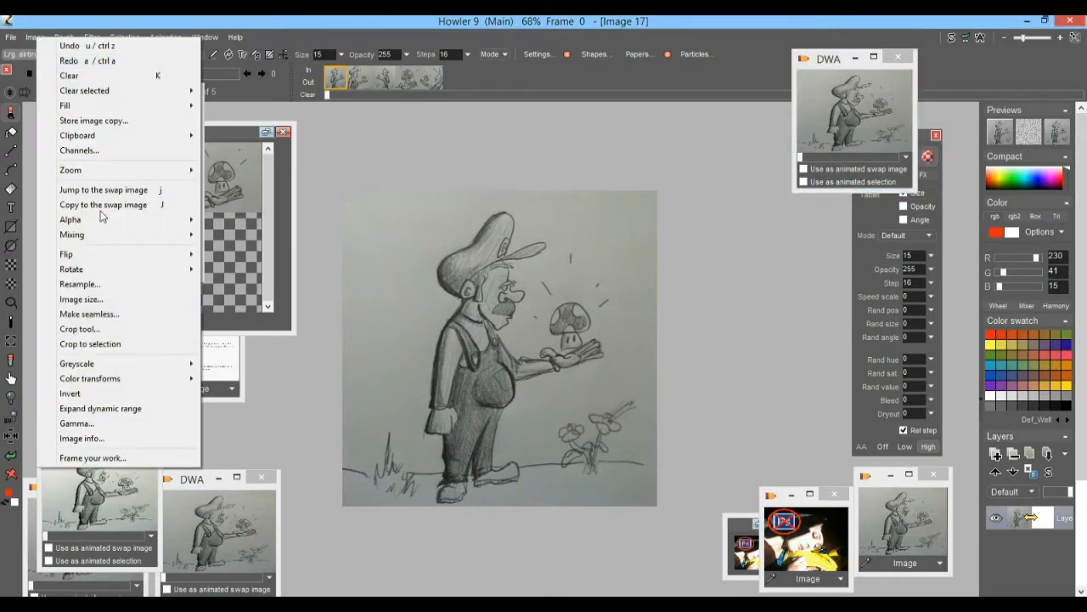
click(134, 408)
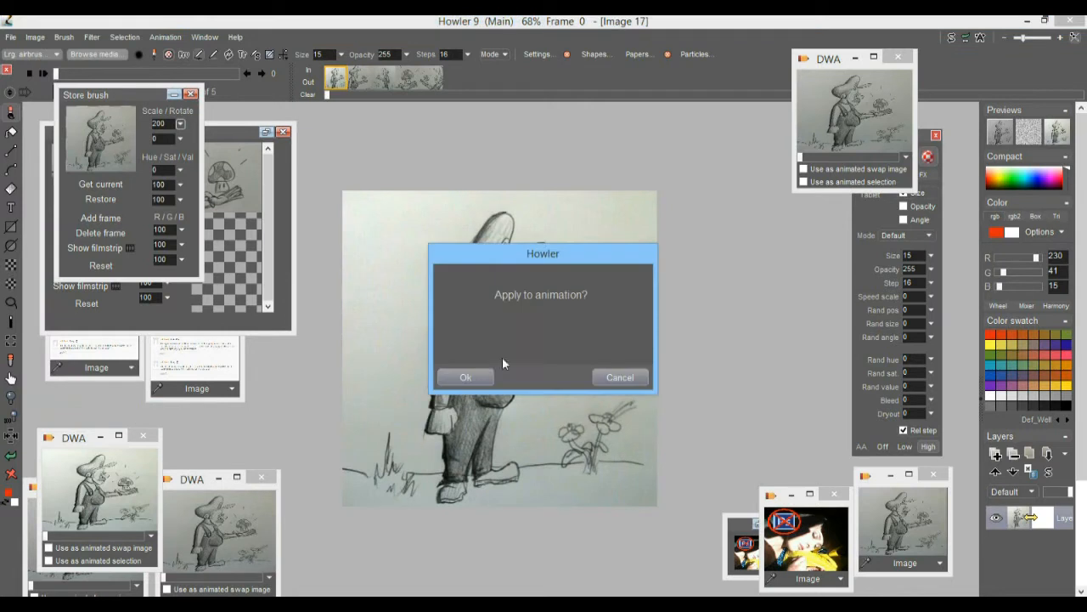
click(483, 377)
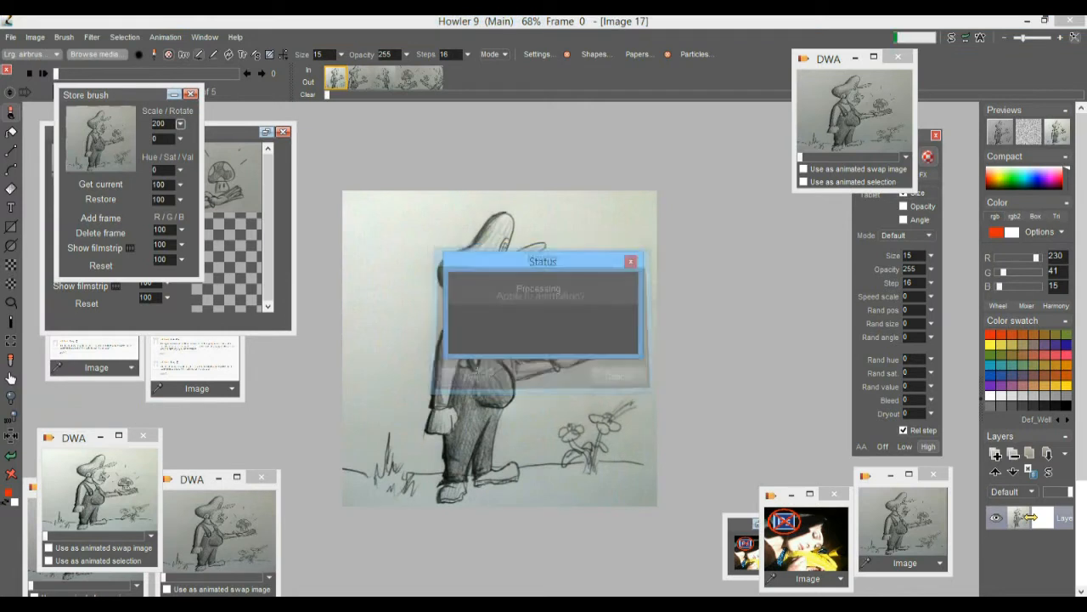
Adjust all frames to Value 134, Brightness 110, Contrast 144 and Gamma 112
click(92, 38)
mouse_move(162, 63)
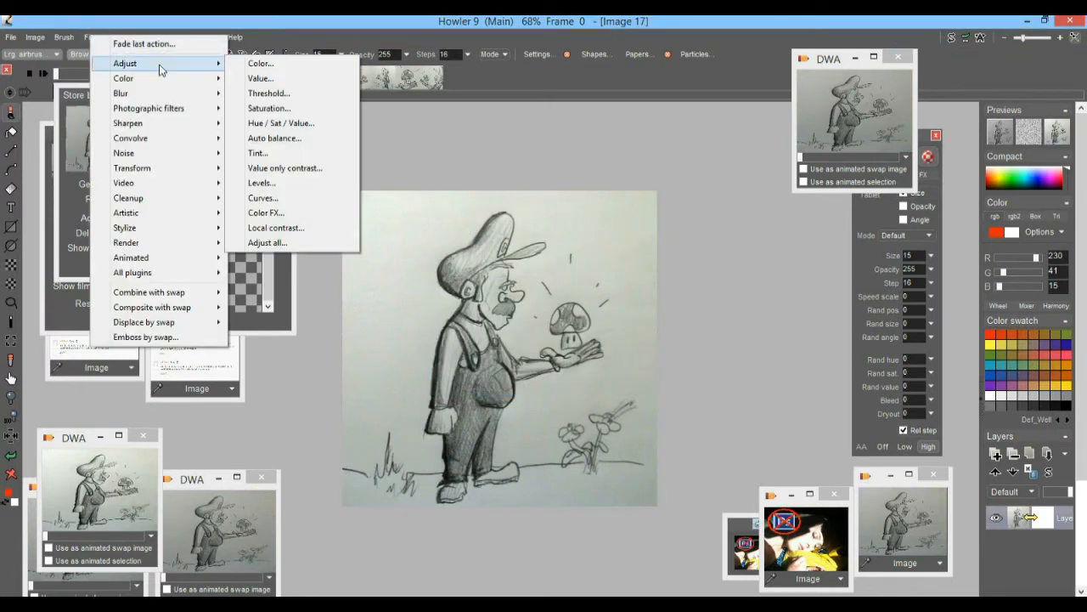
click(257, 80)
drag(542, 224, 206, 96)
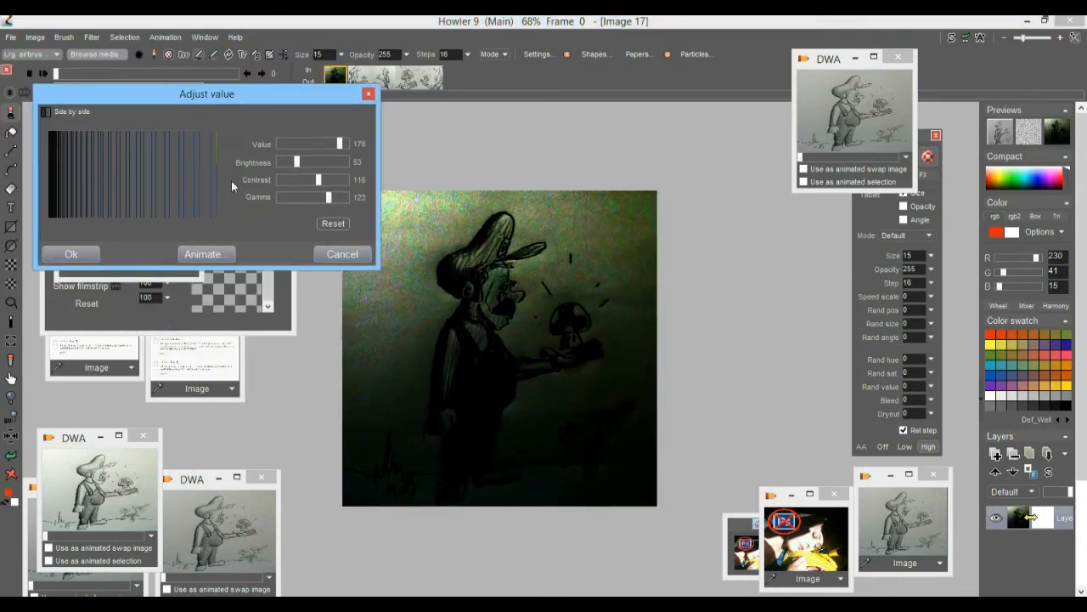
click(337, 225)
drag(312, 144, 328, 143)
drag(314, 182, 330, 189)
mouse_move(329, 148)
mouse_down()
mouse_move(311, 163)
mouse_move(321, 197)
mouse_up()
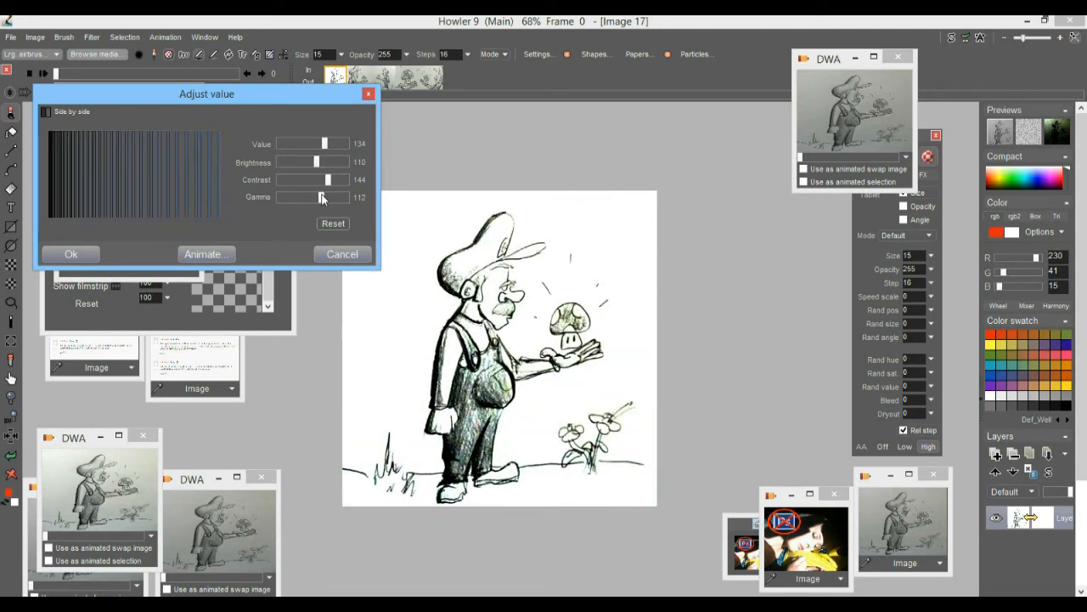
click(209, 257)
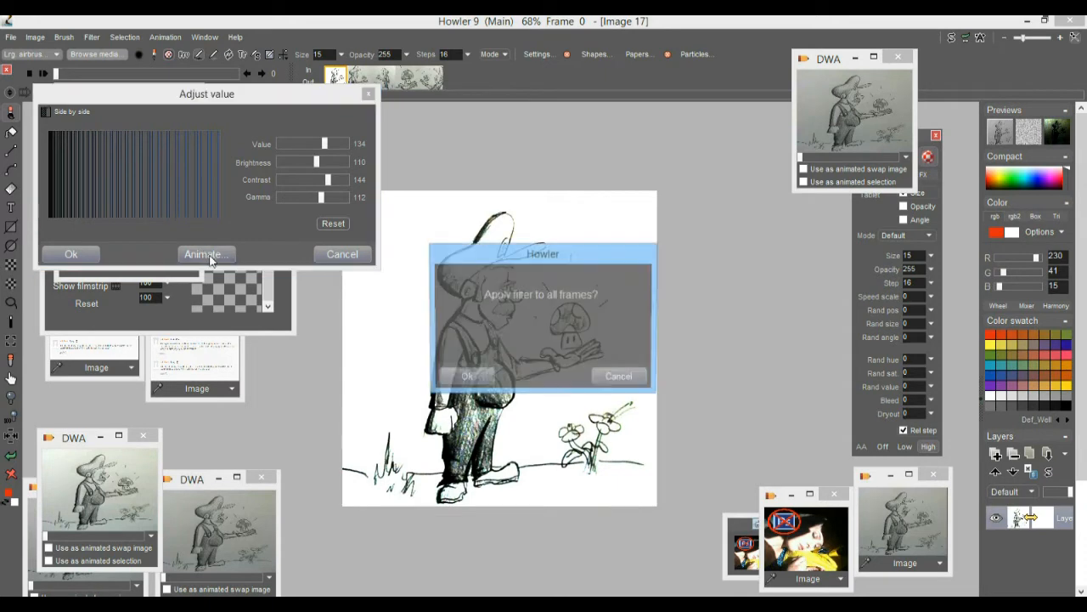
click(468, 375)
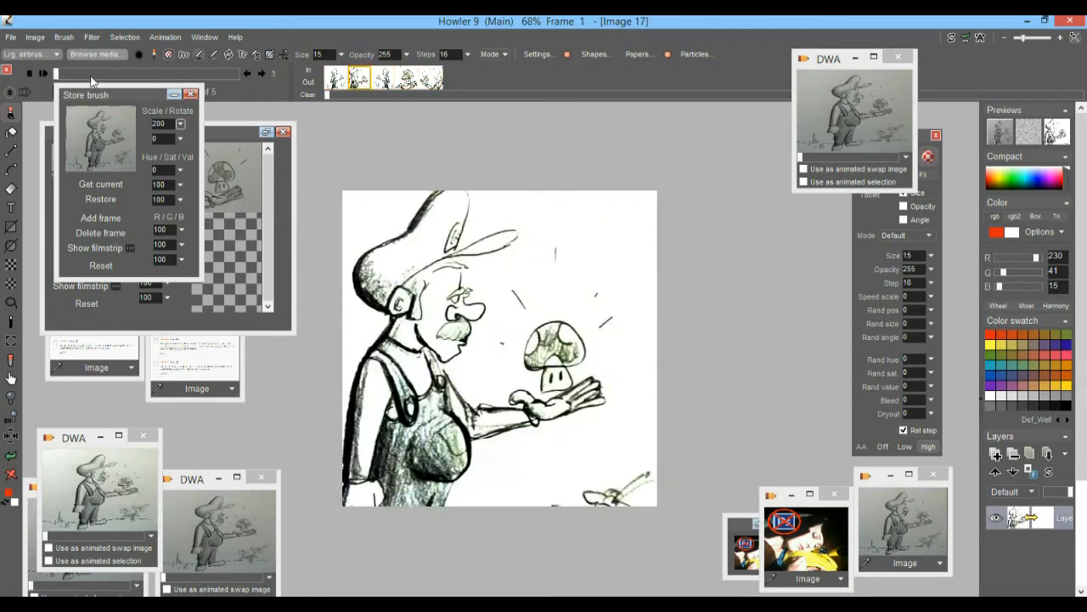
Store a copy of the high-contrast animation to disc
click(164, 37)
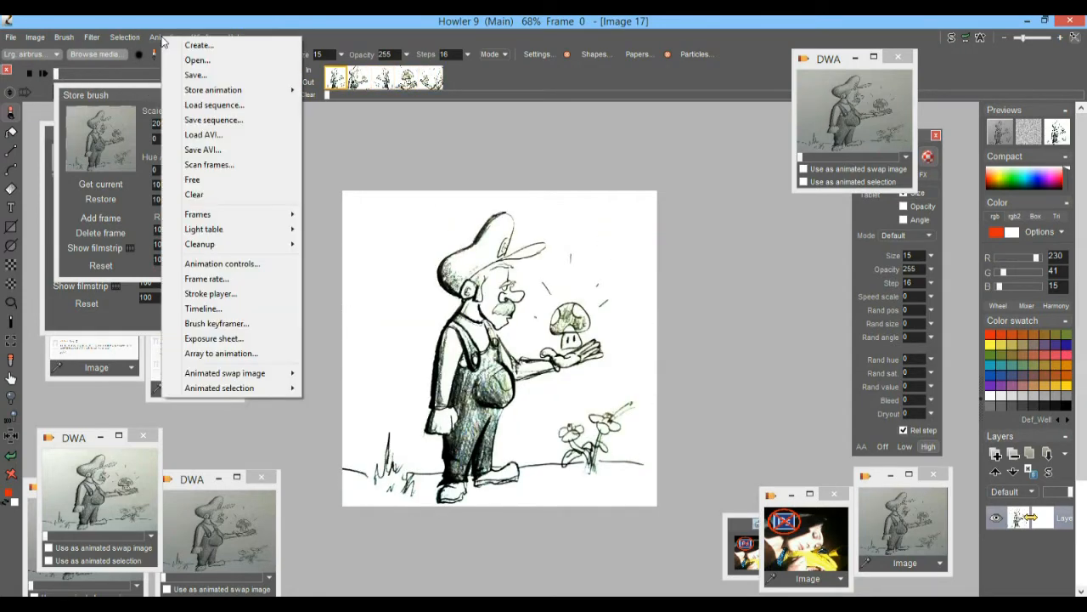
mouse_move(238, 91)
click(380, 109)
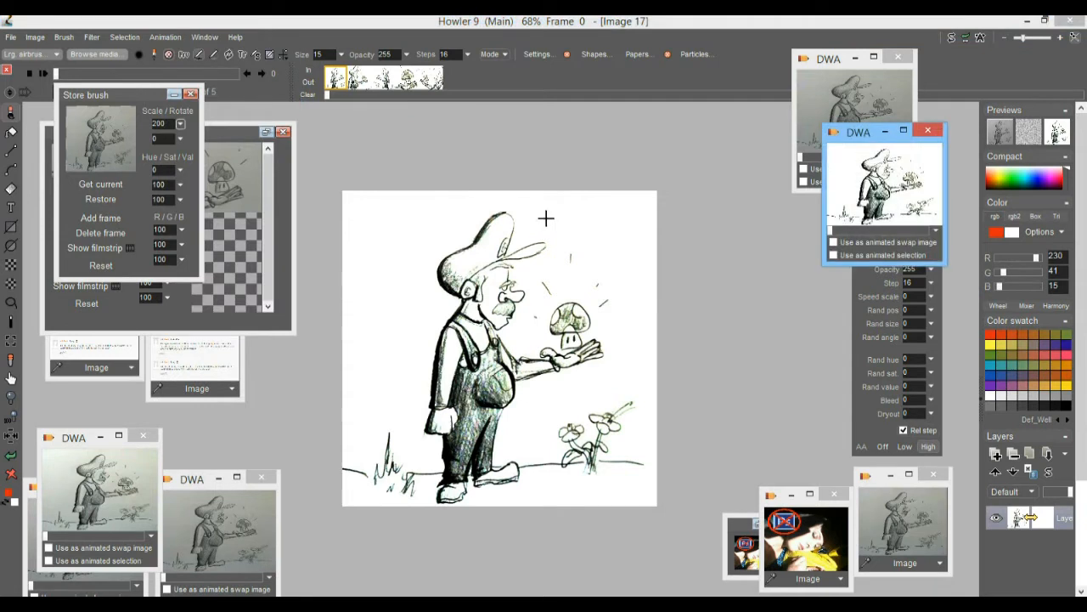
Move the front Store brush window away from the playback controls and play the animation
mouse_move(116, 95)
mouse_down()
mouse_move(105, 262)
mouse_move(115, 289)
mouse_up()
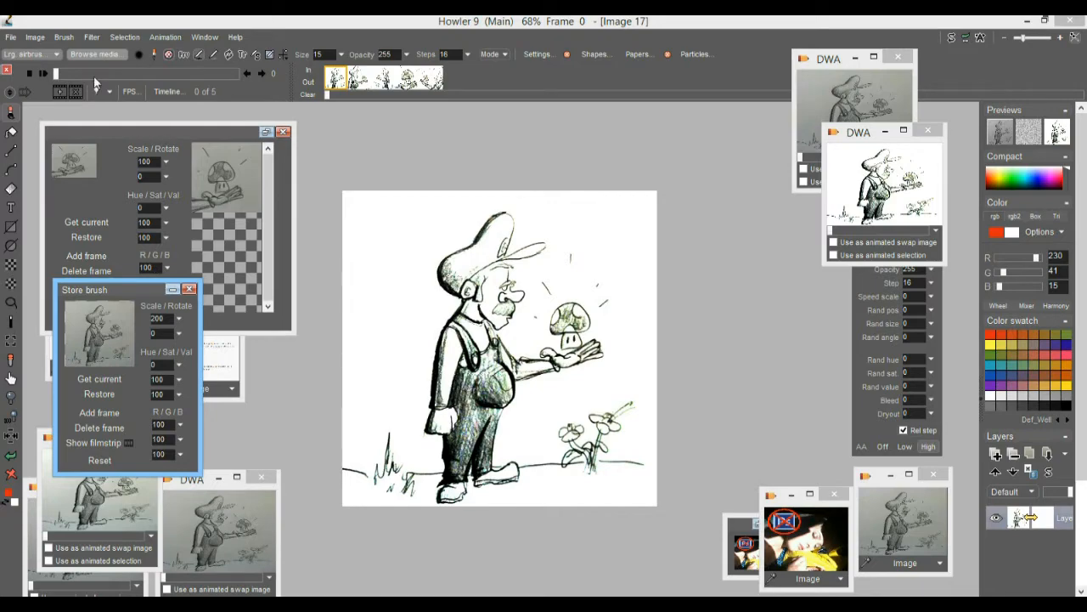
click(44, 74)
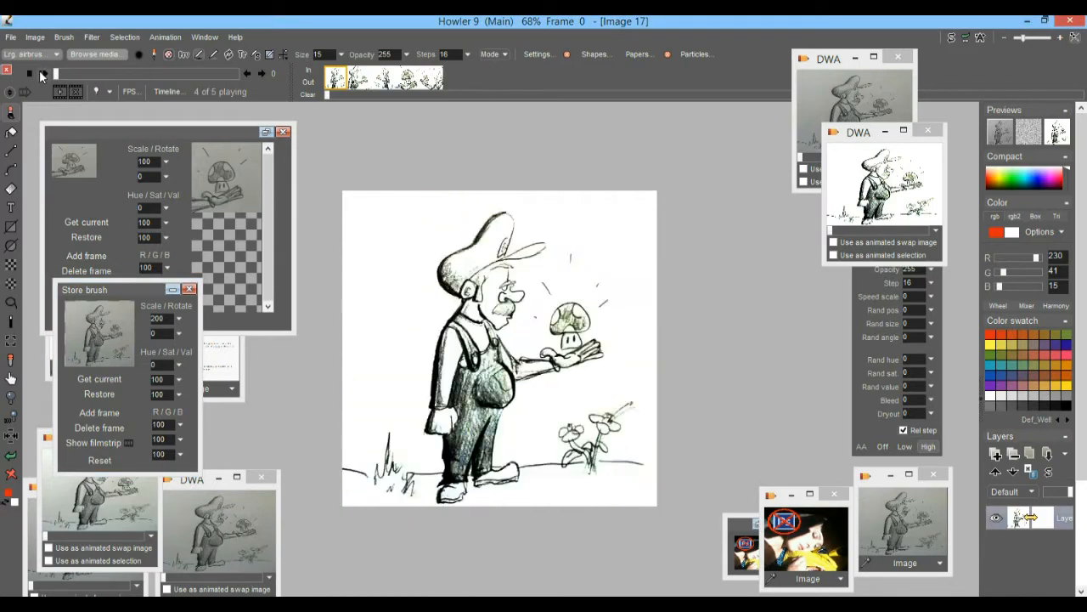
mouse_move(63, 75)
mouse_down()
mouse_move(235, 75)
mouse_move(71, 75)
mouse_up()
click(166, 40)
mouse_move(245, 97)
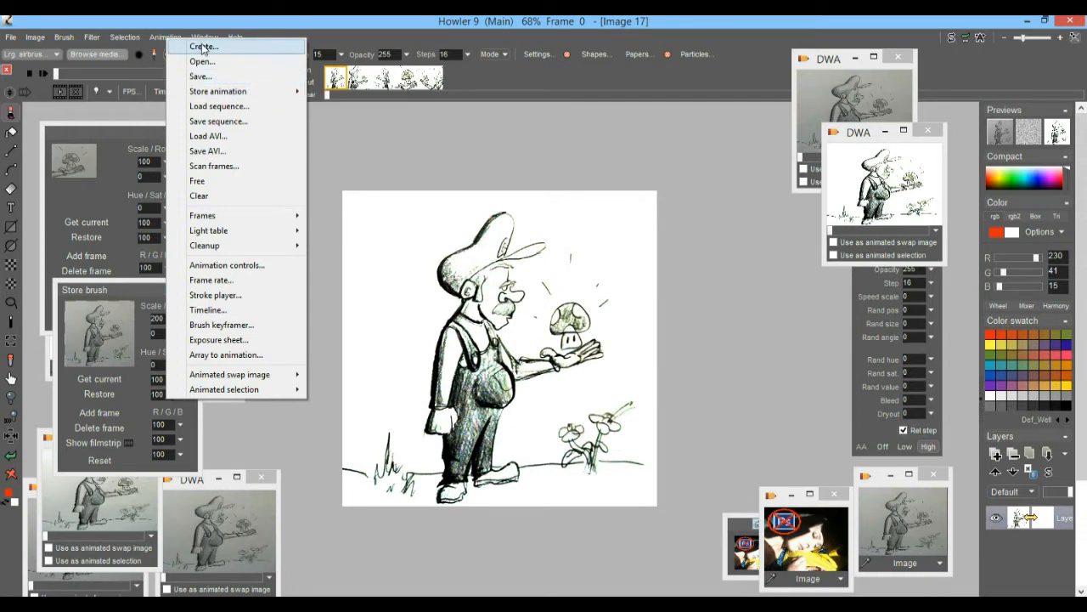
click(164, 37)
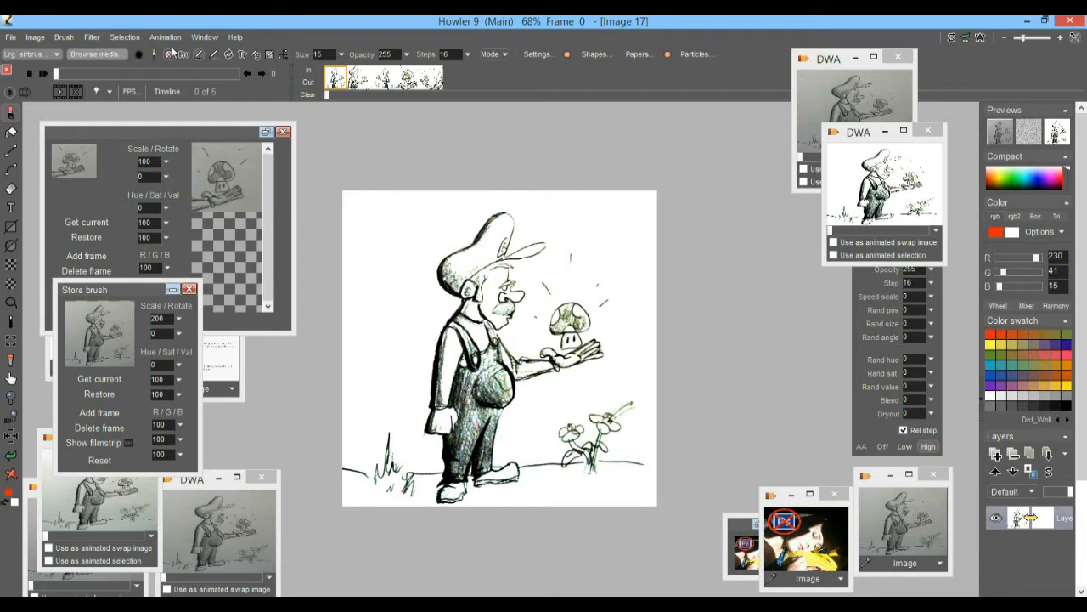
Open the Mouth plugin's exposure sheet and switch its mouth set to Cartoon
click(87, 38)
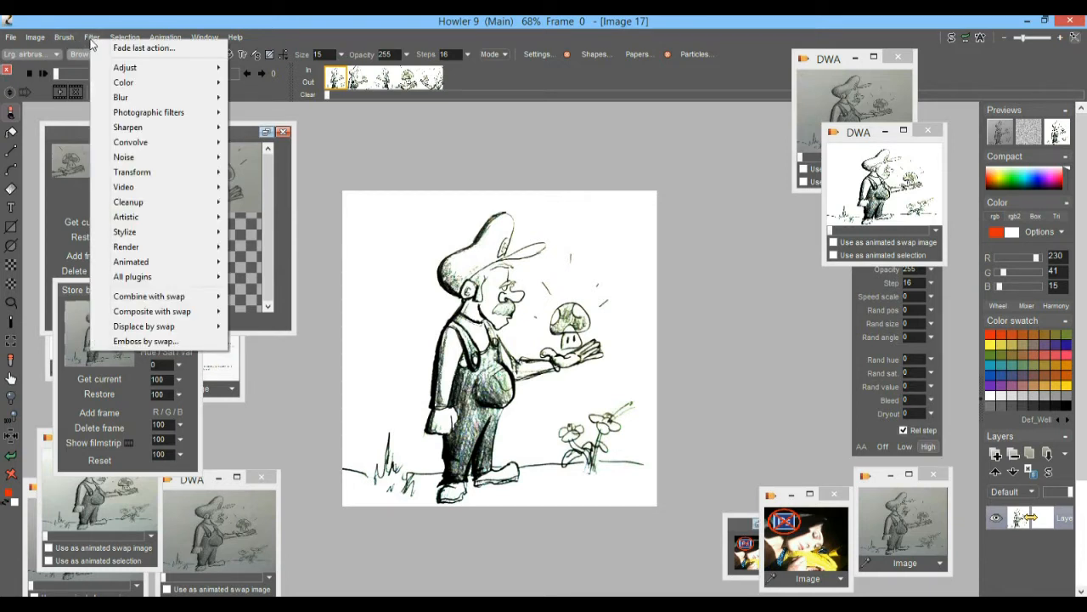
mouse_move(213, 283)
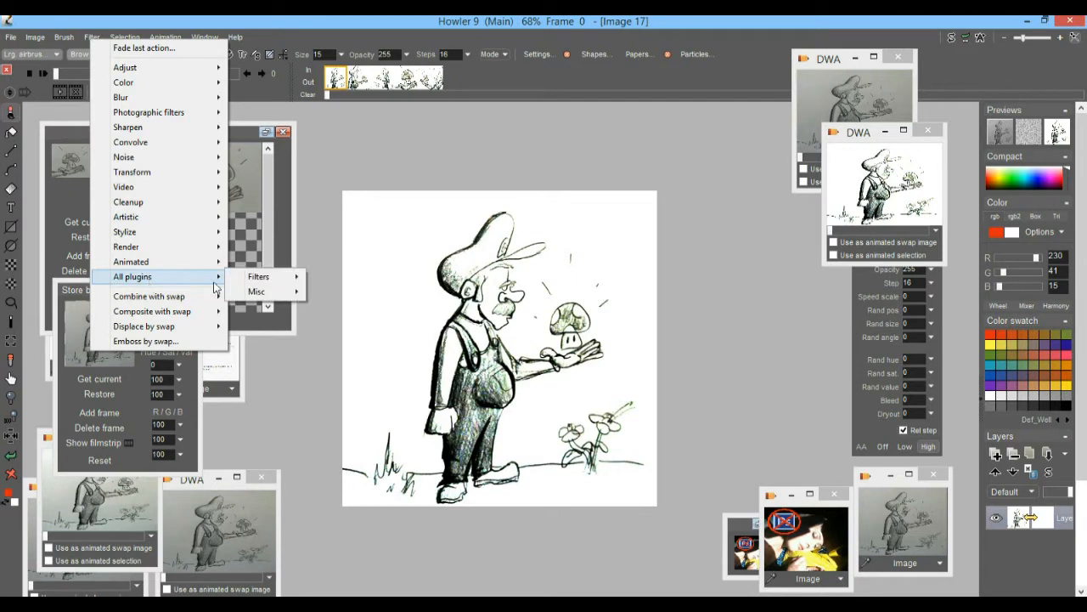
mouse_move(260, 295)
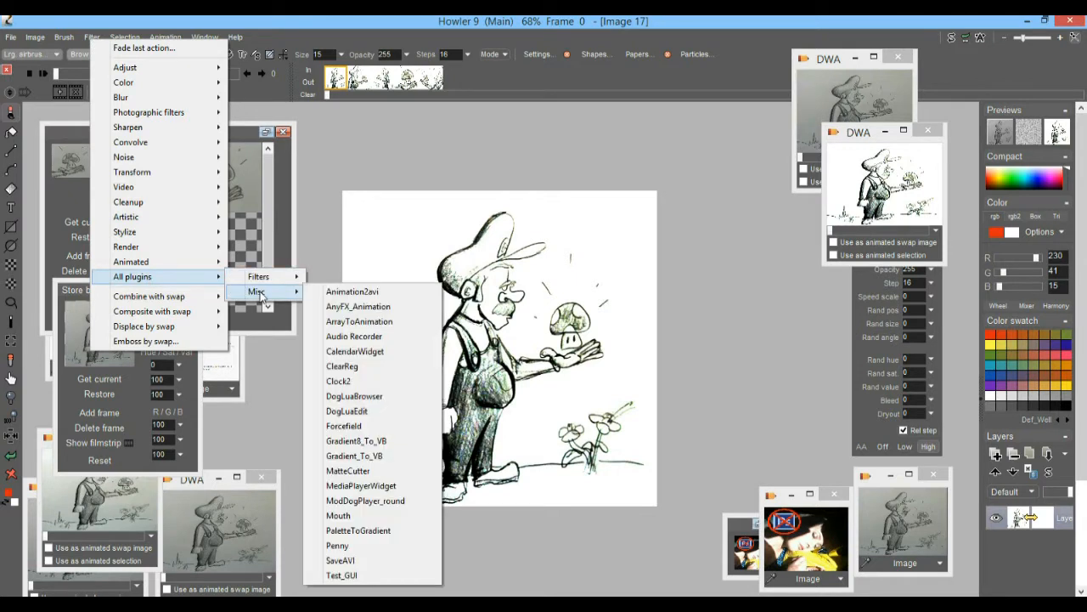
click(361, 516)
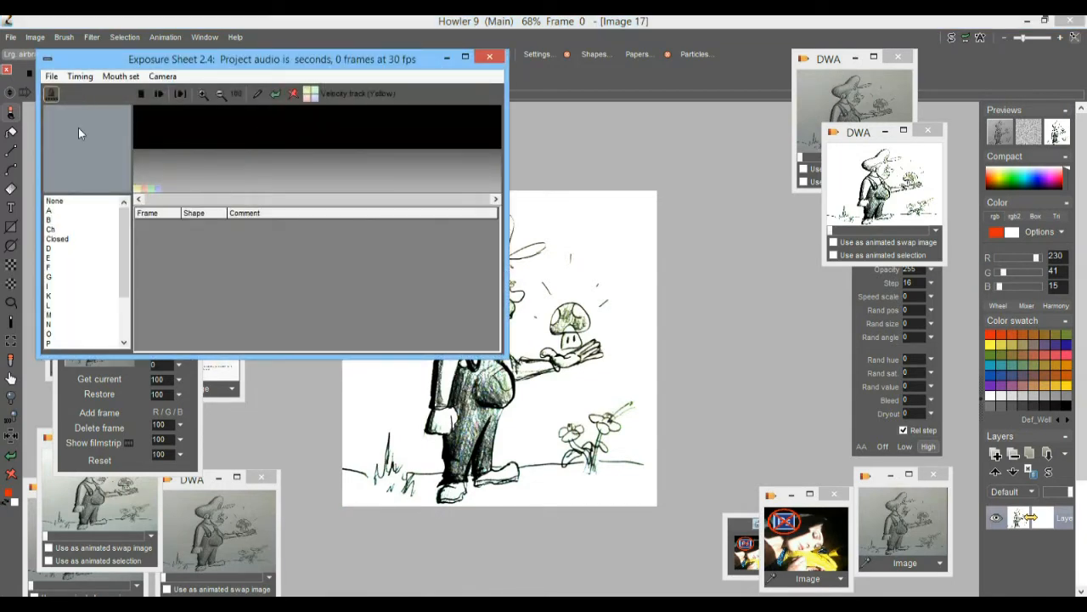
click(53, 221)
click(50, 248)
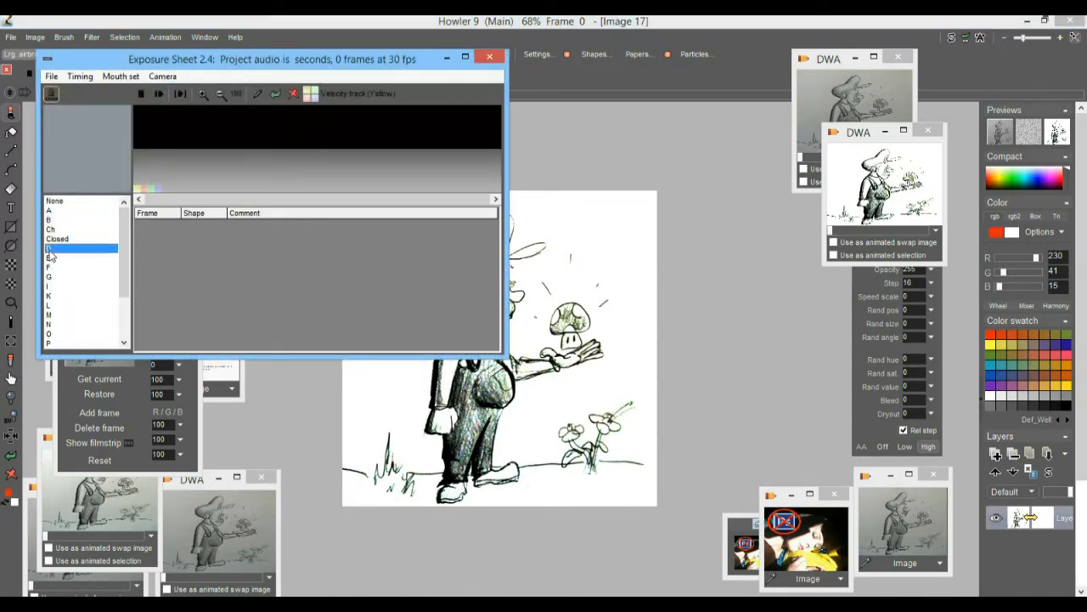
click(121, 76)
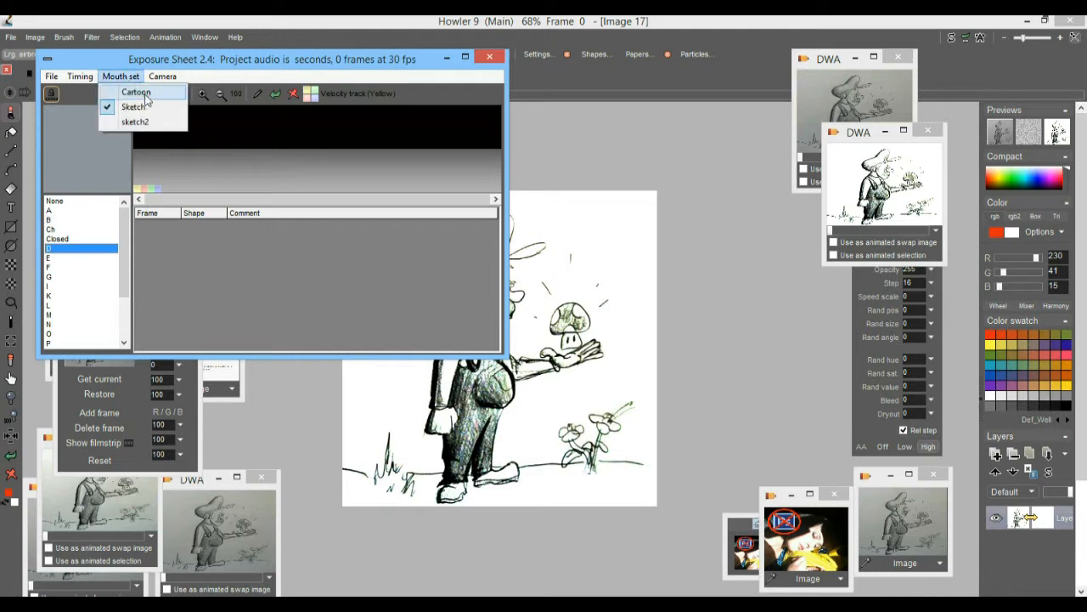
click(145, 93)
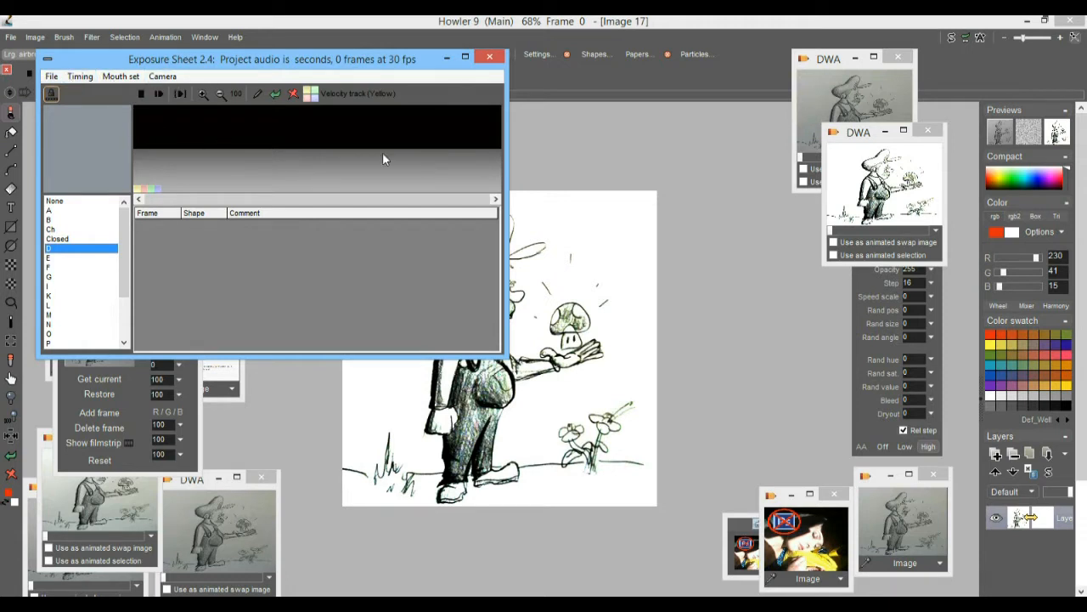
Select mouth shape P, enlarge the Exposure Sheet window to show every mouth shape, and move it clear of the animation frames
click(70, 221)
click(60, 278)
click(61, 308)
drag(121, 357, 120, 520)
click(83, 342)
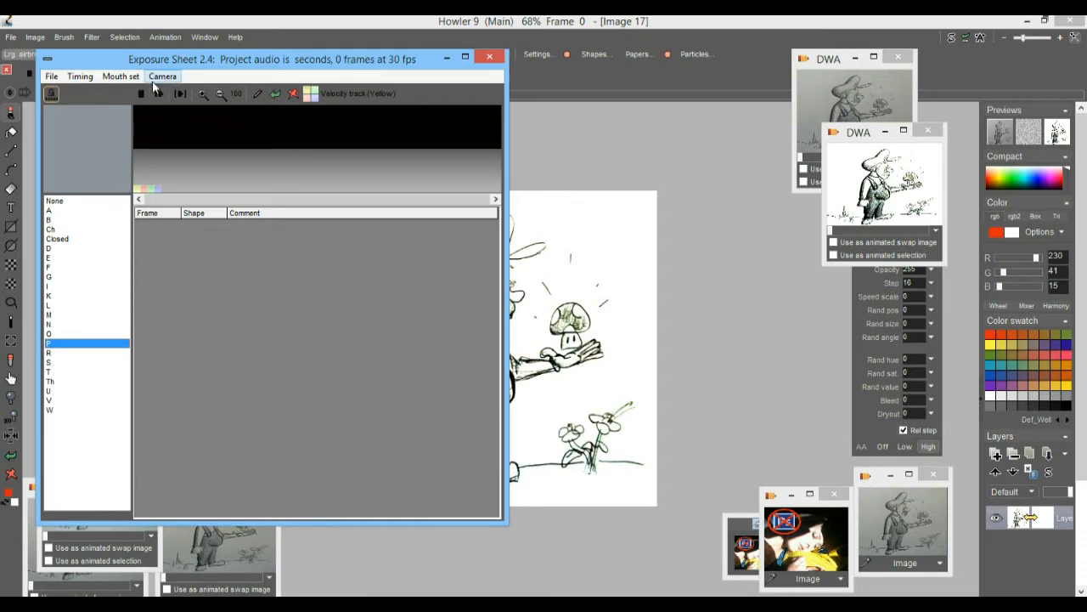
drag(508, 143, 599, 151)
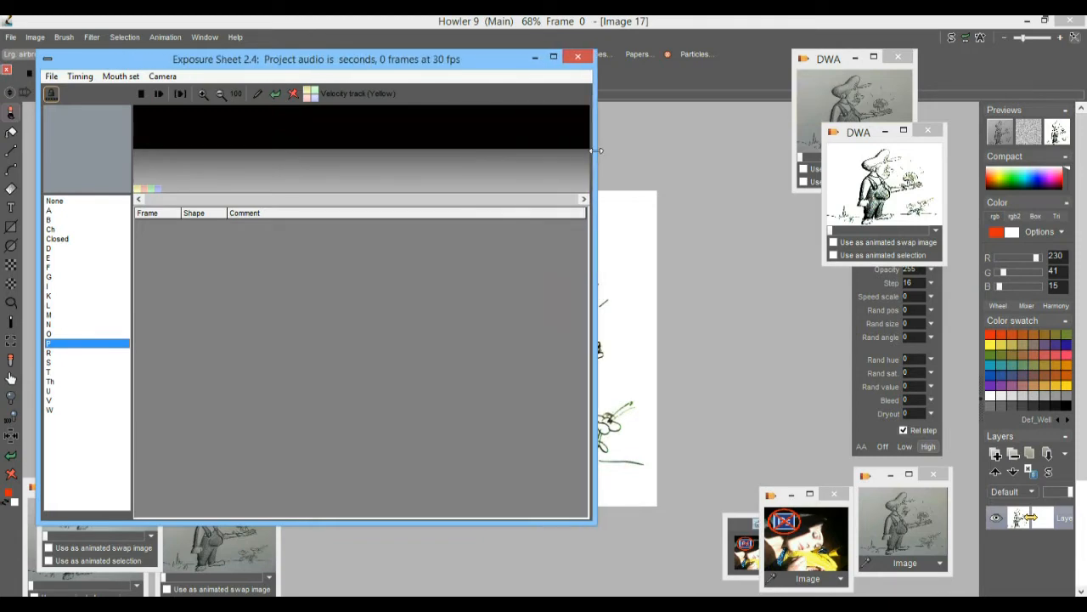
drag(211, 61, 200, 120)
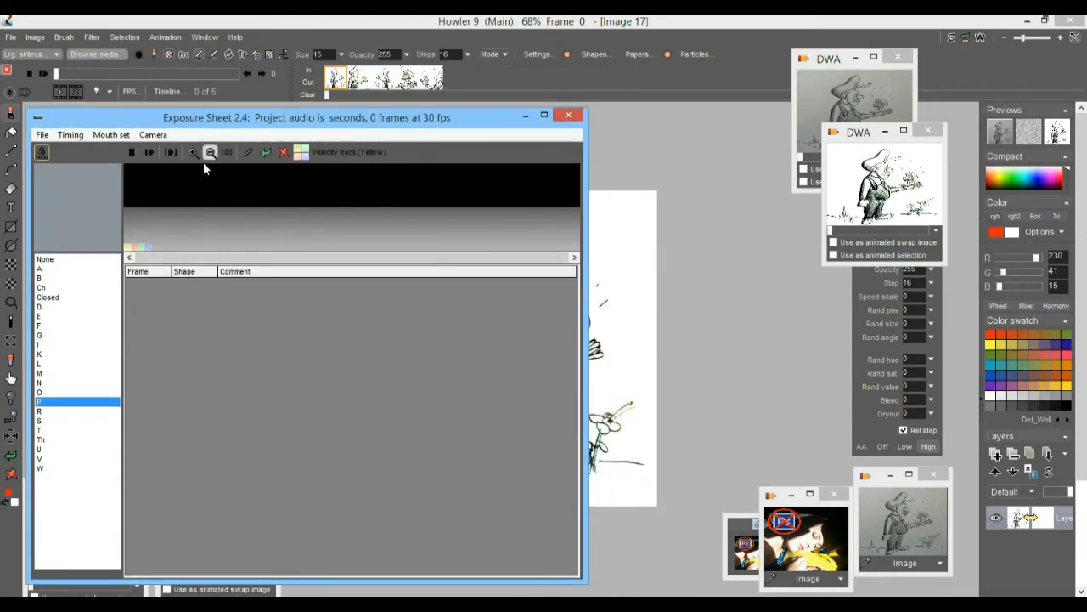
Start sequencing the frames with Frame Painter, using 300 frames for the new animation
click(111, 134)
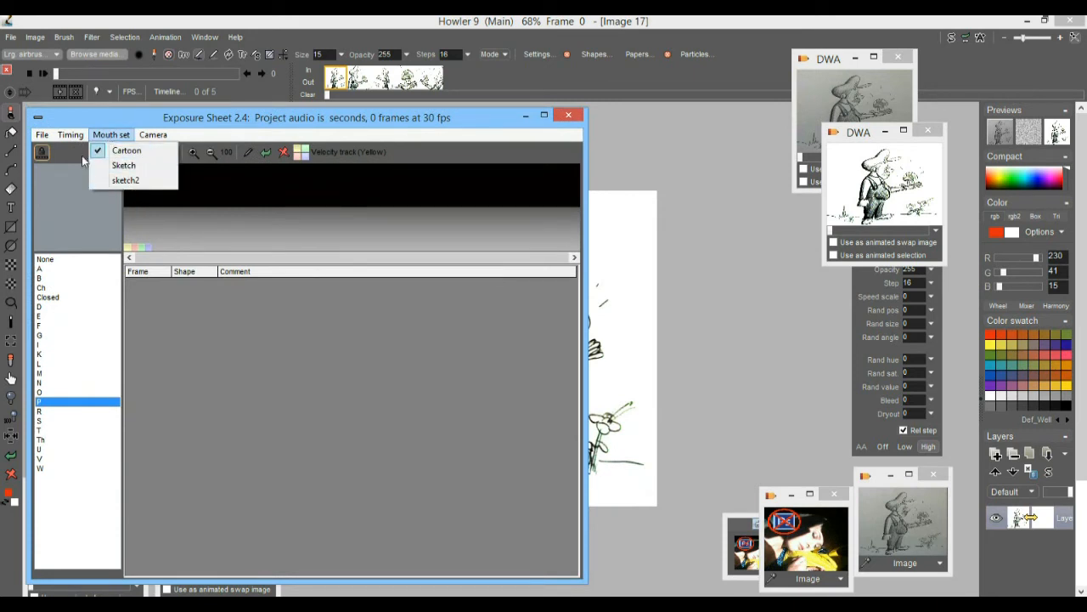
mouse_move(68, 141)
mouse_move(157, 136)
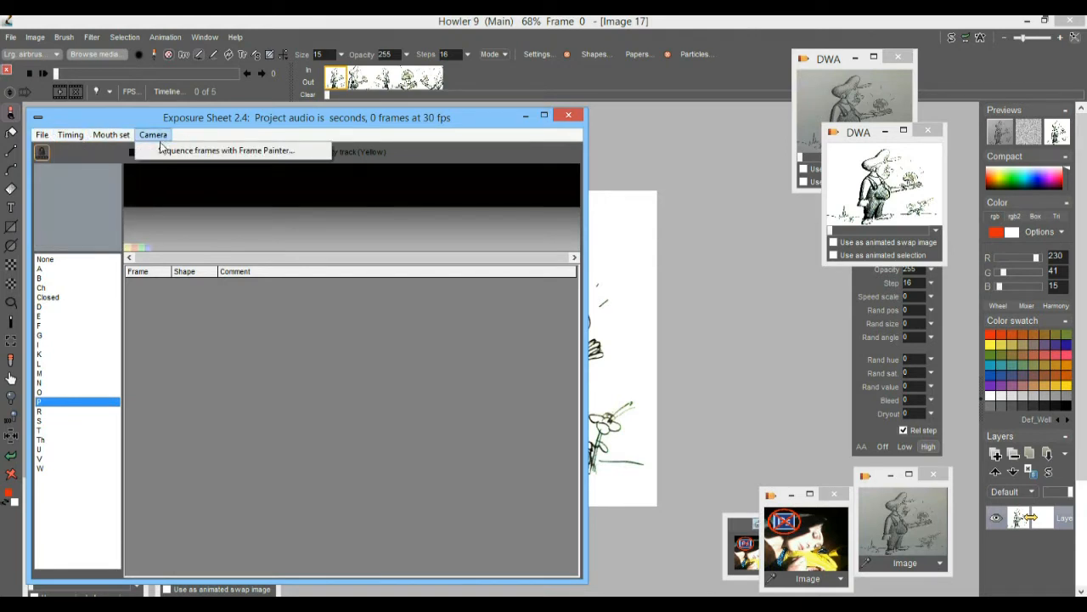
click(213, 151)
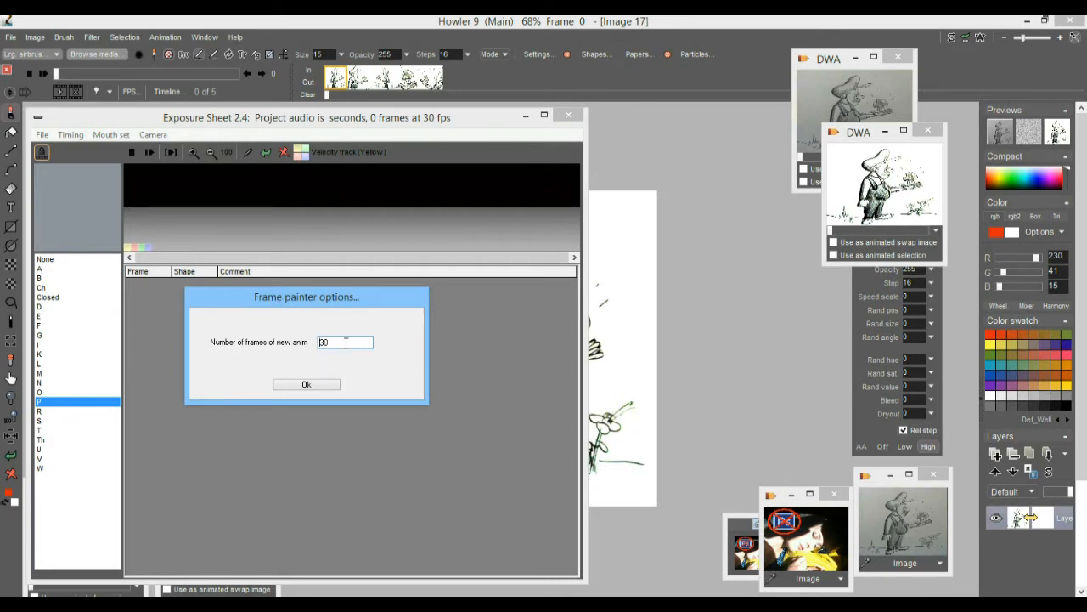
drag(346, 342, 316, 340)
text(3)
click(296, 386)
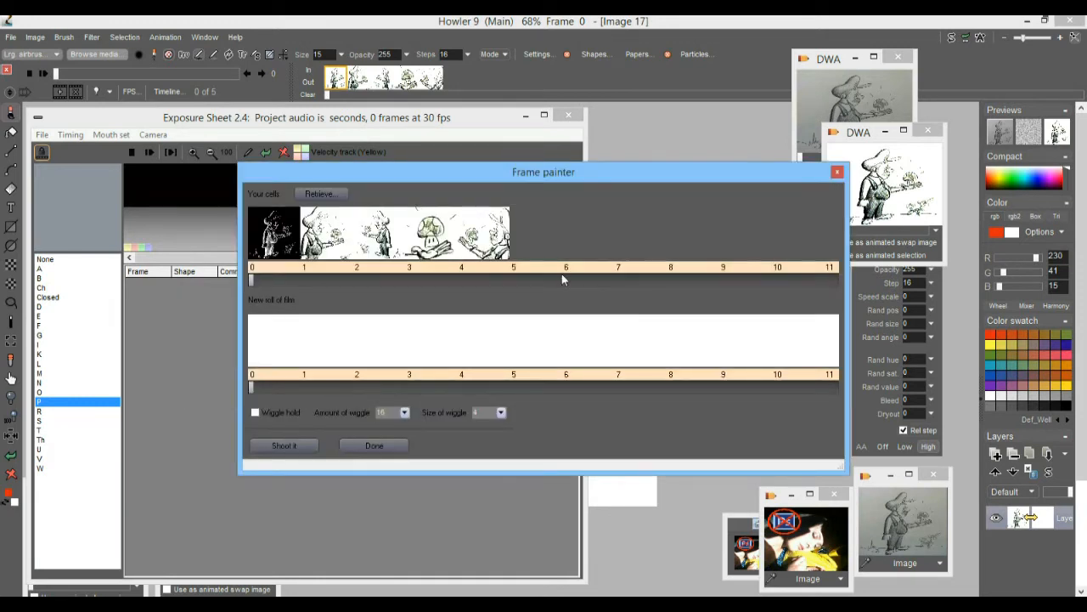
Move and widen the Frame painter window to span the full screen width
mouse_move(375, 174)
mouse_down()
mouse_move(149, 130)
mouse_move(137, 142)
mouse_up()
drag(611, 265, 1086, 265)
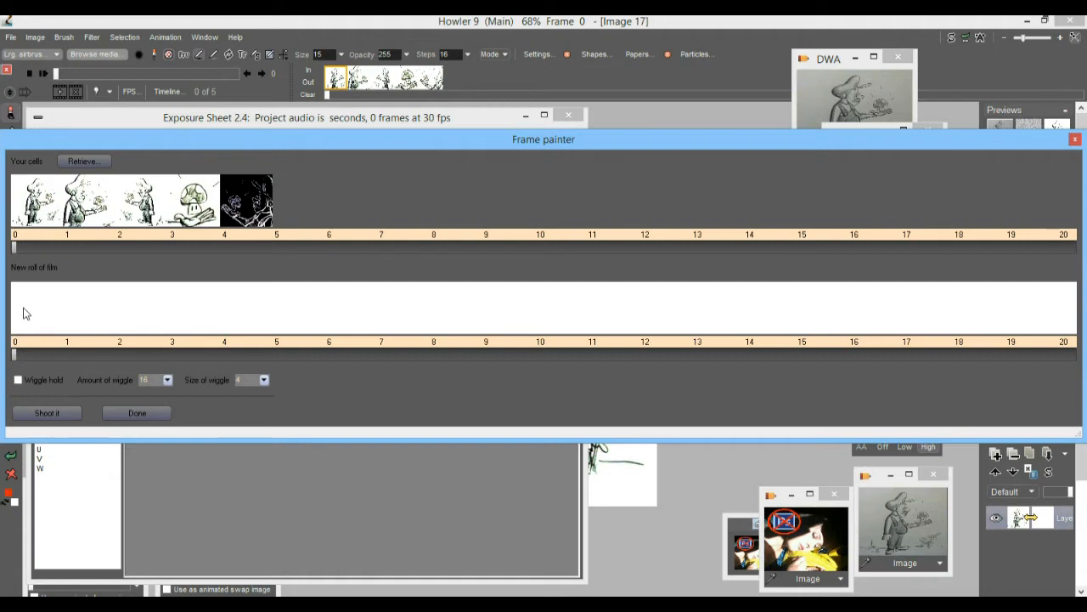
mouse_move(19, 355)
mouse_down()
mouse_move(1071, 359)
mouse_move(980, 370)
mouse_move(444, 373)
mouse_move(3, 362)
mouse_up()
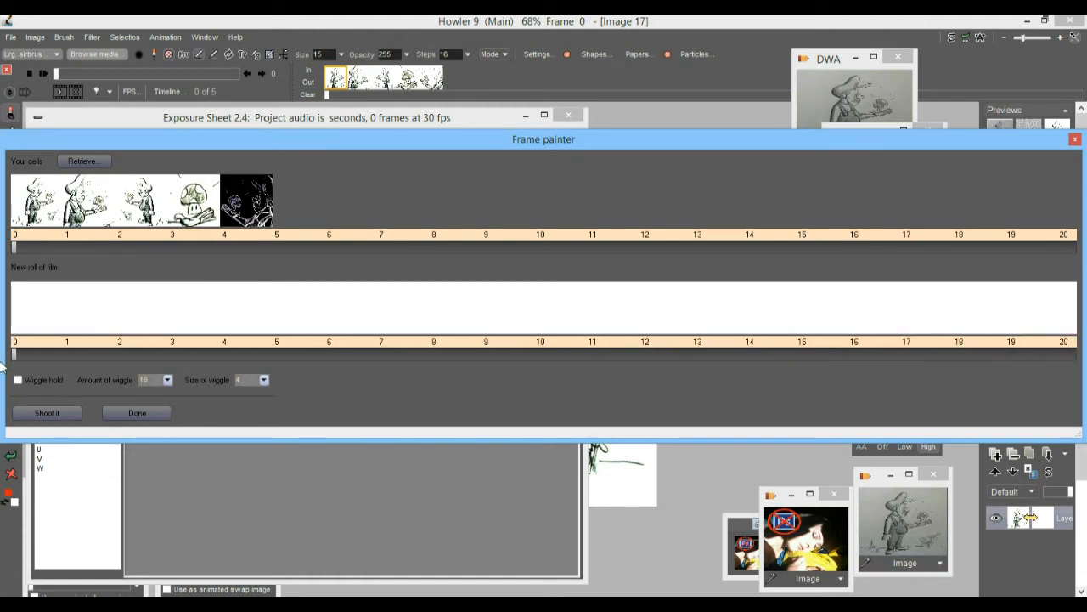
Paint cell 0, the full figure, onto frames 0 to 30 of the new roll of film
click(36, 200)
mouse_move(28, 315)
mouse_down()
mouse_move(939, 313)
mouse_move(922, 338)
mouse_up()
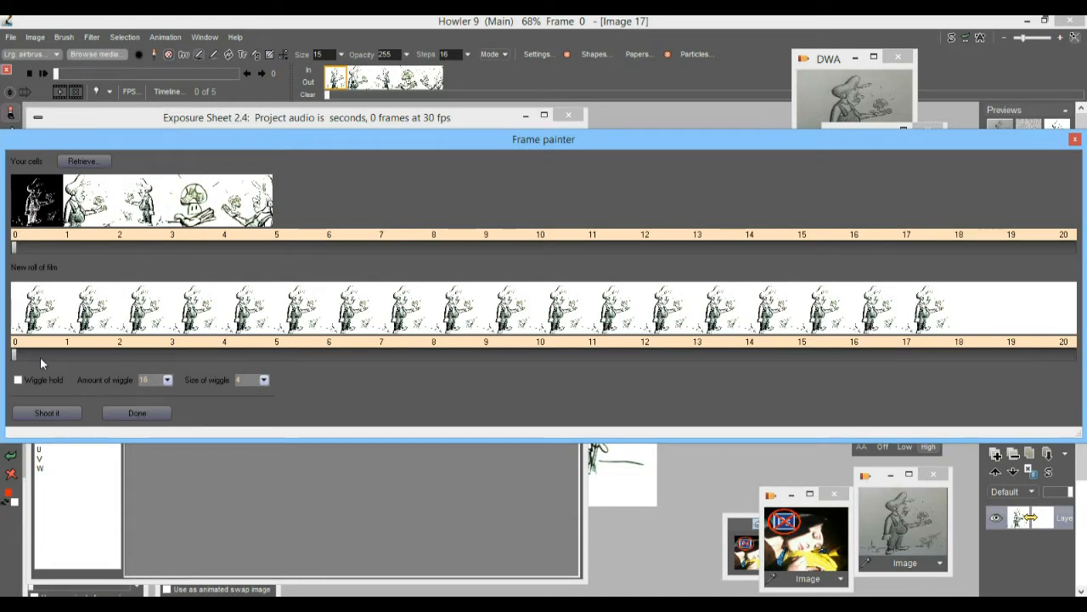
drag(40, 356, 45, 354)
drag(510, 312, 1002, 319)
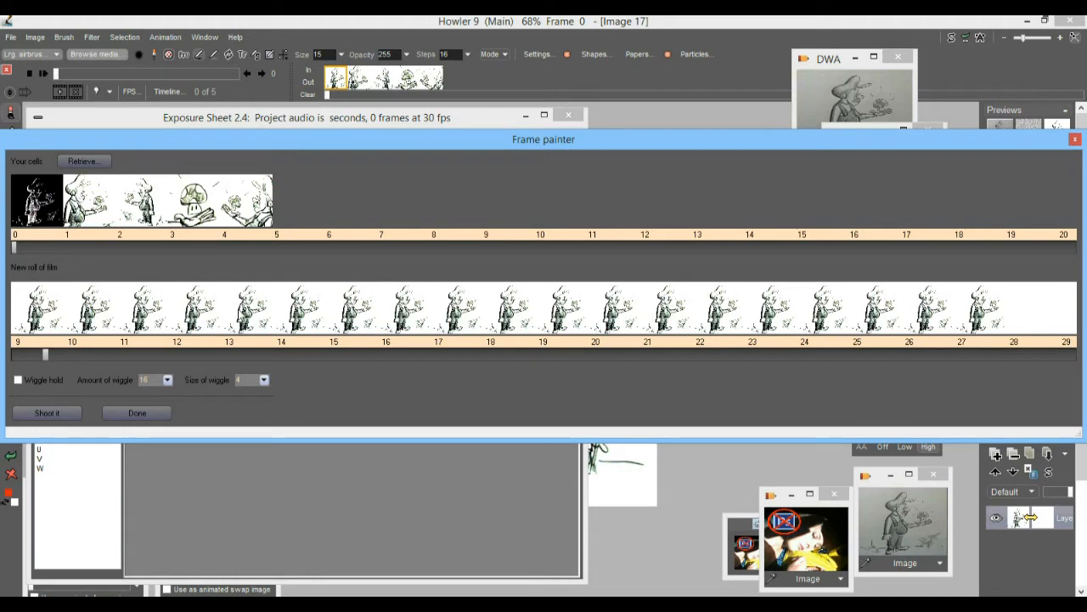
click(55, 355)
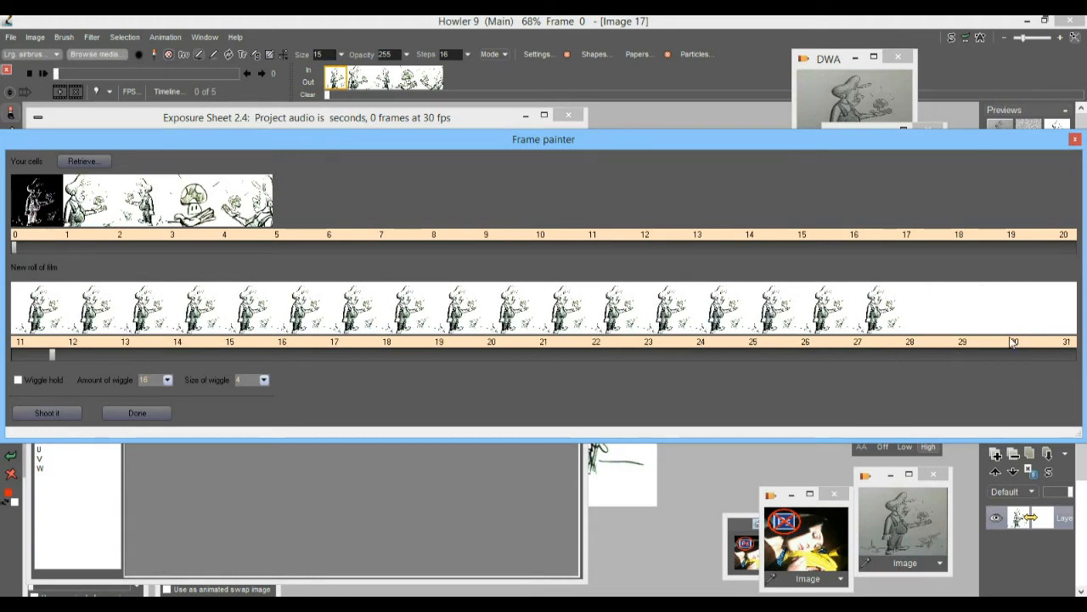
click(1012, 314)
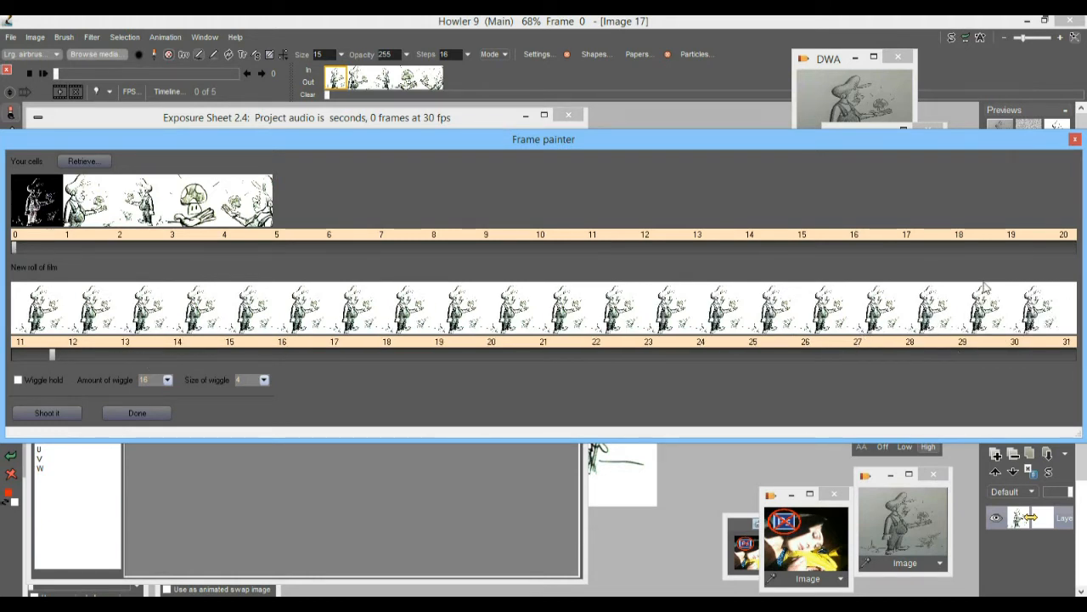
Paint cell 1, the enlarged figure, onto frames 31 to 64 of the new roll
drag(53, 355, 113, 358)
click(85, 194)
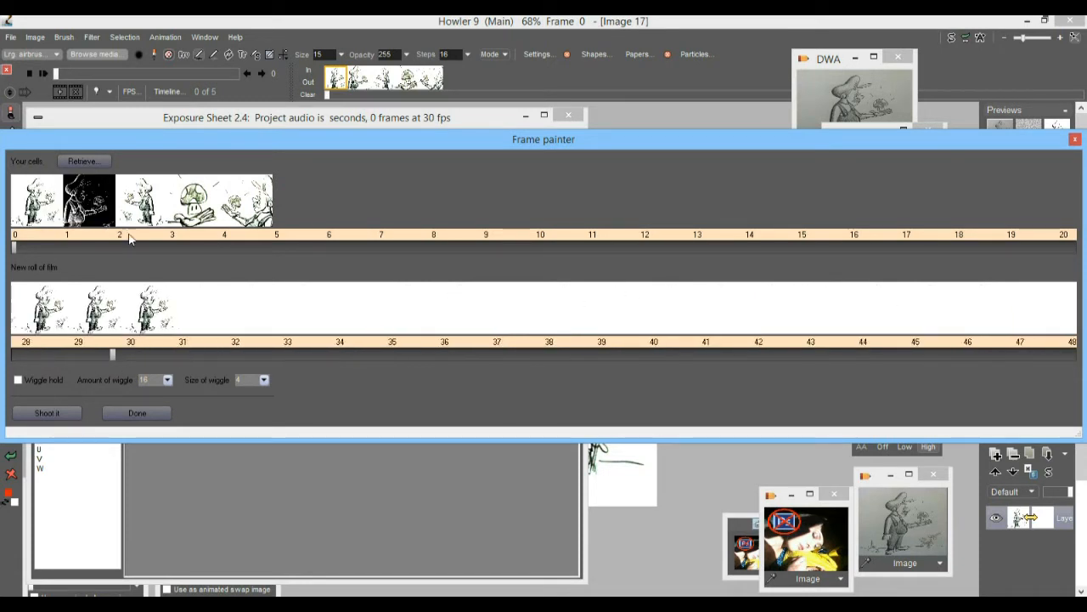
drag(205, 327, 1066, 309)
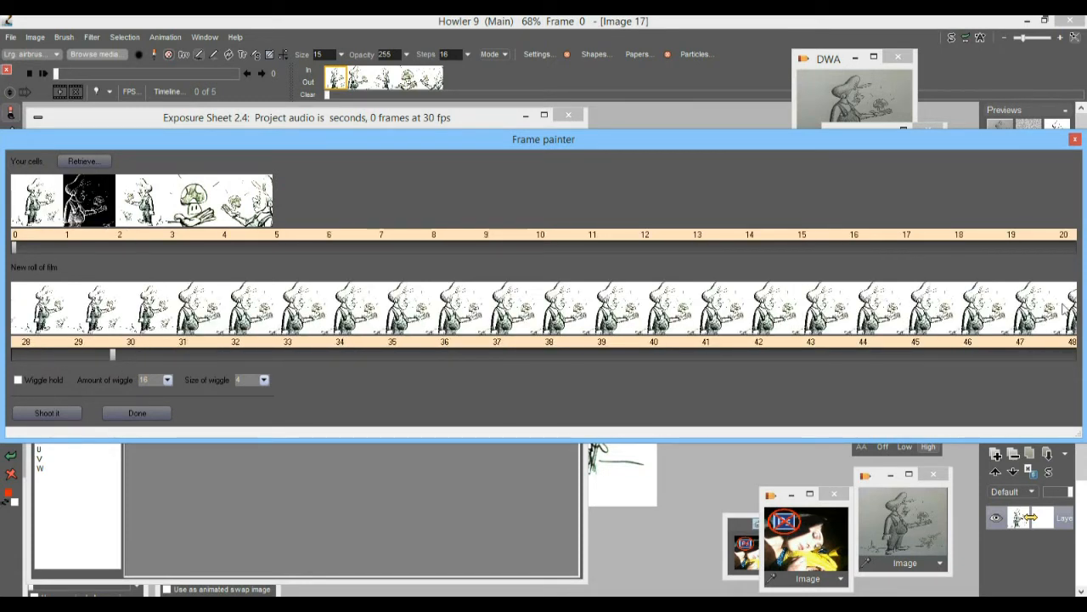
click(256, 356)
drag(285, 318, 1067, 314)
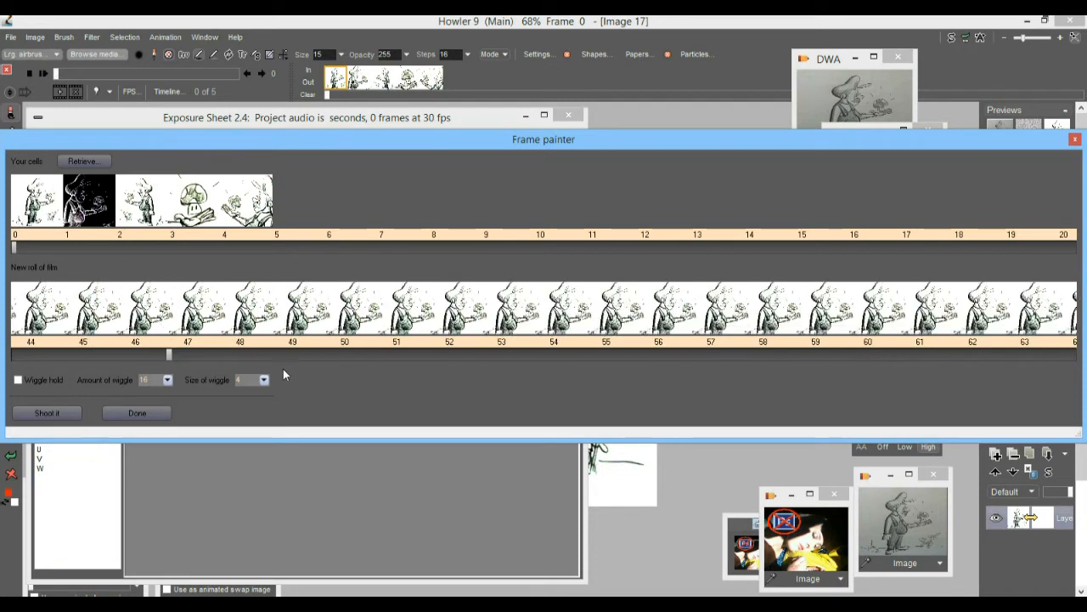
Paint cell 2, the mirrored figure, onto frames 65 to 92 of the new roll
click(232, 356)
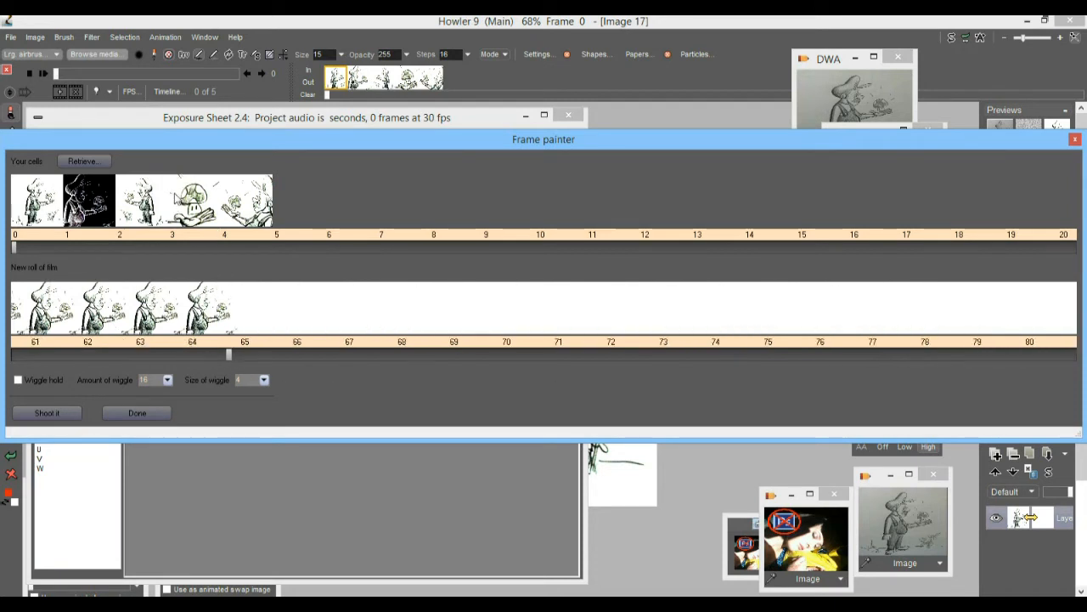
click(47, 201)
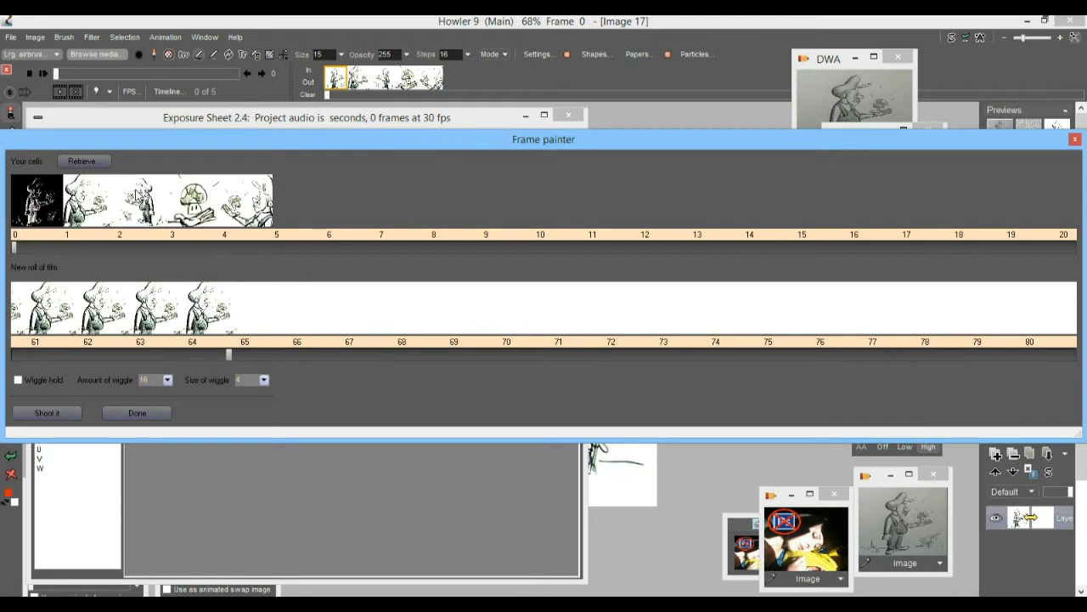
click(139, 197)
drag(251, 321, 1015, 316)
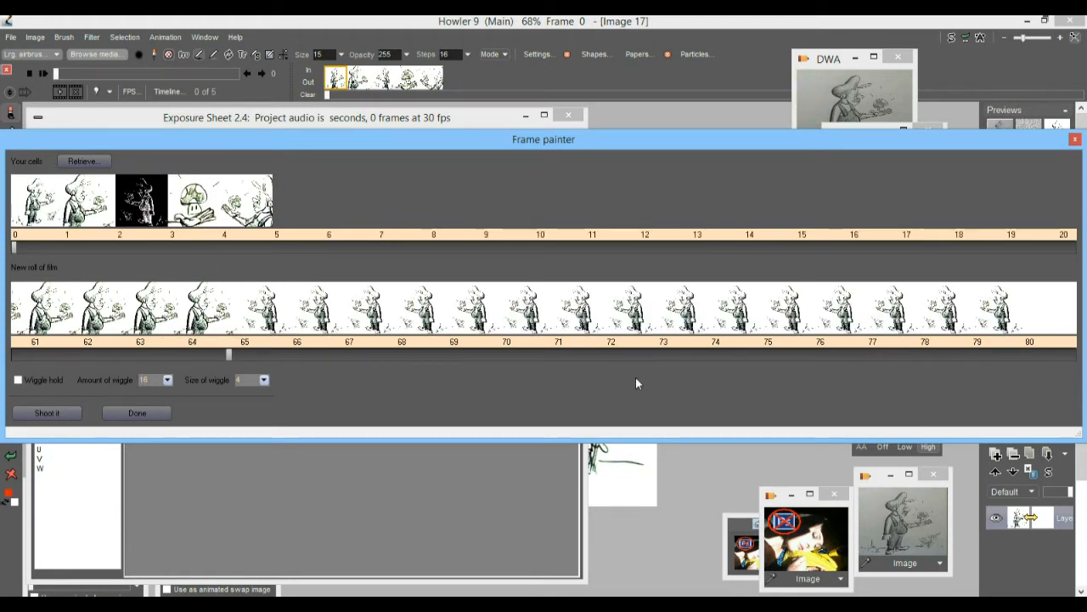
click(278, 356)
drag(351, 311, 1015, 311)
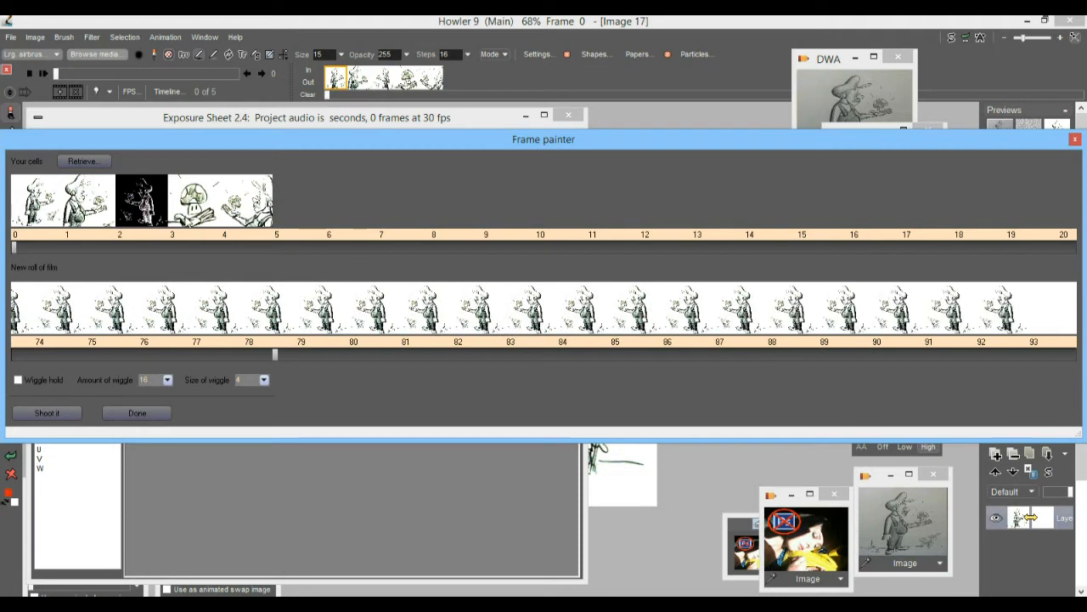
Paint cell 3, the mushroom close-up, onto the new roll from frame 93 through frame 125
click(191, 195)
mouse_move(348, 356)
mouse_down()
mouse_move(320, 356)
mouse_move(331, 355)
mouse_up()
mouse_move(275, 320)
mouse_down()
mouse_move(721, 306)
mouse_move(1030, 311)
mouse_up()
drag(332, 356, 390, 355)
mouse_move(213, 319)
mouse_down()
mouse_move(855, 315)
mouse_move(849, 286)
mouse_up()
Paint cell 4, the mirrored close-up of the figure, onto frames 126 to 157 of the new roll
drag(426, 355, 452, 380)
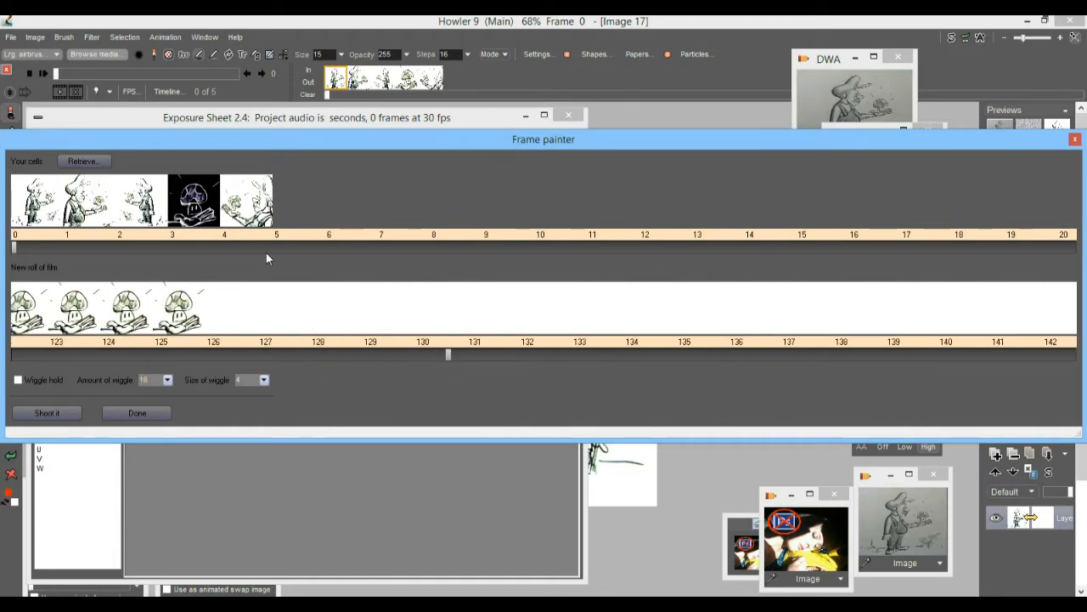
click(235, 202)
drag(231, 308, 983, 323)
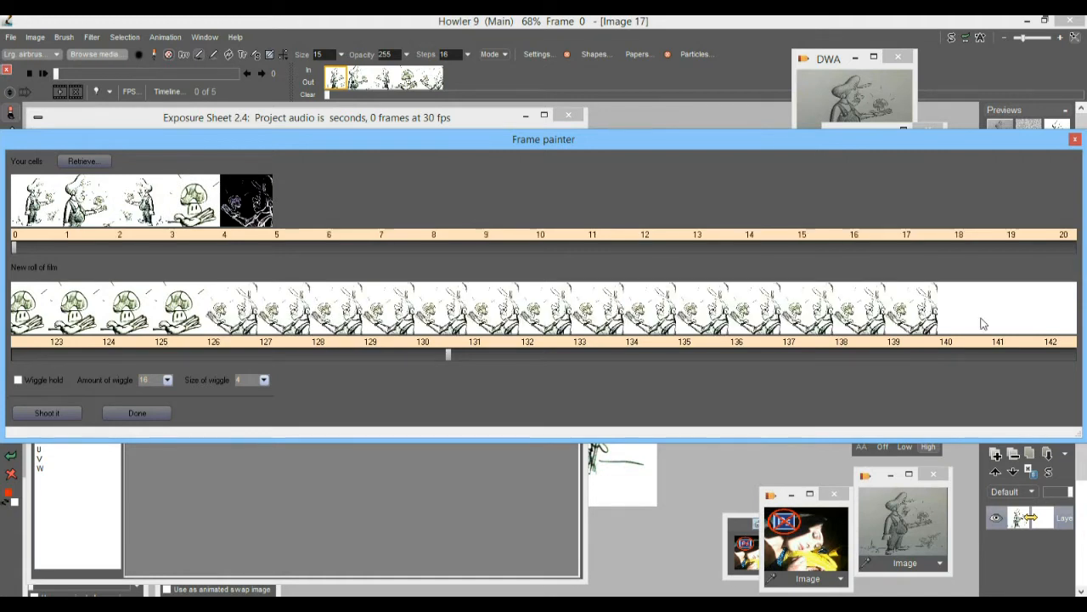
mouse_move(450, 355)
mouse_down()
mouse_move(523, 356)
mouse_move(508, 355)
mouse_up()
drag(249, 306, 1020, 314)
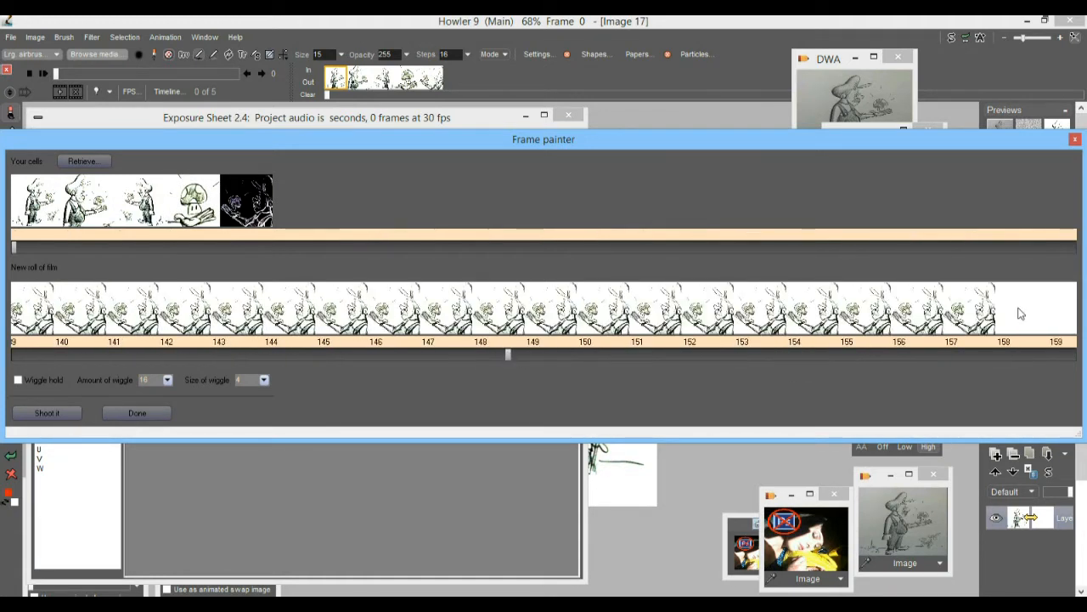
Repeat cell 2, the mirrored figure, on frames 158 to 191 of the new roll
drag(510, 357, 568, 357)
click(134, 206)
drag(235, 315, 1066, 320)
drag(561, 354, 631, 360)
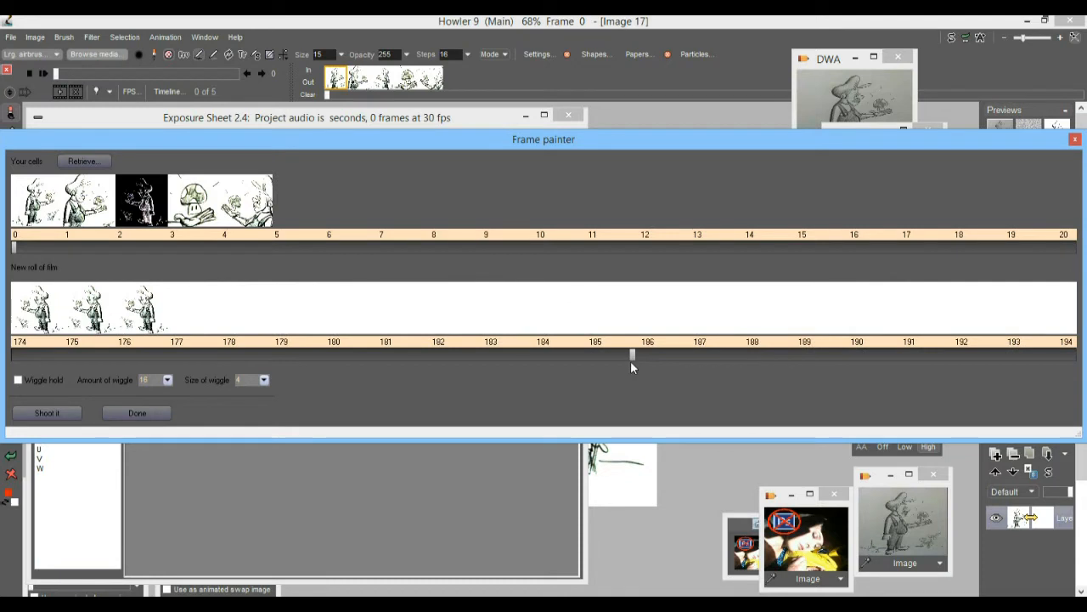
drag(215, 308, 1000, 310)
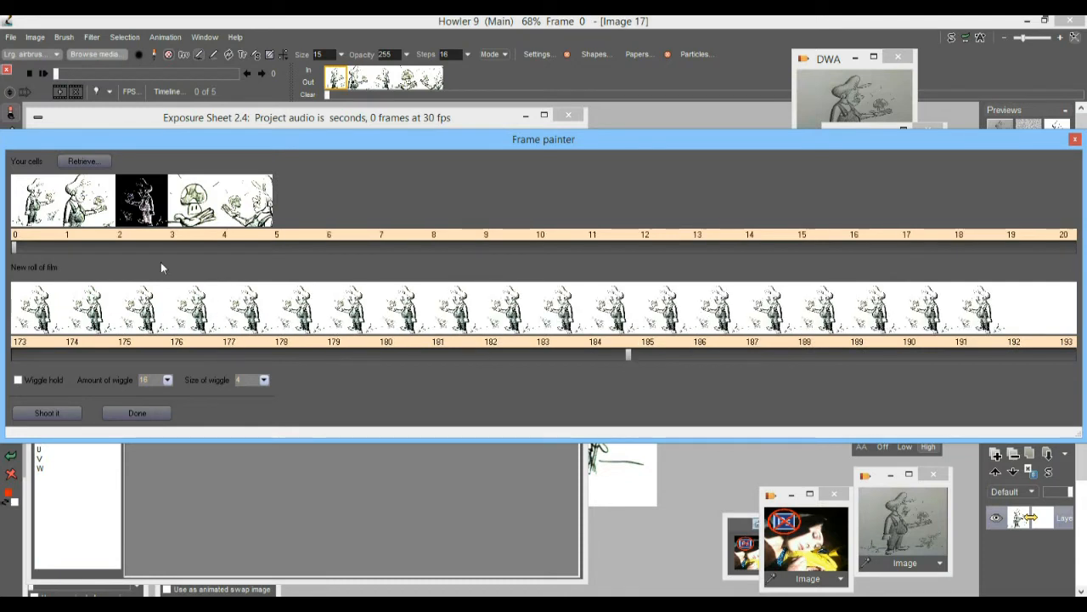
Repeat cell 3, the mushroom close-up, on the new roll from frame 192 onward, past frame 209
click(194, 201)
drag(620, 357, 694, 354)
drag(77, 310, 1007, 310)
drag(690, 353, 744, 365)
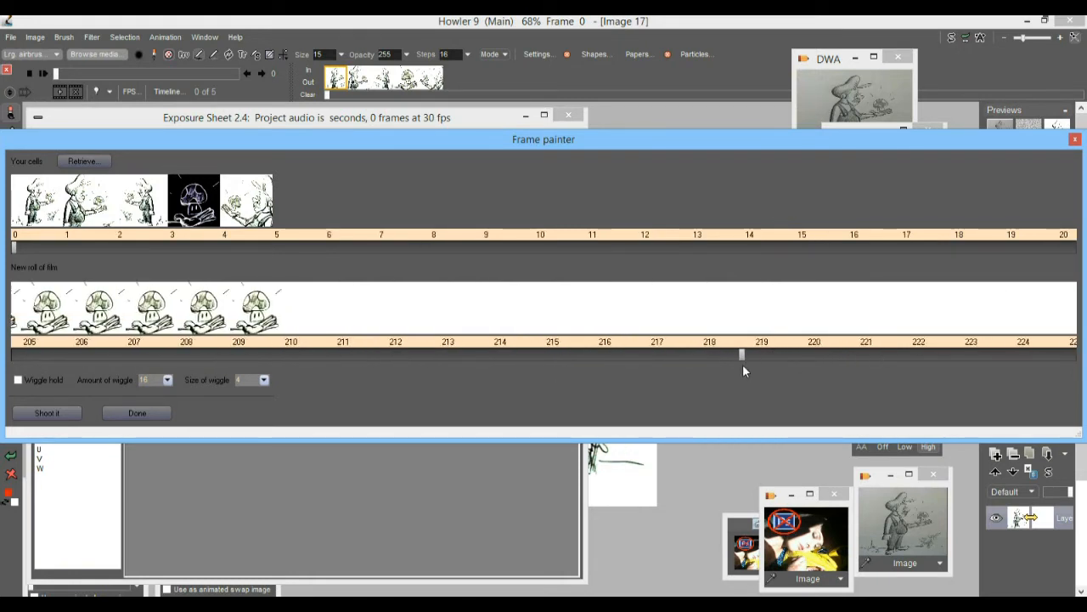
mouse_move(192, 219)
mouse_down()
mouse_move(388, 304)
mouse_move(1062, 310)
mouse_up()
Repeat cell 0, the full figure, on the new roll after the mushroom close-ups, ending at frame 260
drag(746, 355, 812, 355)
mouse_move(30, 198)
mouse_down()
mouse_move(188, 246)
mouse_move(151, 308)
mouse_move(161, 311)
mouse_move(1009, 311)
mouse_up()
drag(814, 355, 876, 361)
drag(244, 329, 1019, 311)
Paint cell 1, the closer framing of the figure, onto frames 261 to 277 of the new roll
drag(875, 354, 930, 354)
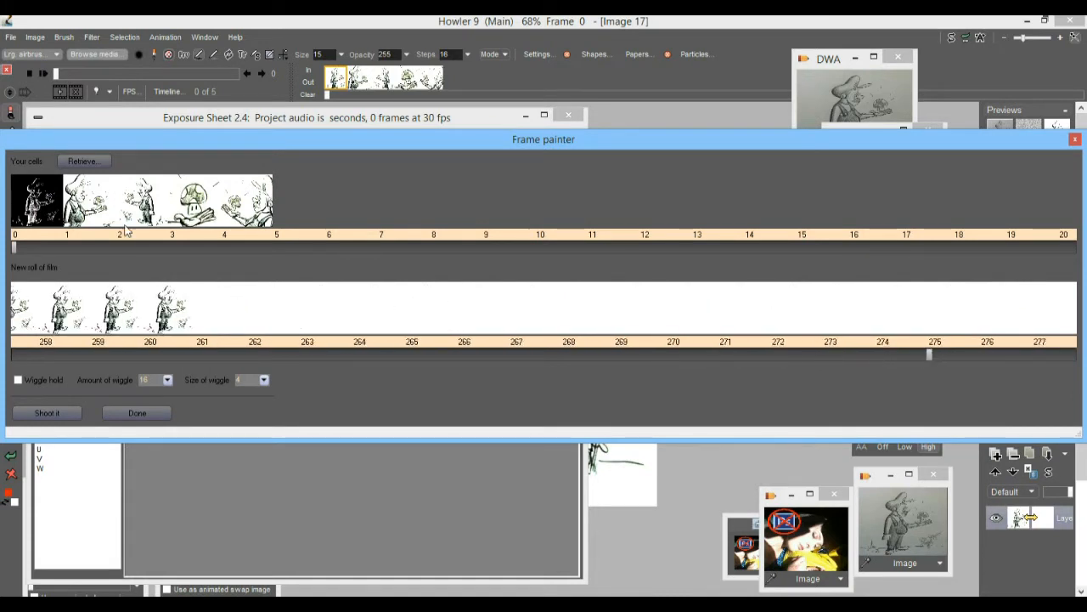
click(90, 194)
mouse_move(187, 323)
mouse_down()
mouse_move(442, 309)
mouse_move(1071, 310)
mouse_up()
Paint cell 2, the mirrored figure, onto the new roll from frame 278 through the final frame 299
drag(946, 356, 996, 354)
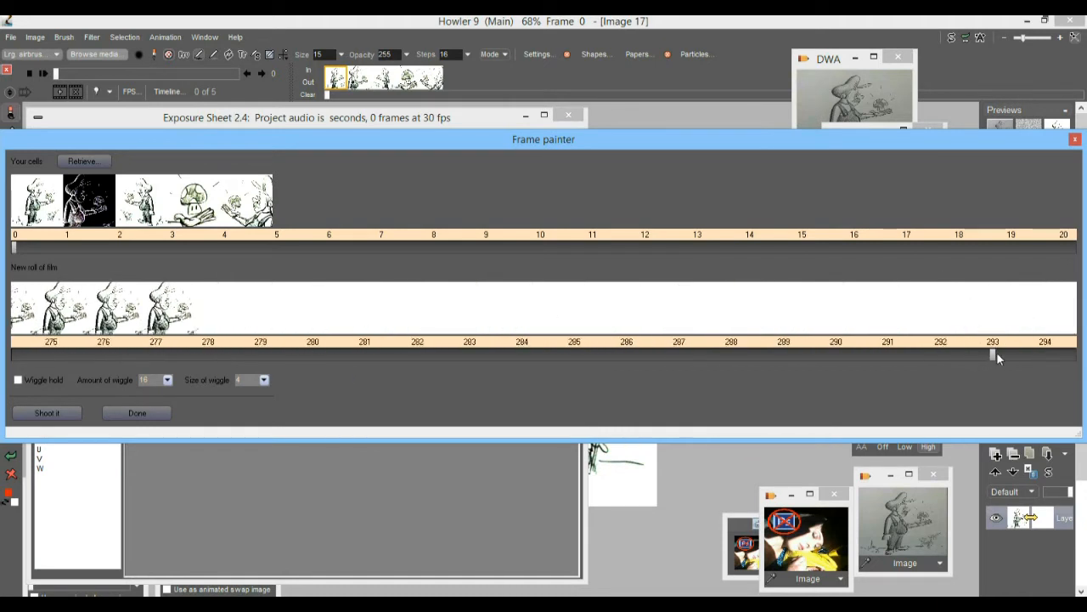
click(143, 200)
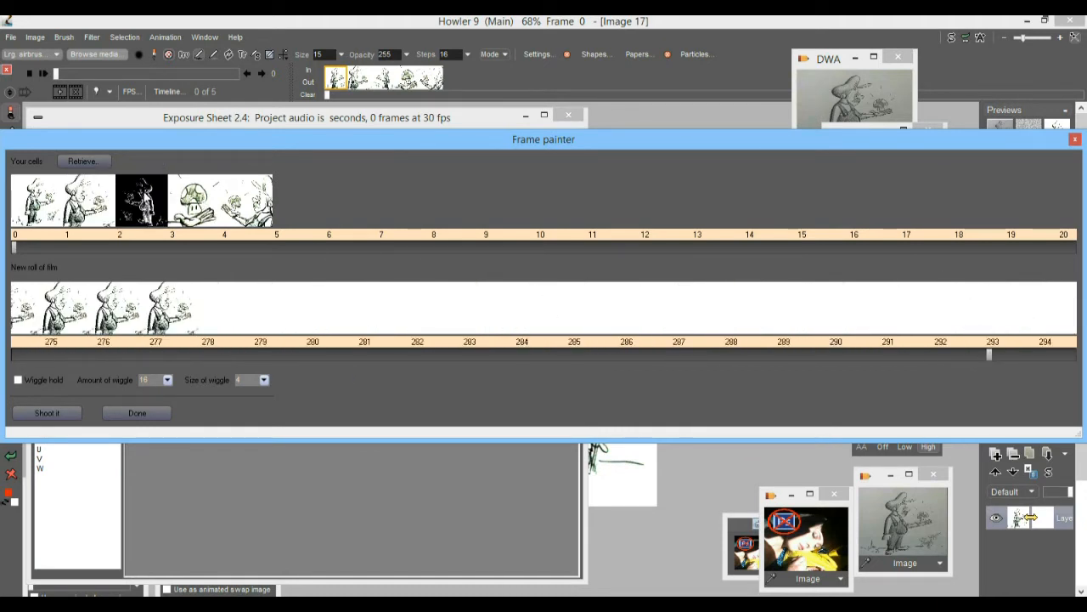
mouse_move(205, 316)
mouse_down()
mouse_move(915, 305)
mouse_move(1007, 327)
mouse_move(1008, 351)
mouse_move(1060, 354)
mouse_up()
drag(66, 301, 263, 310)
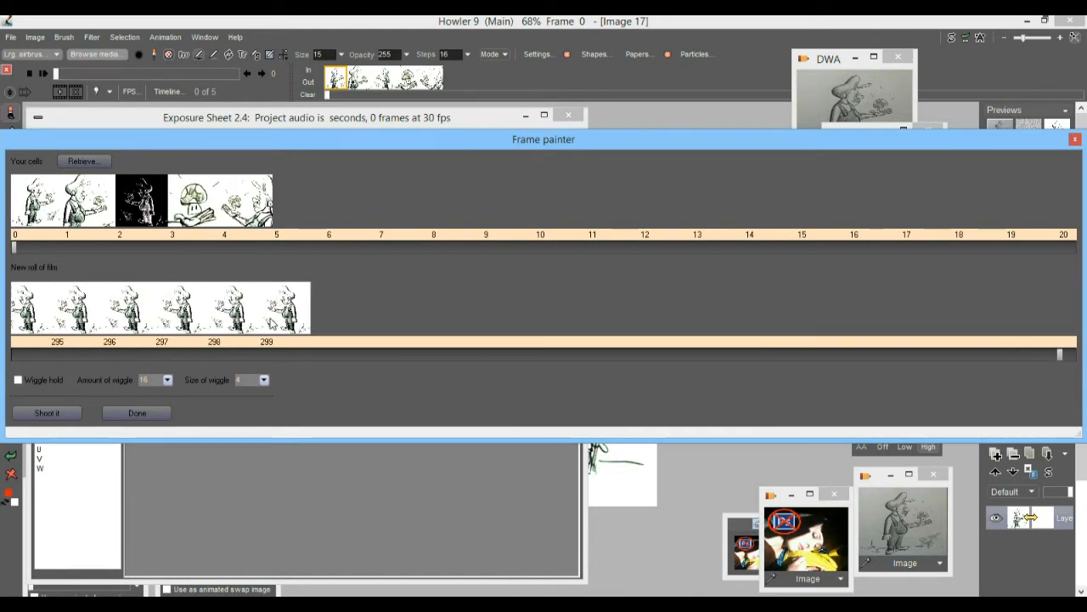
Shoot the new roll of film into a 300-frame animation with Wiggle hold enabled
drag(1060, 356, 332, 373)
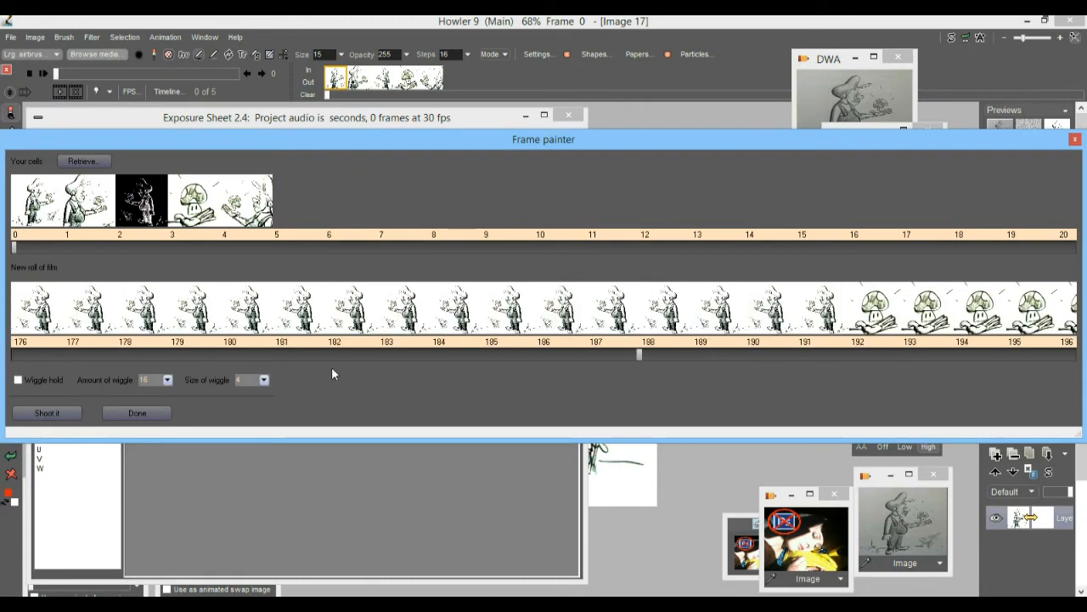
click(59, 413)
click(48, 414)
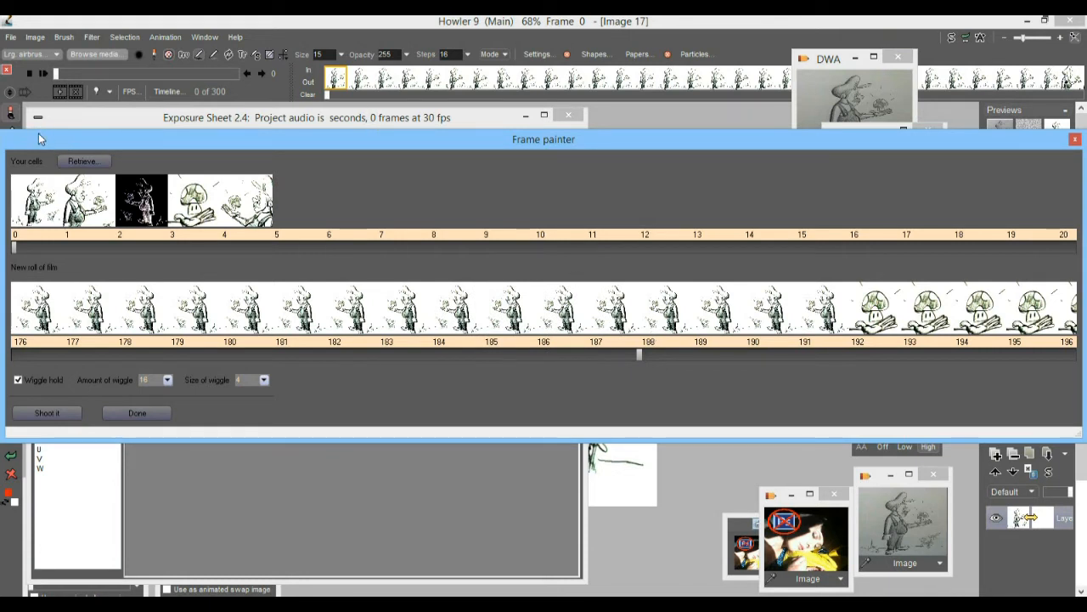
Exit the Frame Painter and close the Exposure Sheet
mouse_move(47, 142)
mouse_down()
mouse_move(266, 144)
mouse_move(124, 308)
mouse_move(93, 302)
mouse_move(108, 267)
mouse_up()
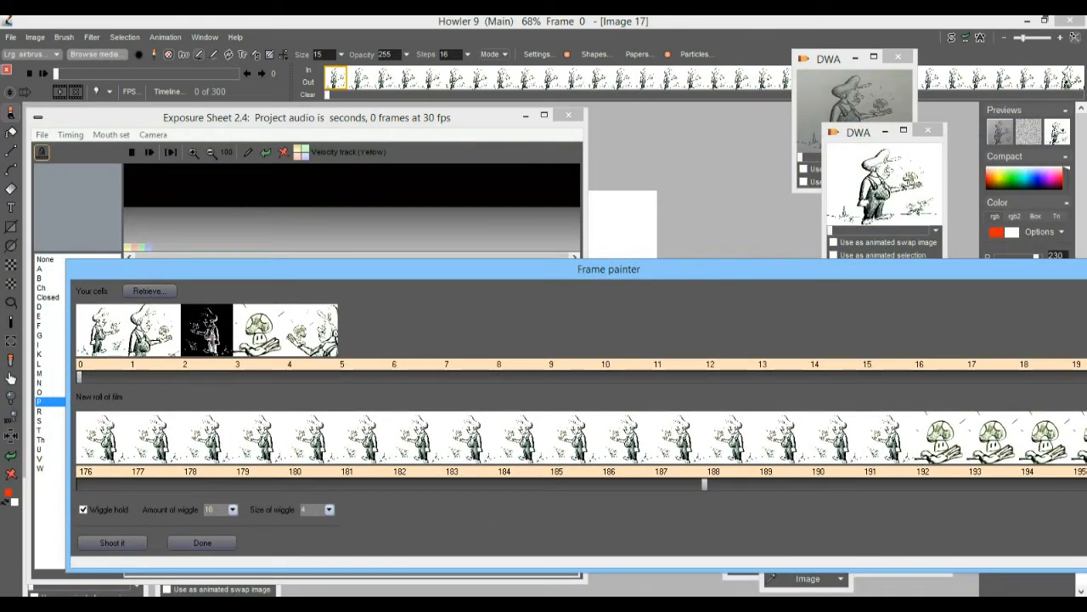
click(202, 542)
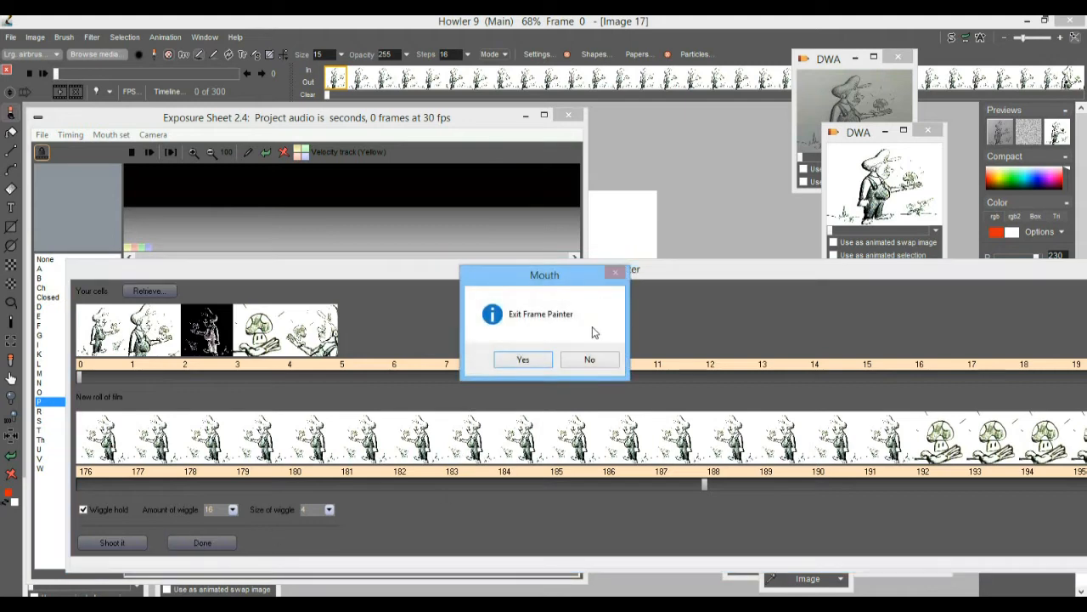
click(519, 357)
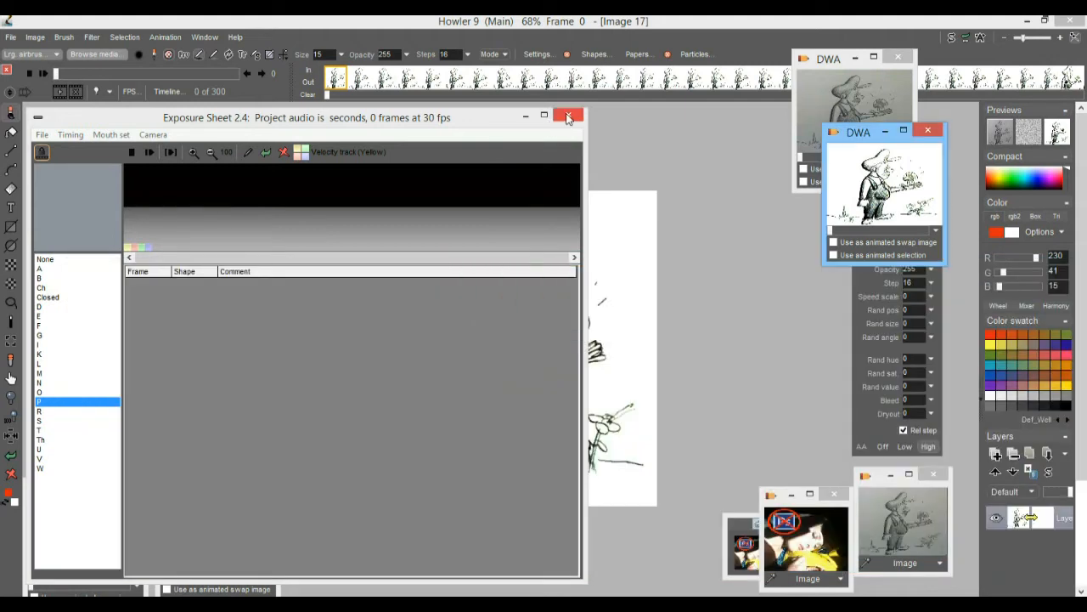
click(568, 114)
Play the new 300-frame animation and scrub through it to check the sequence of framings
drag(71, 74, 26, 81)
click(42, 74)
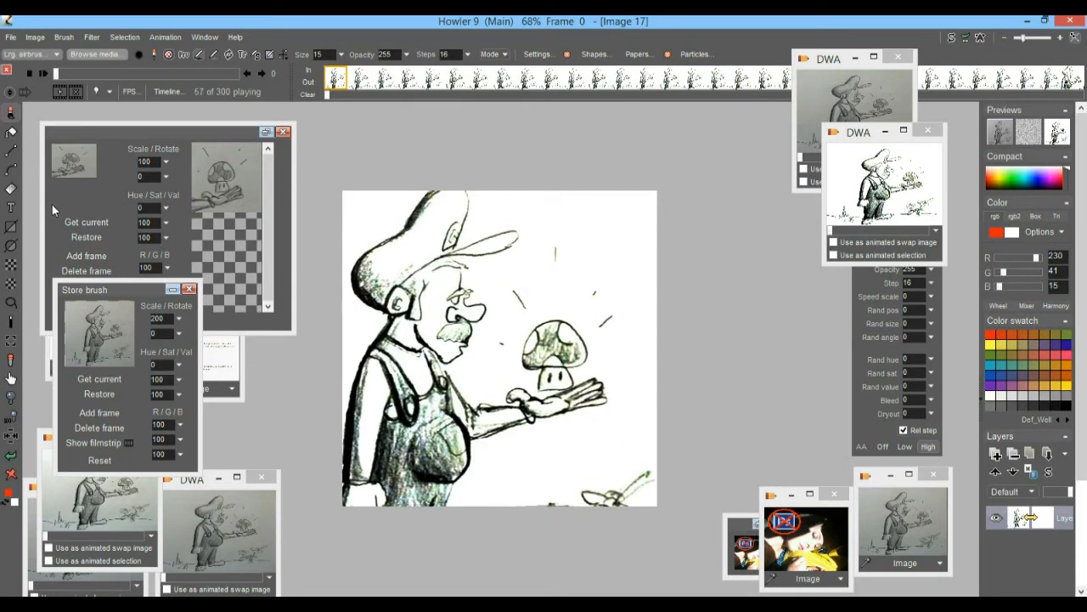
drag(128, 76, 64, 75)
Store the full-size 300-frame animation
click(165, 36)
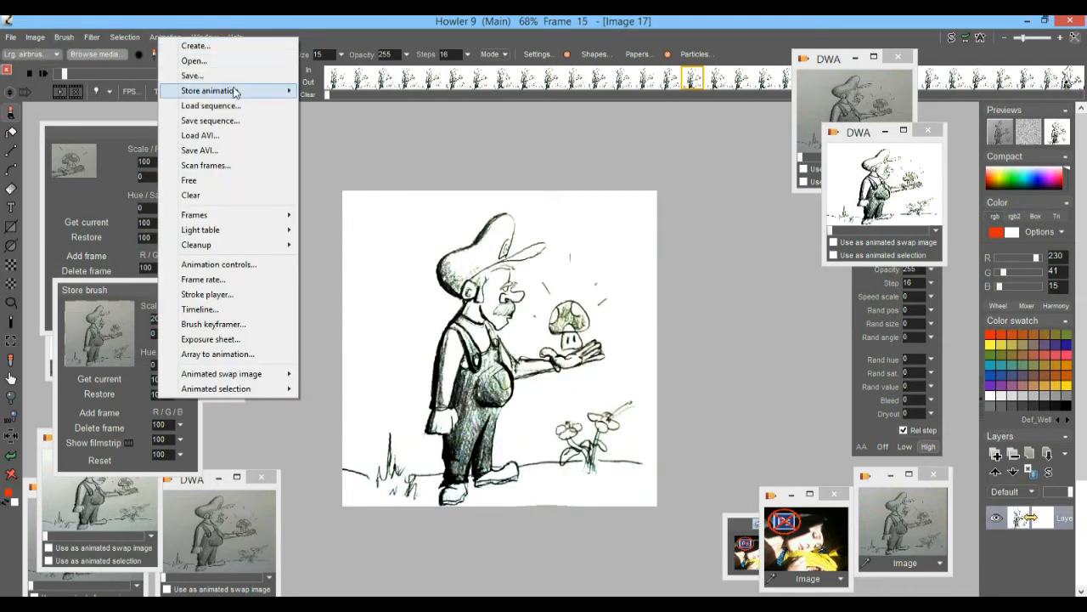
mouse_move(255, 91)
click(360, 106)
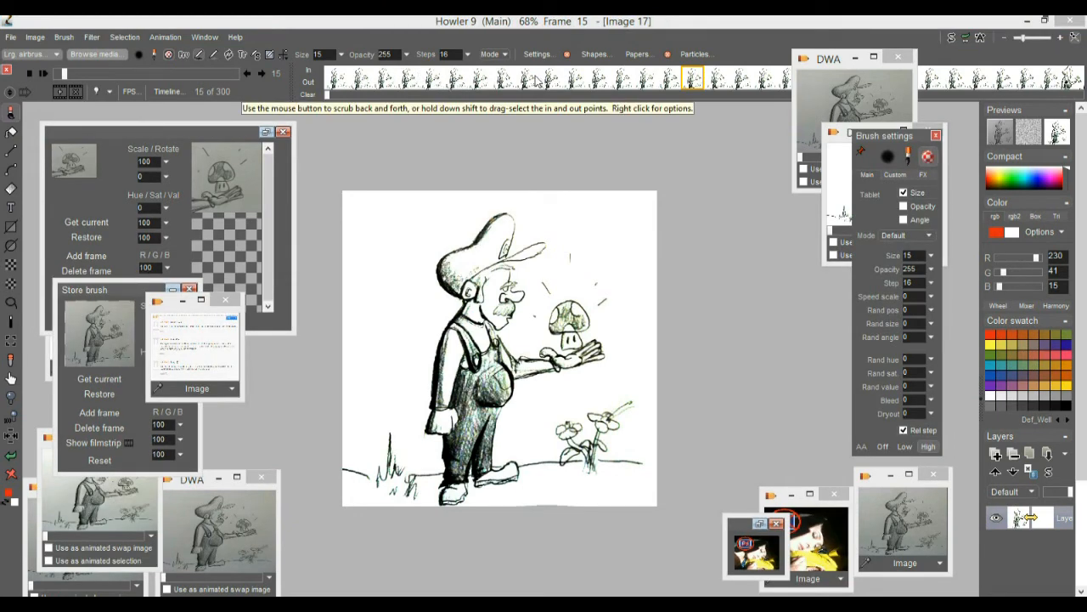
Examine the available frame-editing commands, the animated filters and the general animation commands
right_click(491, 84)
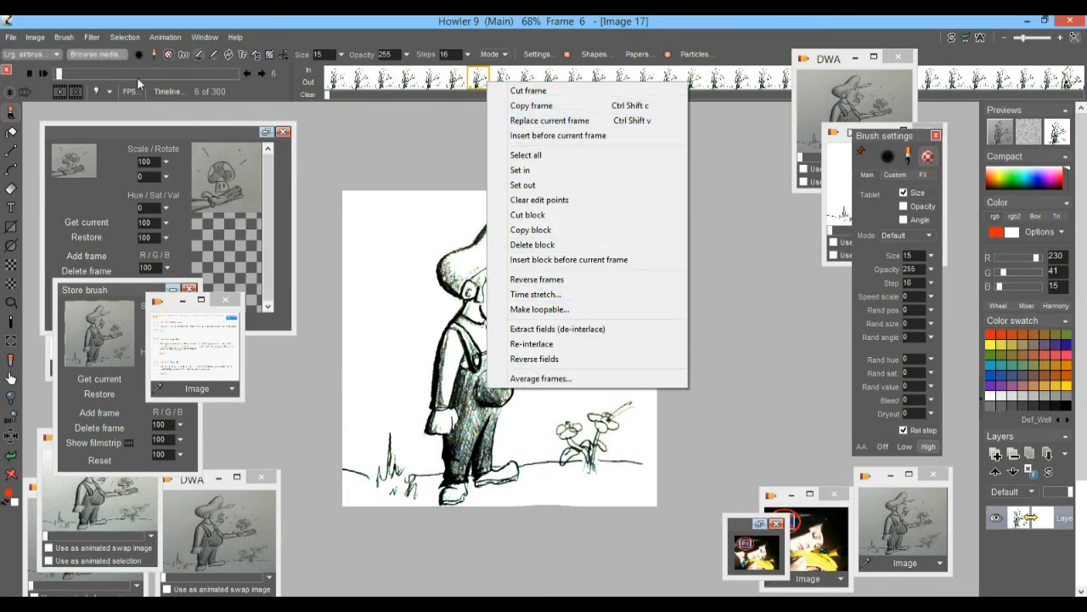
click(158, 38)
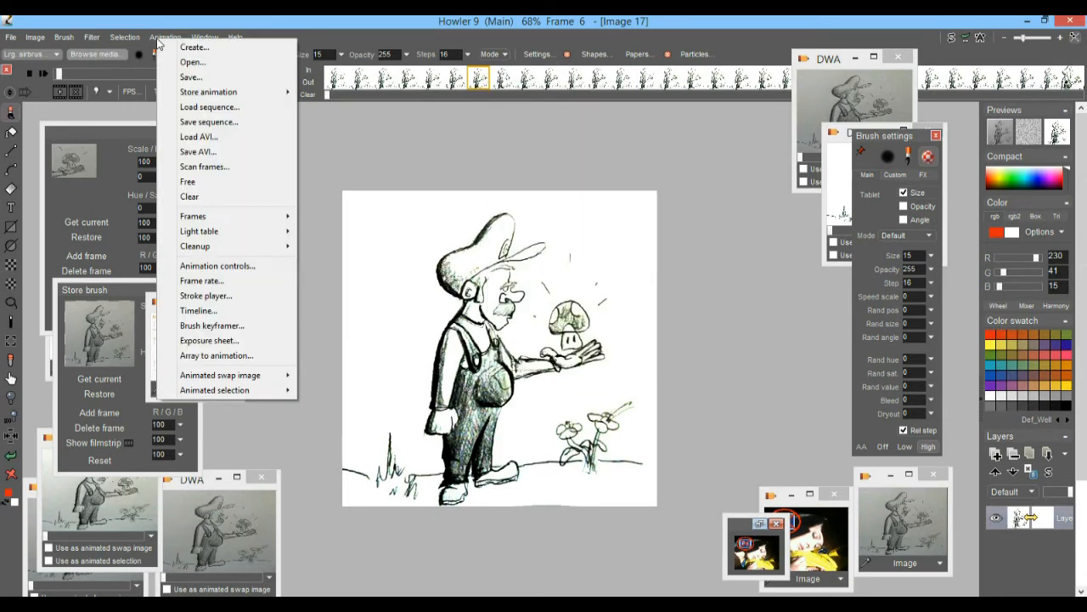
mouse_move(214, 223)
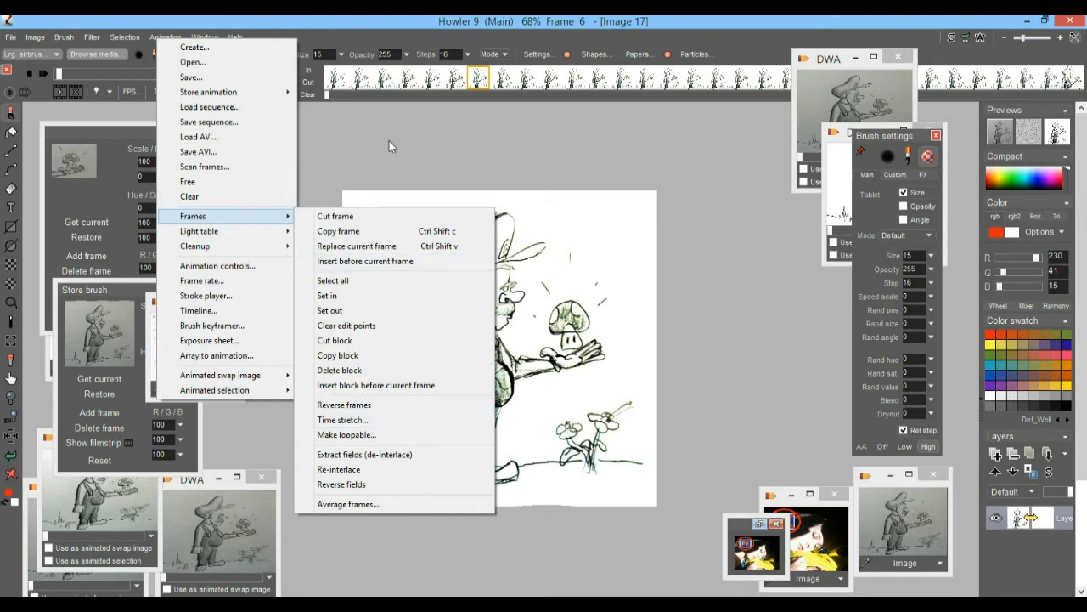
click(406, 20)
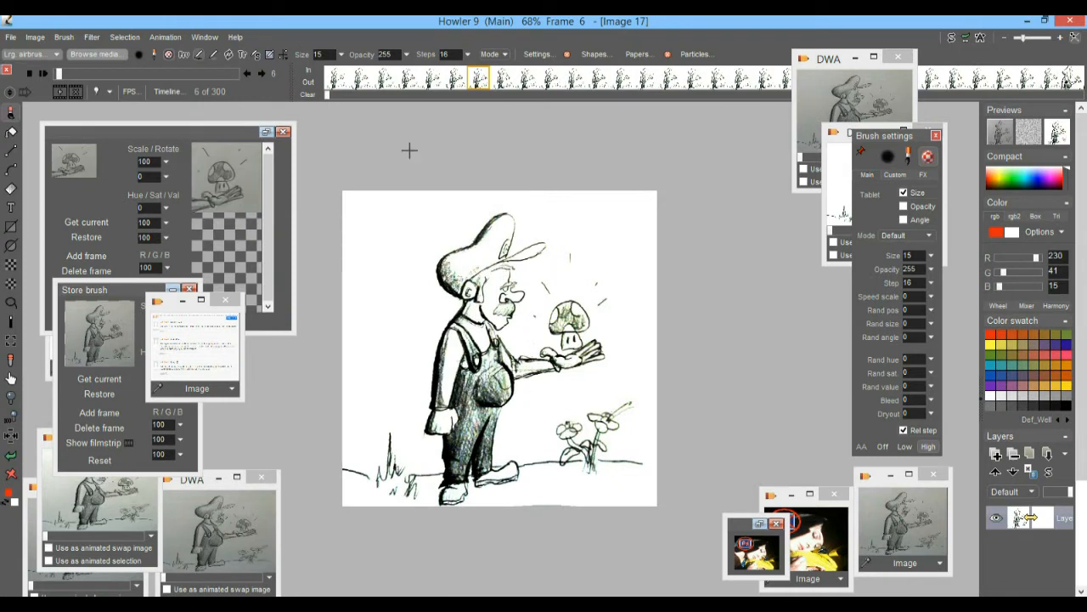
click(88, 40)
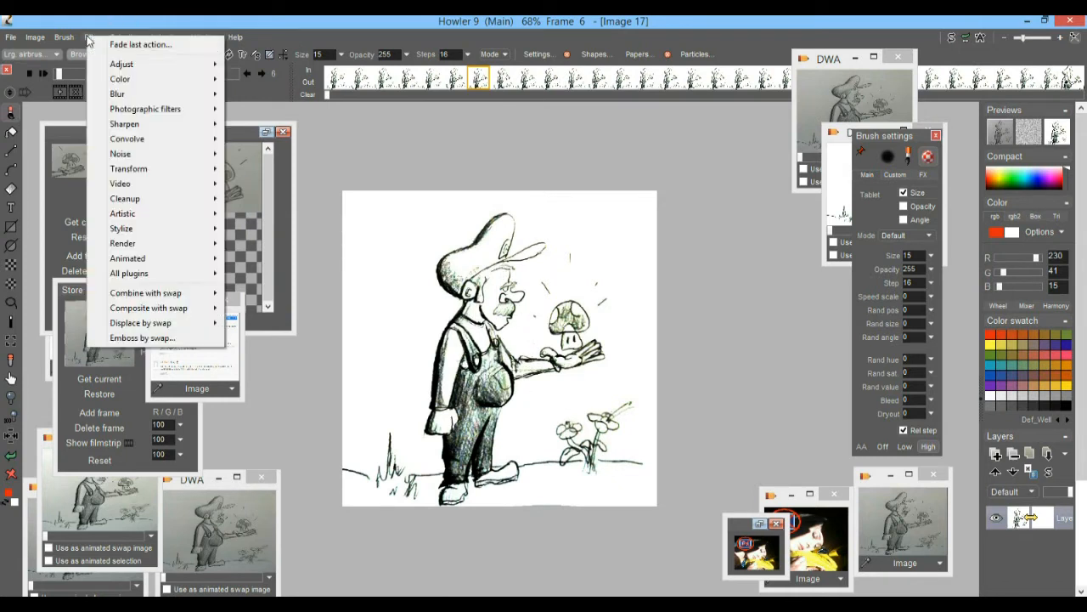
mouse_move(156, 264)
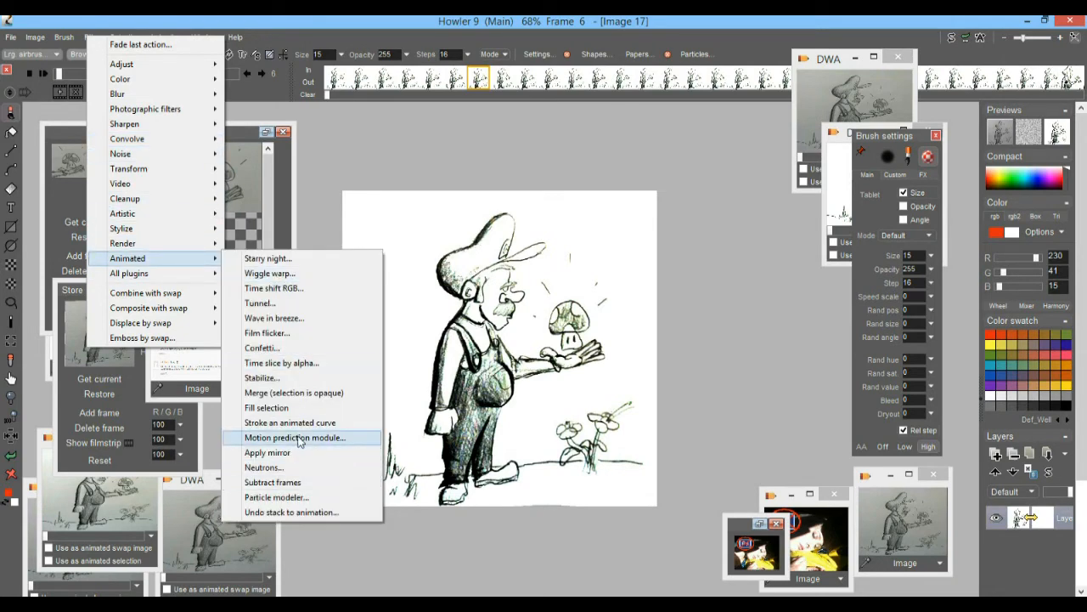
click(300, 23)
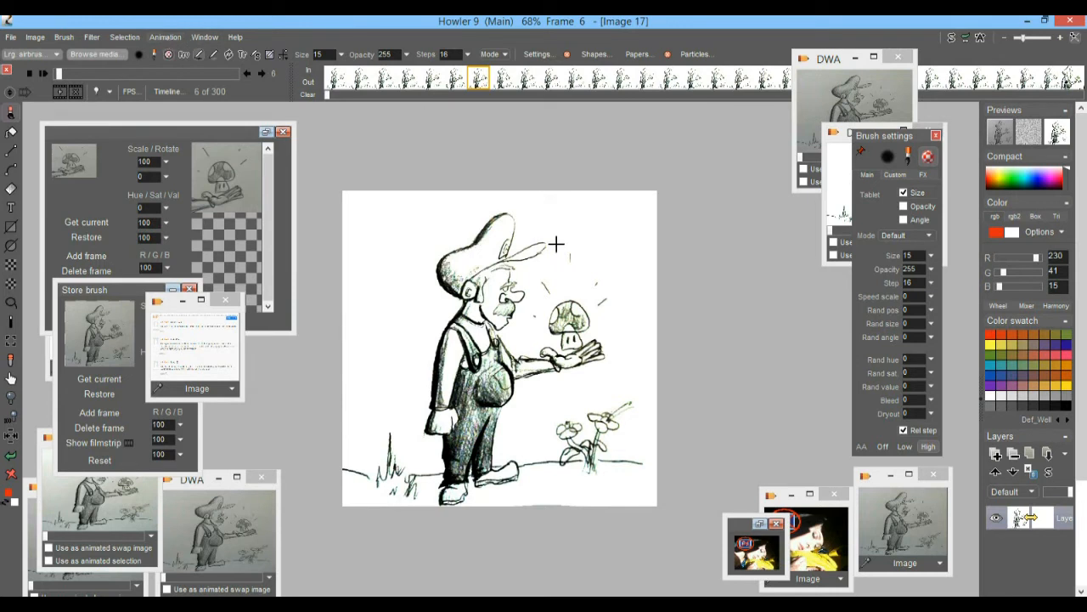
click(167, 39)
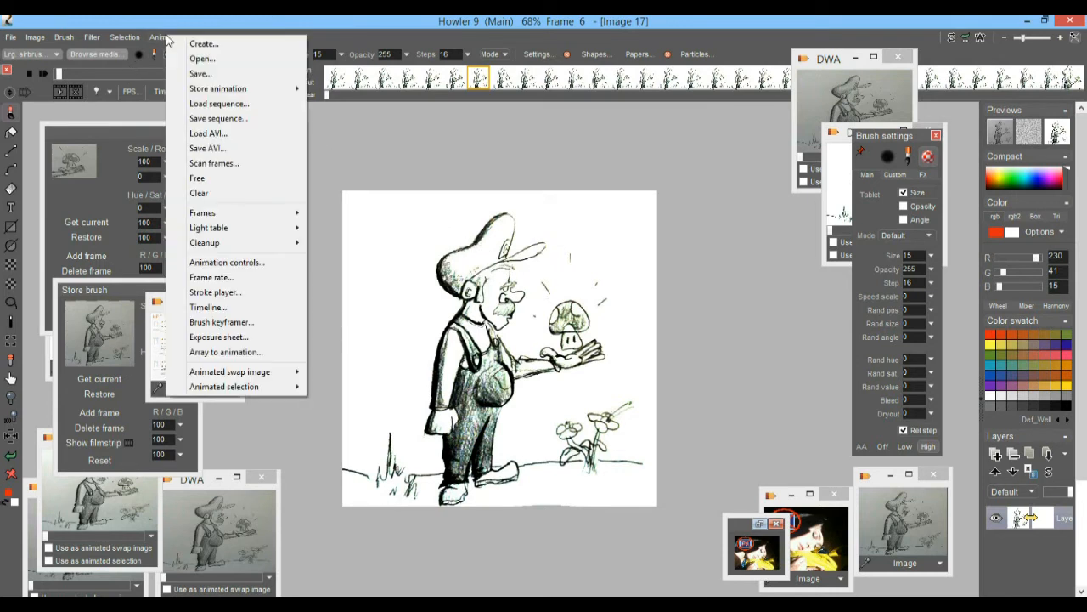
click(140, 25)
Check the image info for the buffer's memory, width and height
click(34, 39)
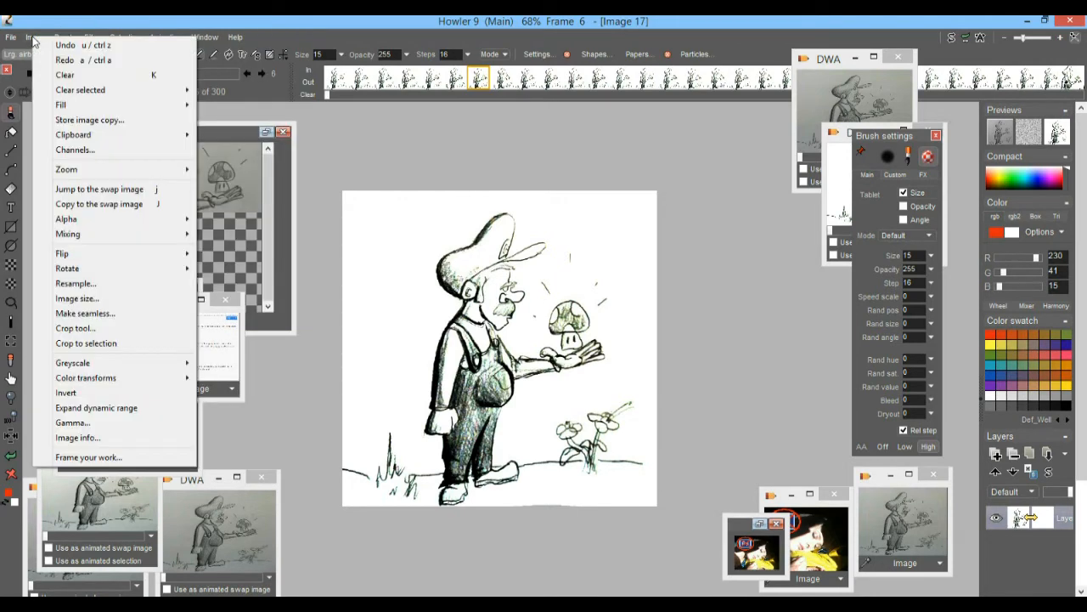
click(102, 437)
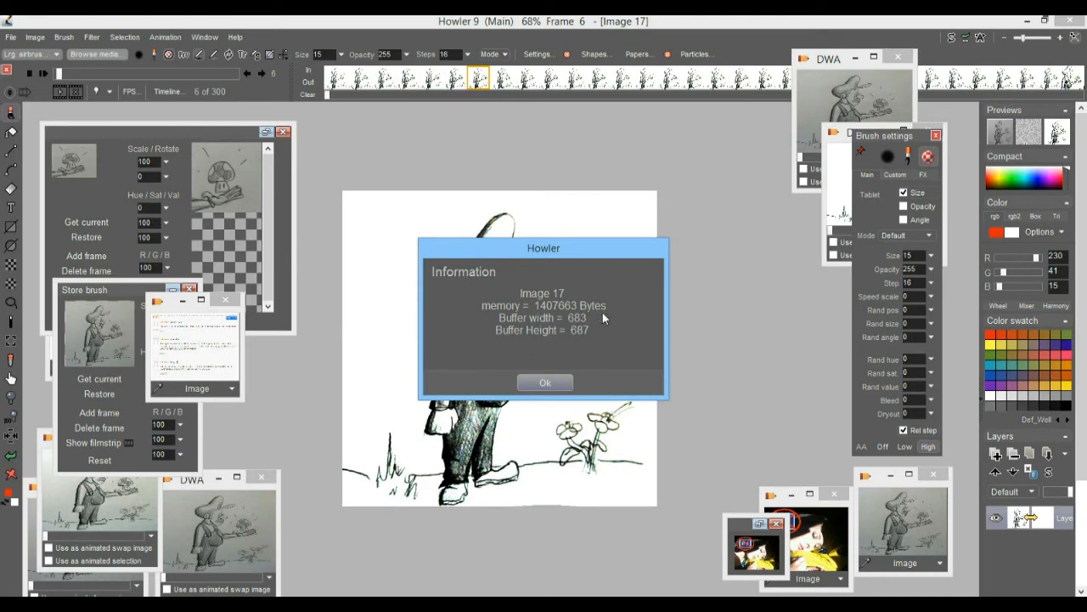
click(545, 383)
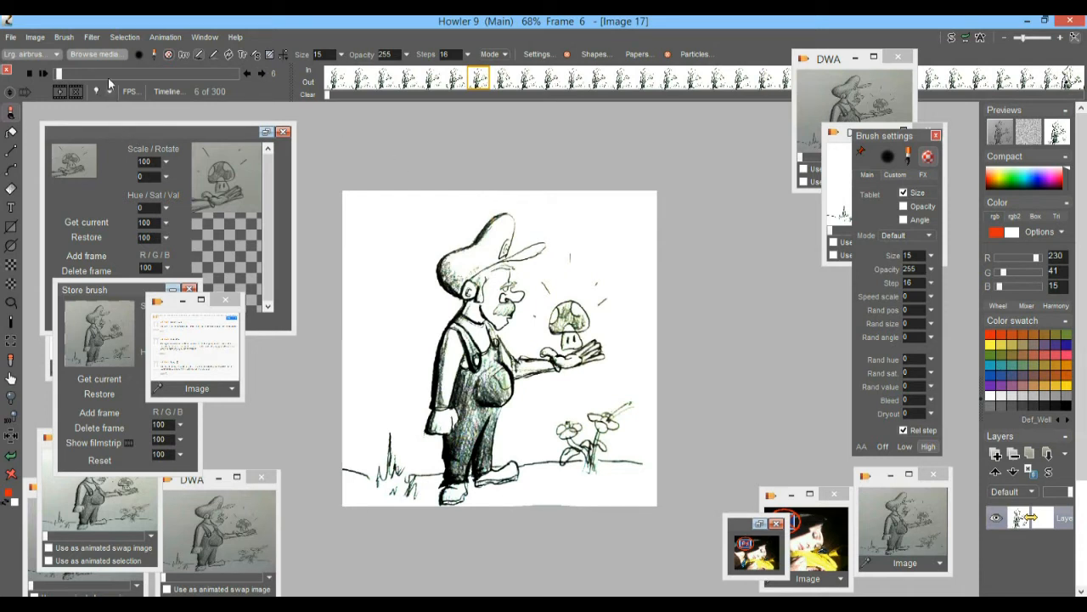
Open the Resample size settings for the animation
click(36, 40)
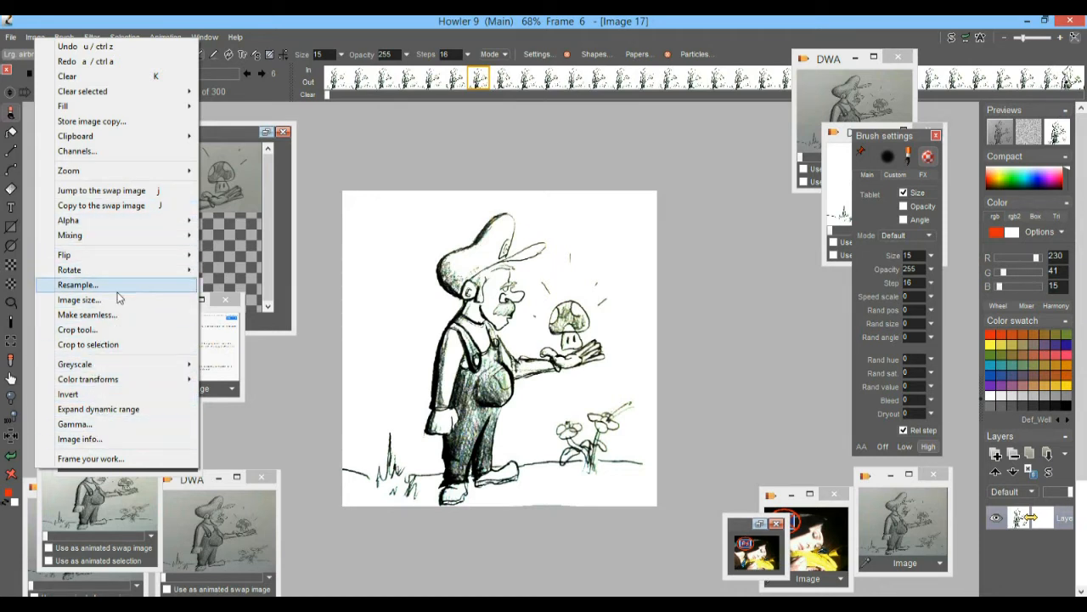
mouse_move(133, 274)
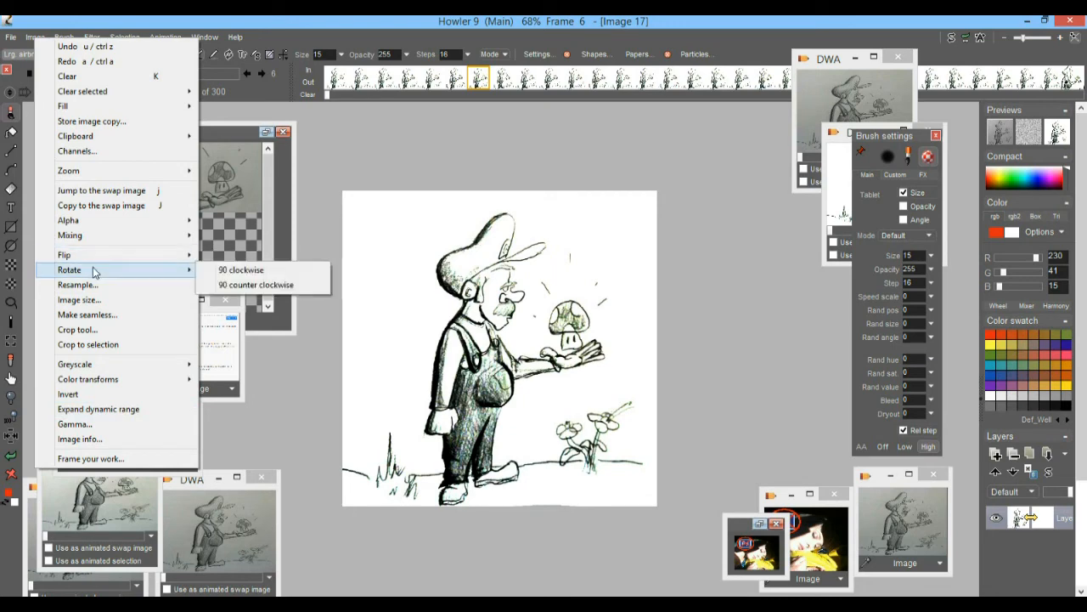
click(93, 286)
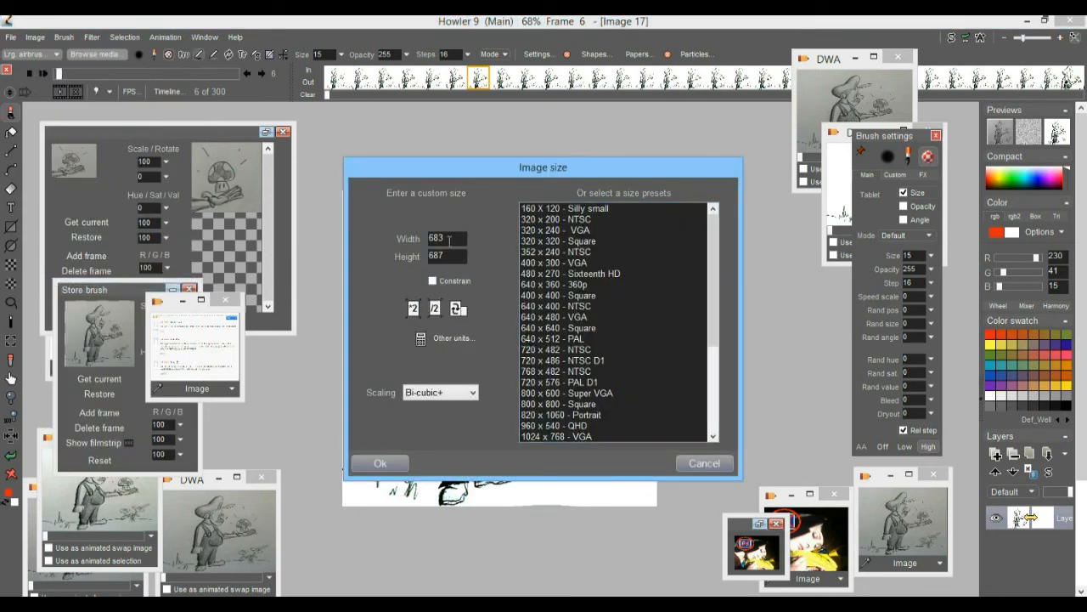
Try a custom size of 640 by 640 pixels, toggling the Constrain option
click(434, 281)
drag(452, 242, 395, 242)
text(640)
click(433, 281)
click(456, 255)
drag(456, 255, 367, 259)
text(640)
Resample the animation to a width of 512 and a height of 512 pixels
drag(457, 239, 367, 241)
key(Tab)
click(454, 239)
text(512)
key(Tab)
text(512)
click(381, 463)
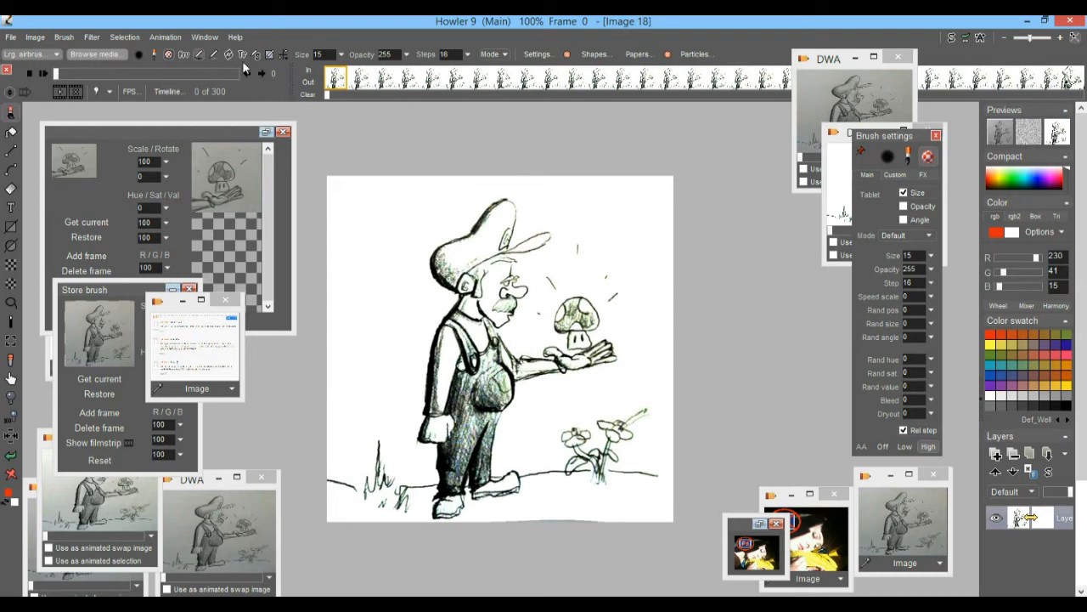
Play and scrub the resampled animation from its first frame to check it
mouse_move(60, 74)
mouse_down()
mouse_move(122, 80)
mouse_move(39, 76)
mouse_up()
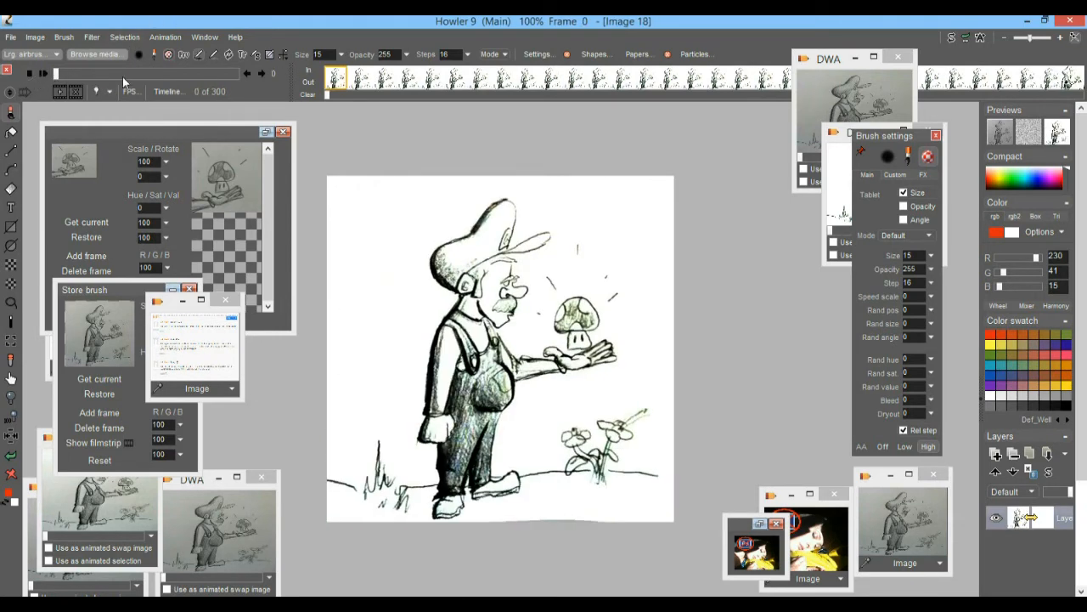
click(44, 74)
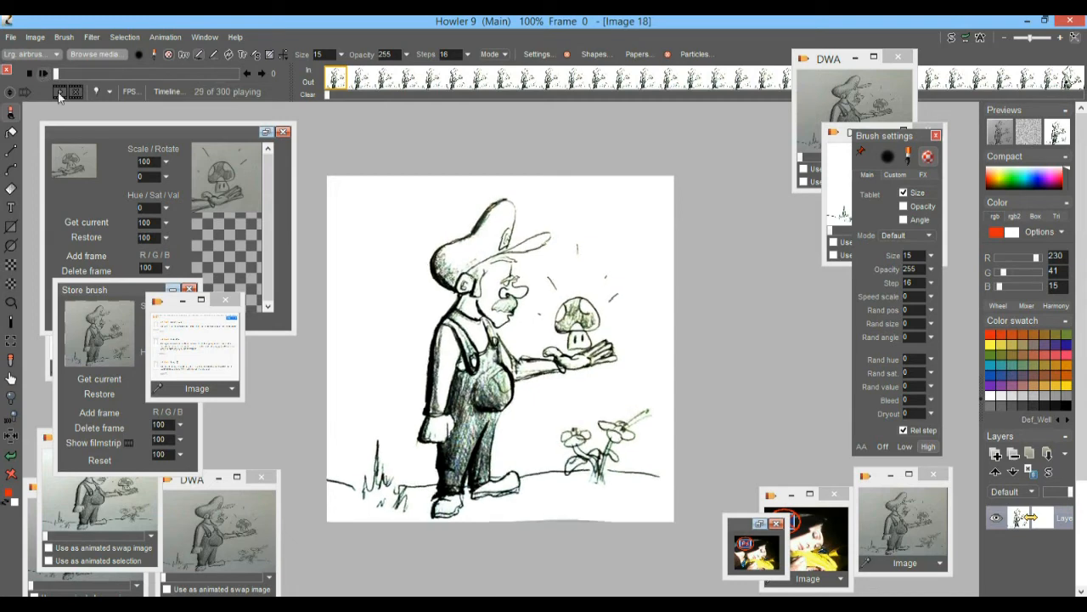
drag(86, 77, 47, 77)
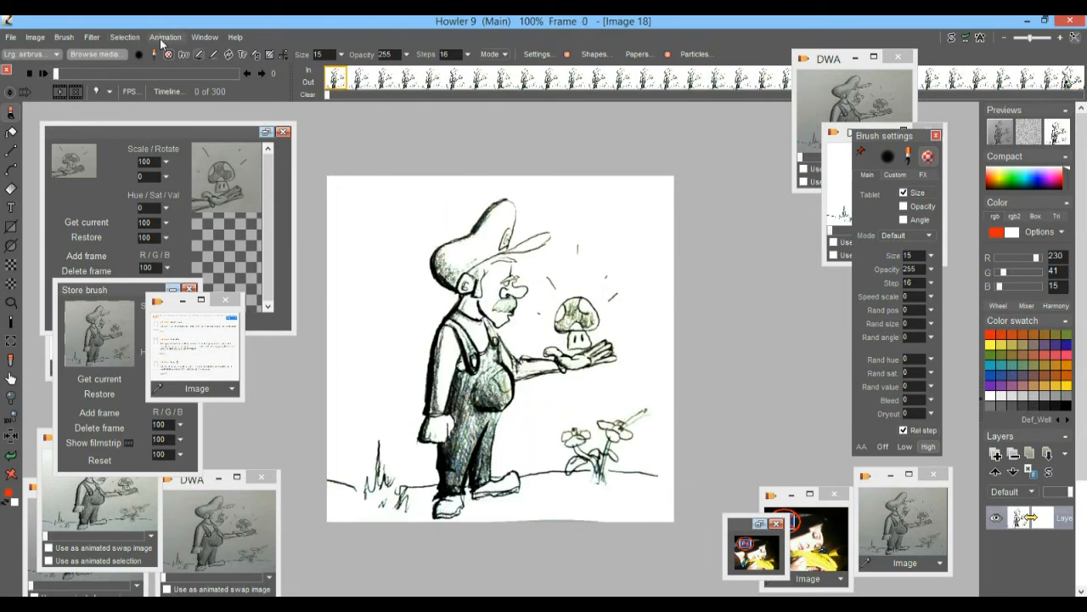
Store the resampled 512 by 512 animation
click(162, 38)
mouse_move(231, 93)
click(344, 108)
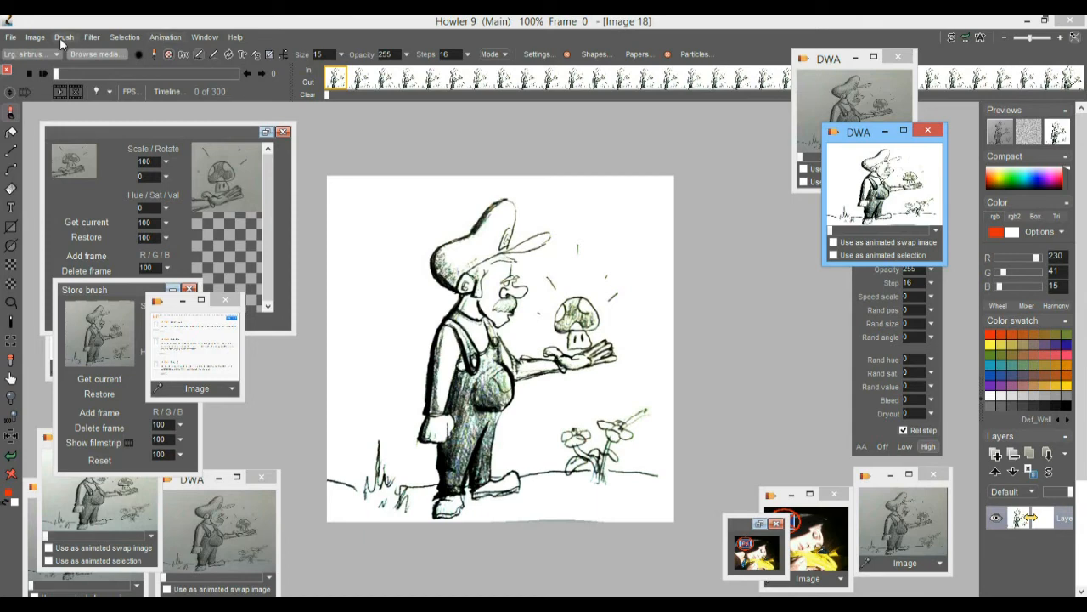
Inspect the settings of the Motion prediction module among the animated filters and close it without running it
click(92, 38)
mouse_move(146, 270)
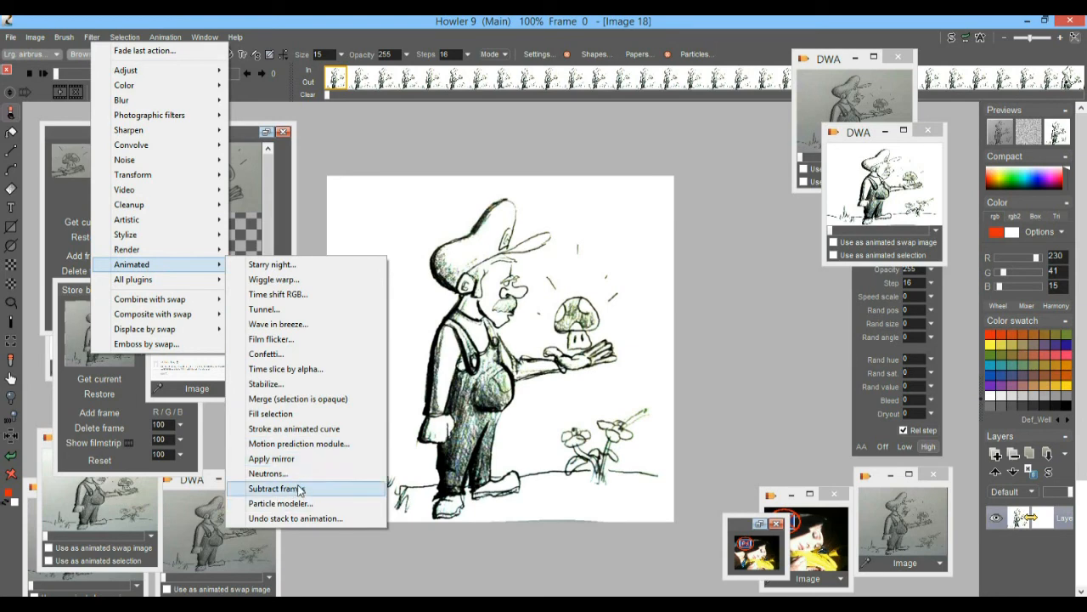
click(314, 445)
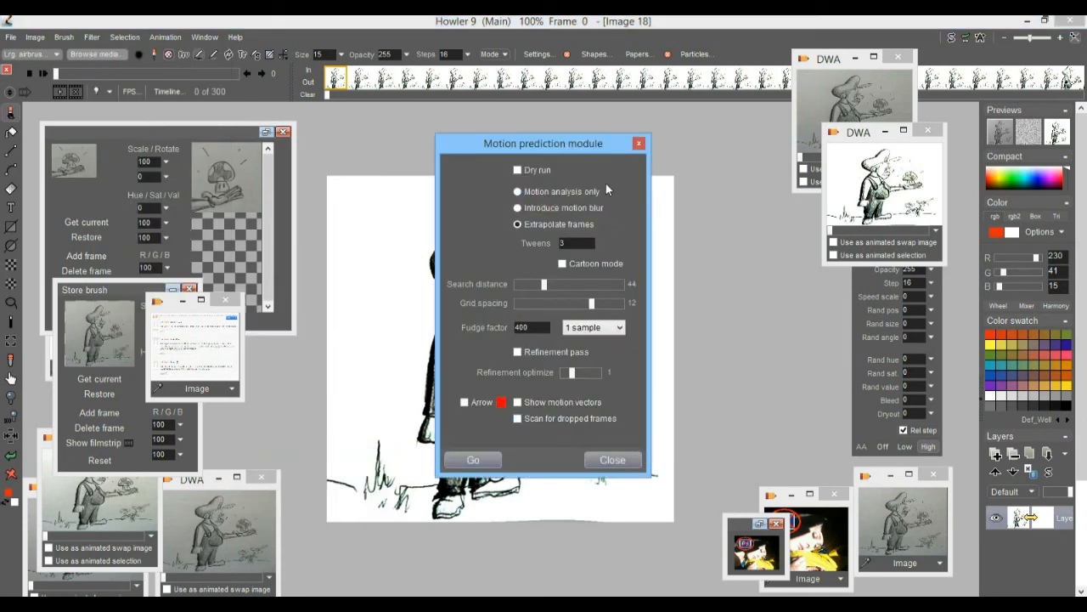
click(639, 143)
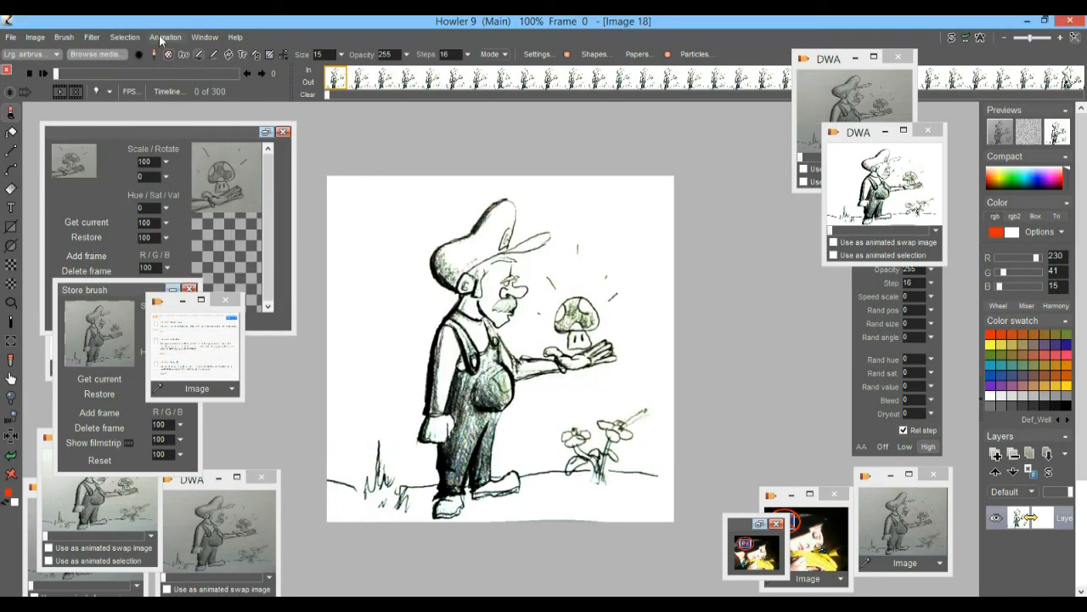
Play the resampled animation once more and scrub back to frame 0
click(43, 73)
drag(185, 77, 1, 76)
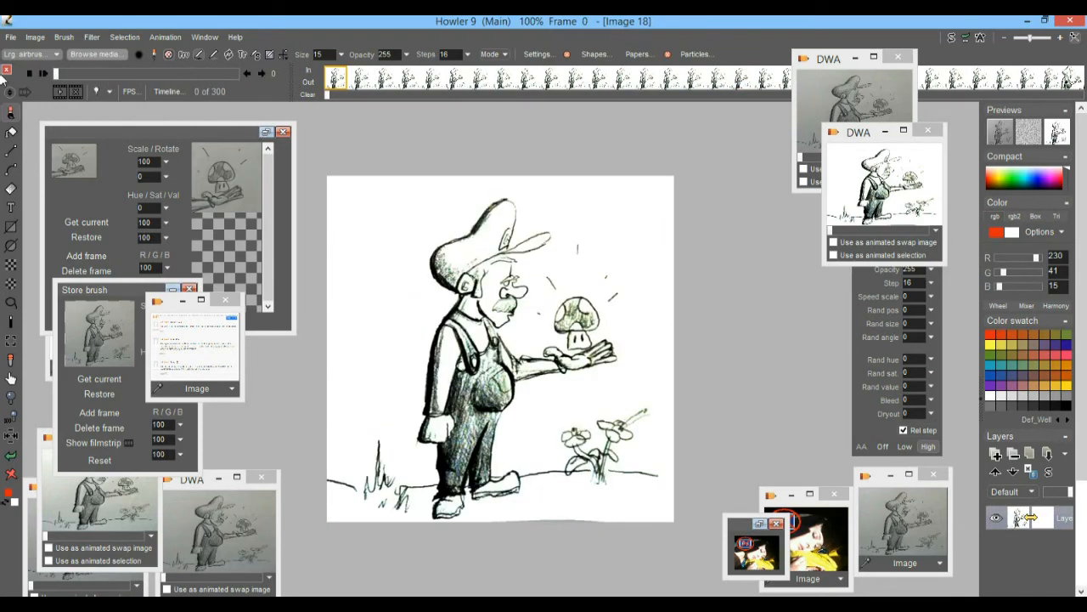
Check the memory needed for a new animation of 1000, 2000, 3000 and 2400 frames at 30 fps
click(166, 38)
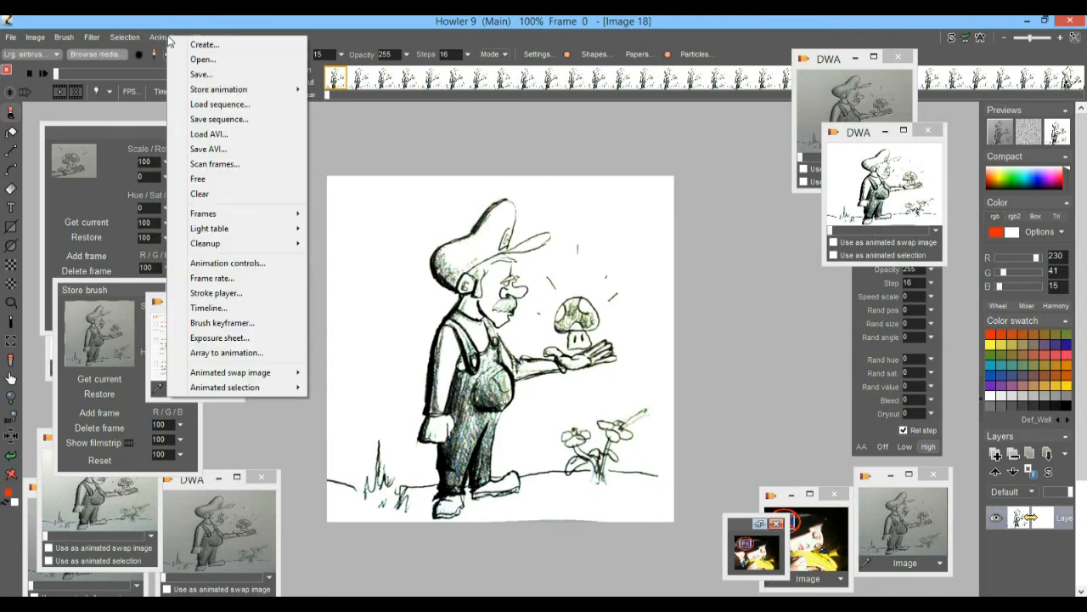
click(214, 46)
drag(401, 264, 346, 268)
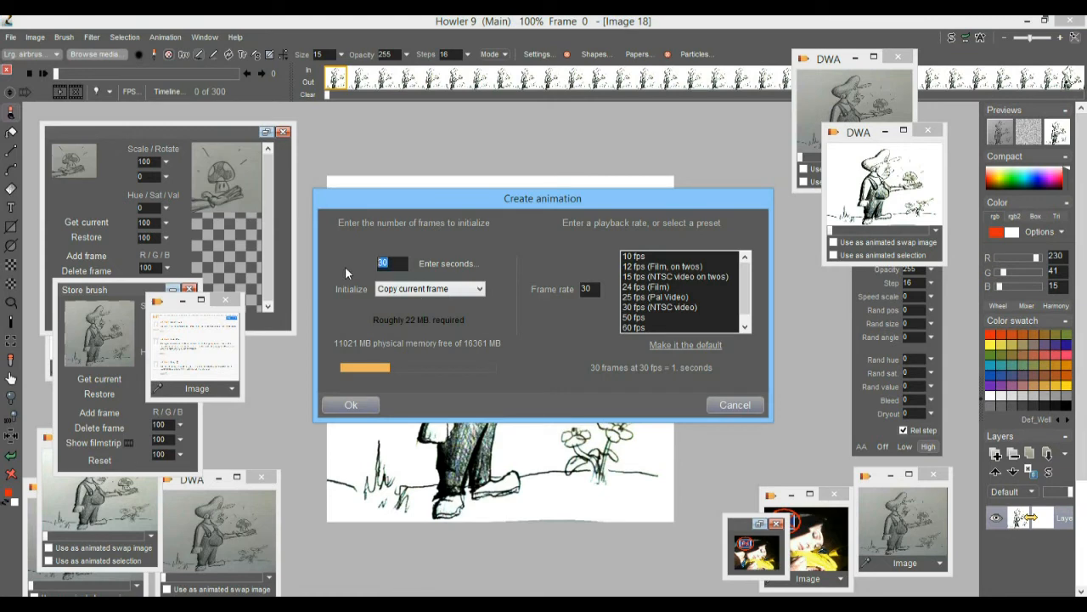
text(1000)
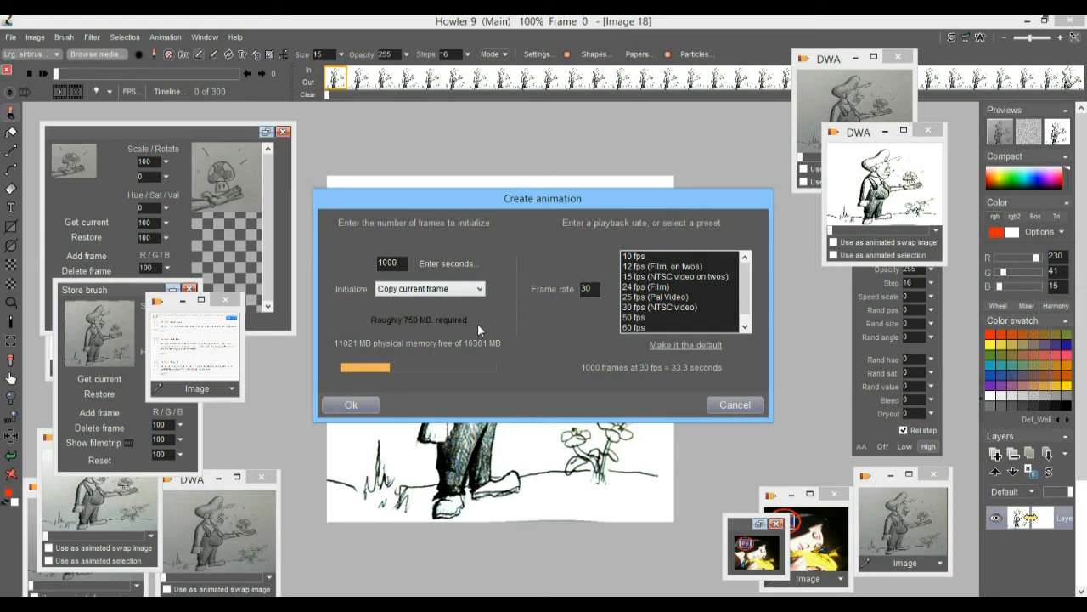
drag(401, 263, 357, 256)
text(2000)
drag(401, 263, 379, 262)
text(3000)
drag(403, 262, 360, 262)
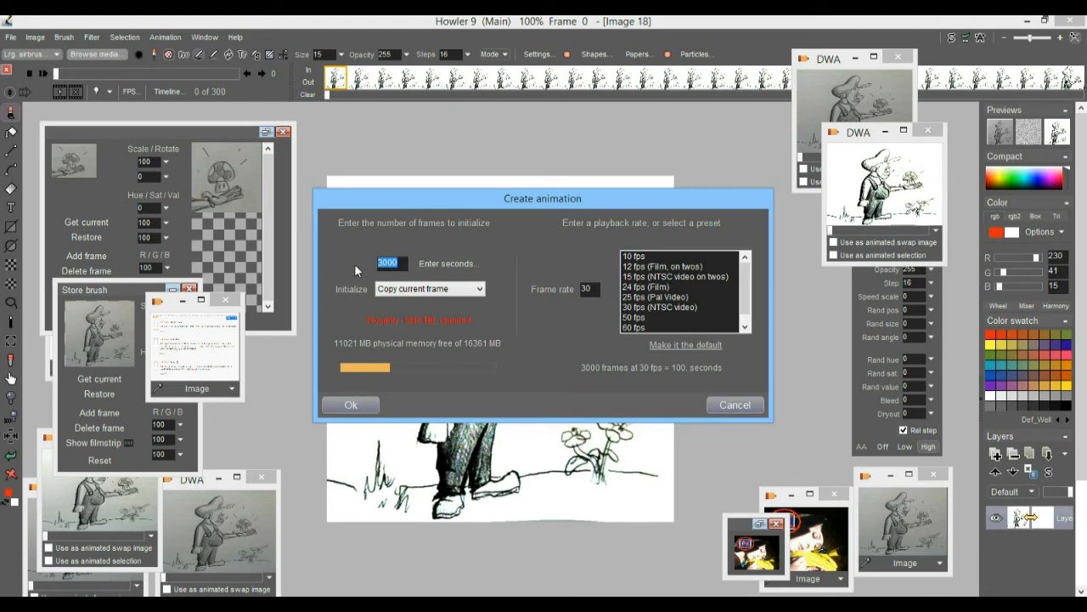
text(2400)
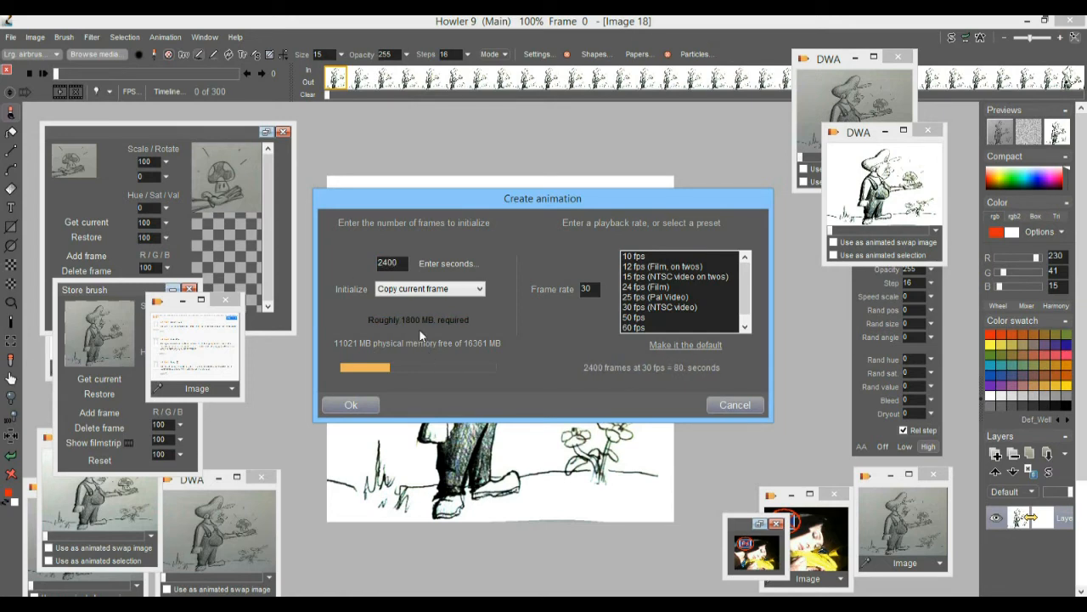
Check the memory needed for a new 600-frame animation and cancel without creating it
drag(403, 263, 346, 262)
click(404, 261)
drag(405, 263, 348, 260)
text(600)
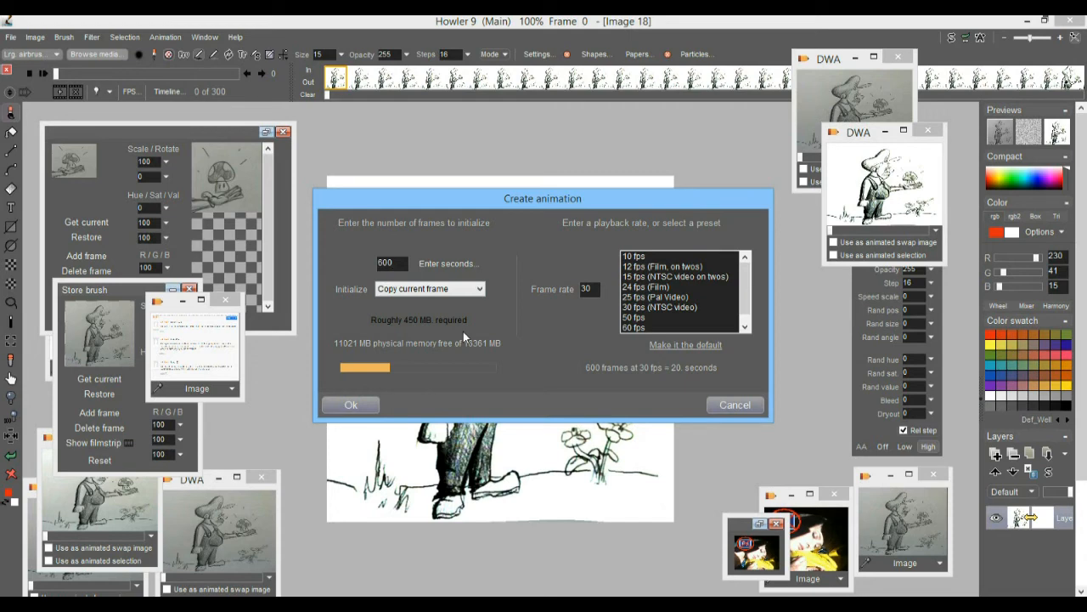
key(BackSpace)
text(1)
click(734, 404)
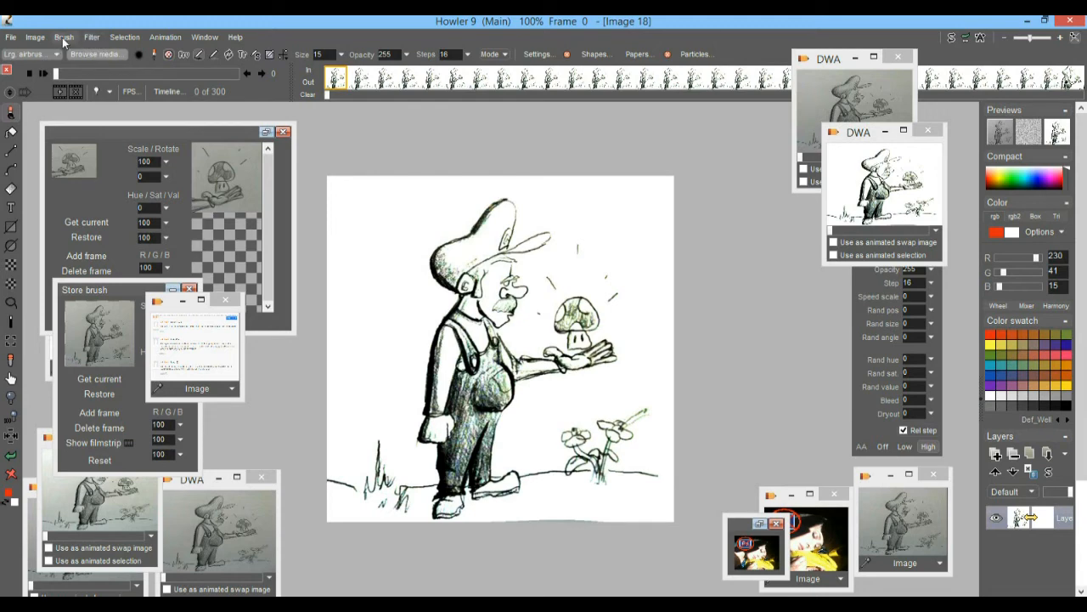
Configure the Motion prediction module to extrapolate frames with 2 tweens and without scanning for dropped frames
click(93, 37)
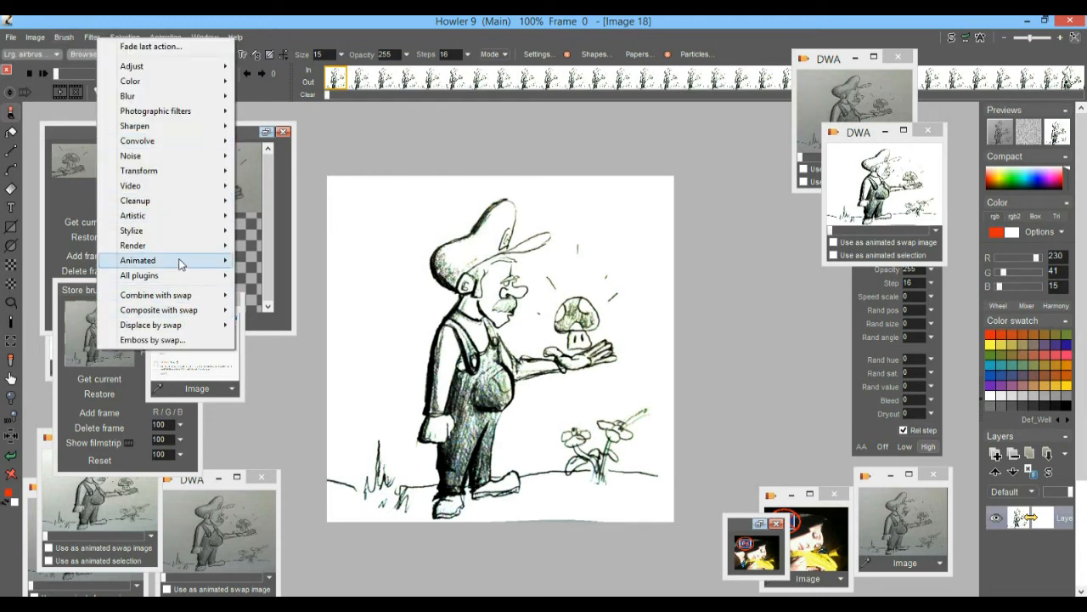
mouse_move(182, 260)
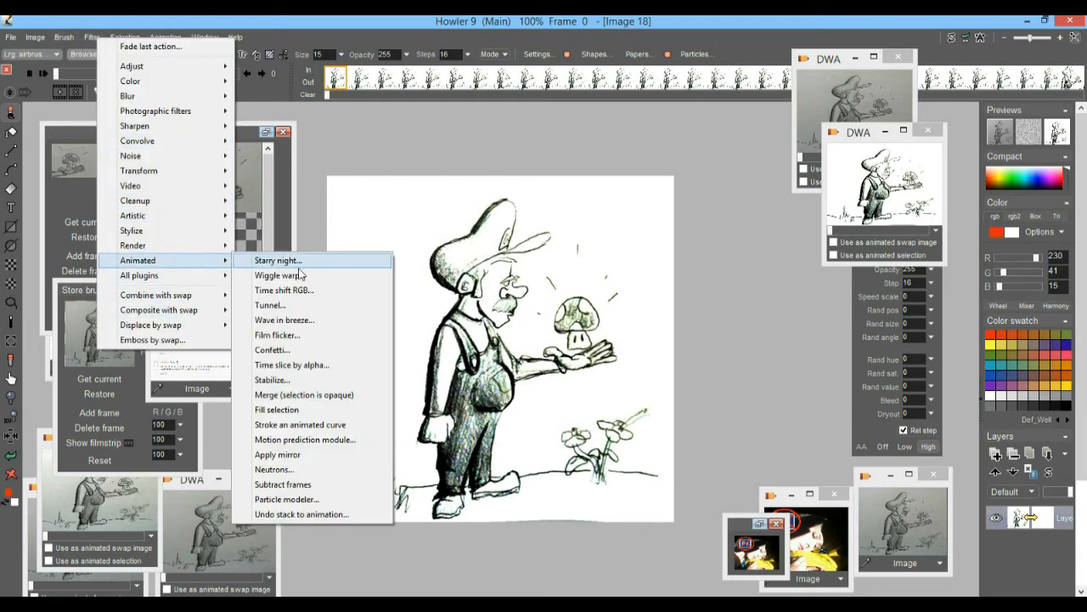
click(290, 441)
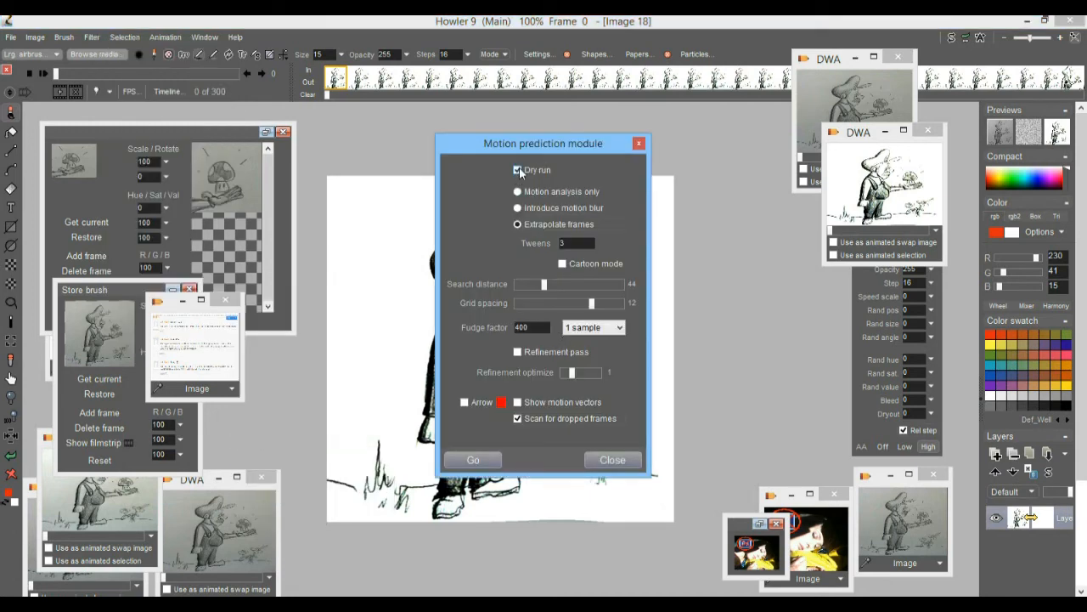
drag(548, 146, 171, 121)
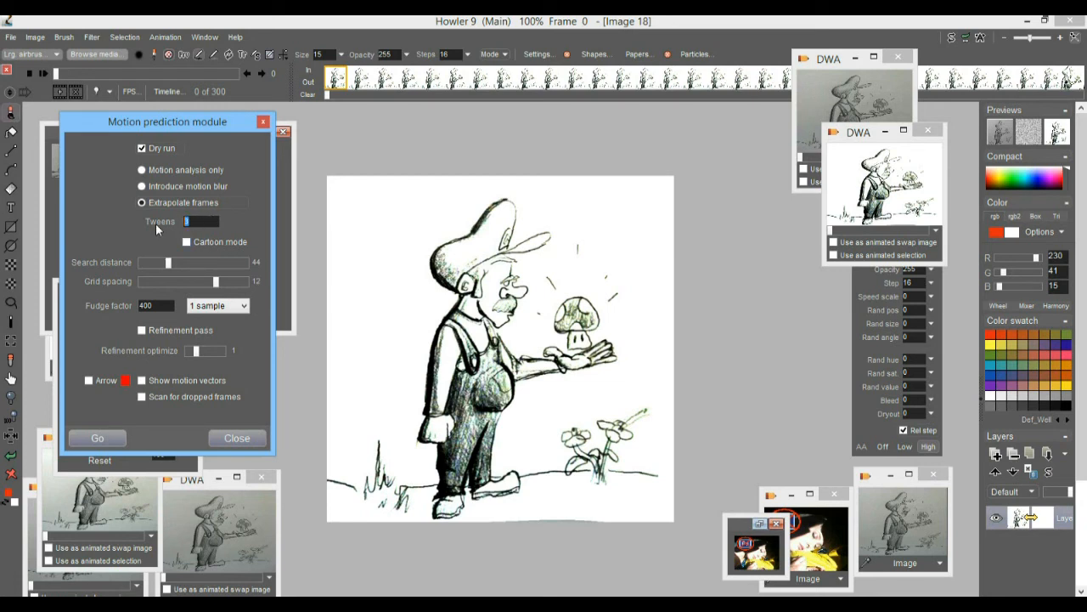
text(2)
Test the frame extrapolation with a dry run, and run it for real with Dry run off
click(98, 439)
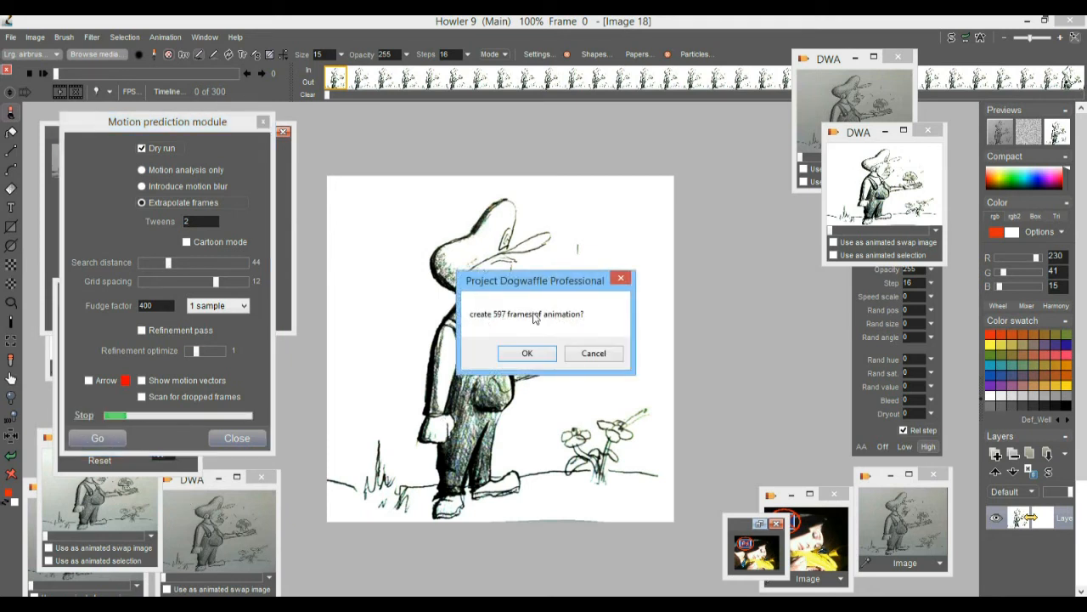
click(528, 353)
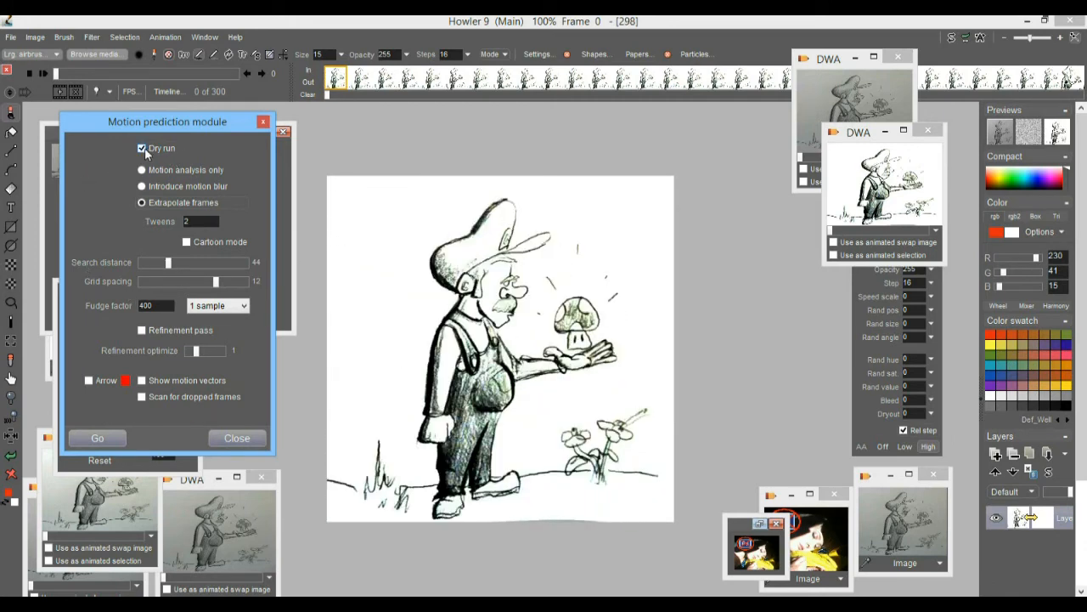
click(97, 439)
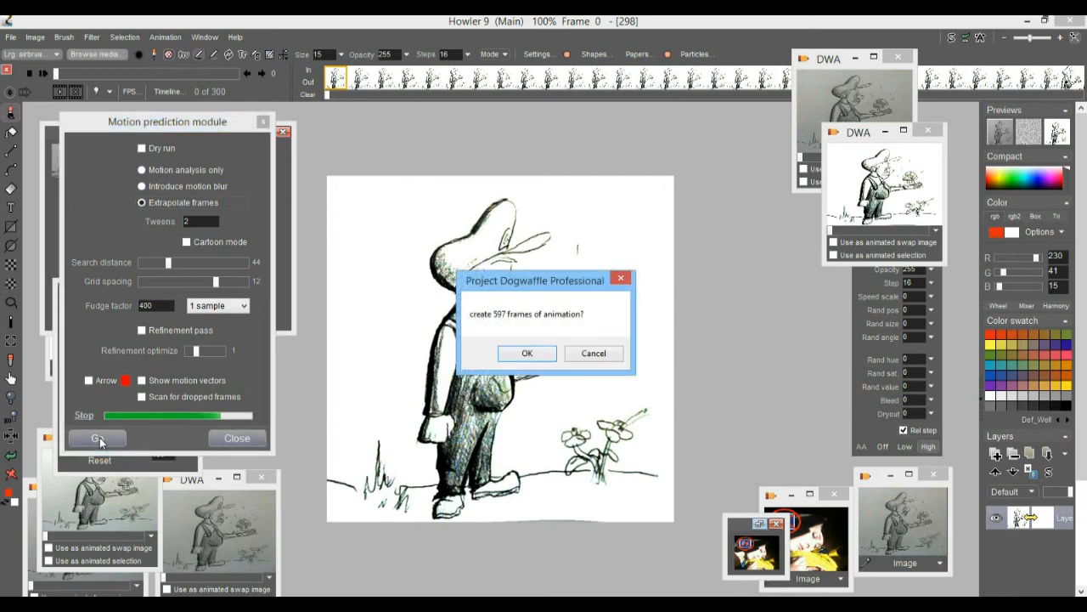
click(527, 354)
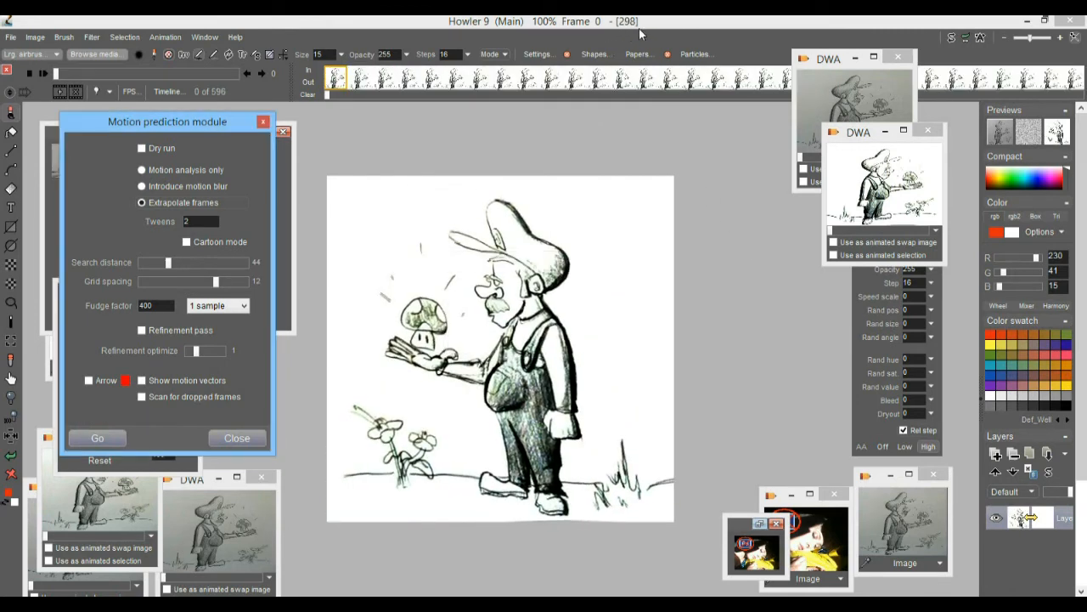
Scrub between the first and last frames of the extrapolated animation to compare them
click(56, 75)
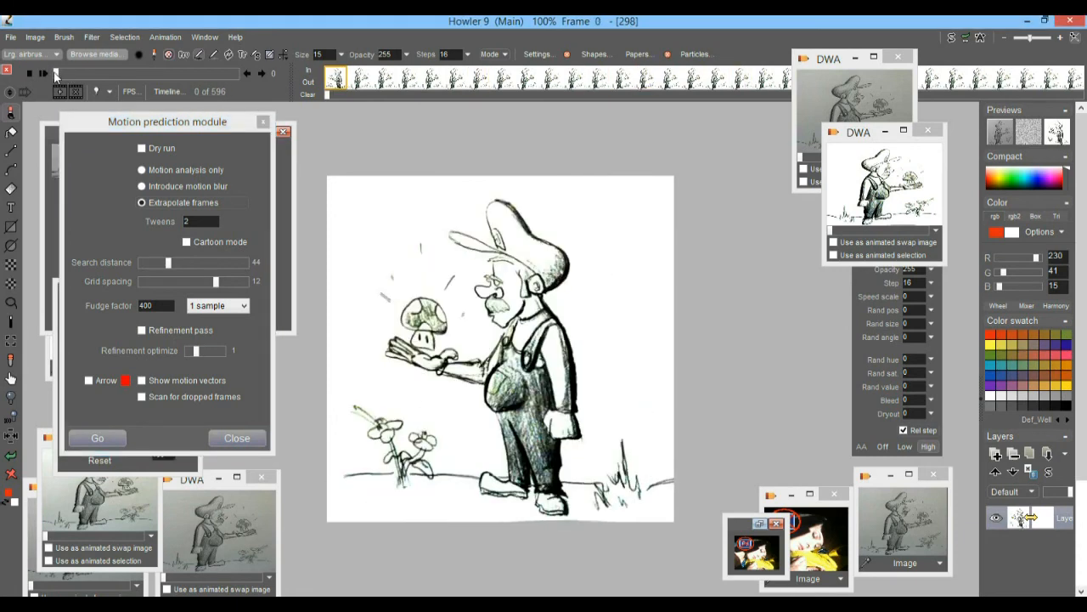
click(240, 75)
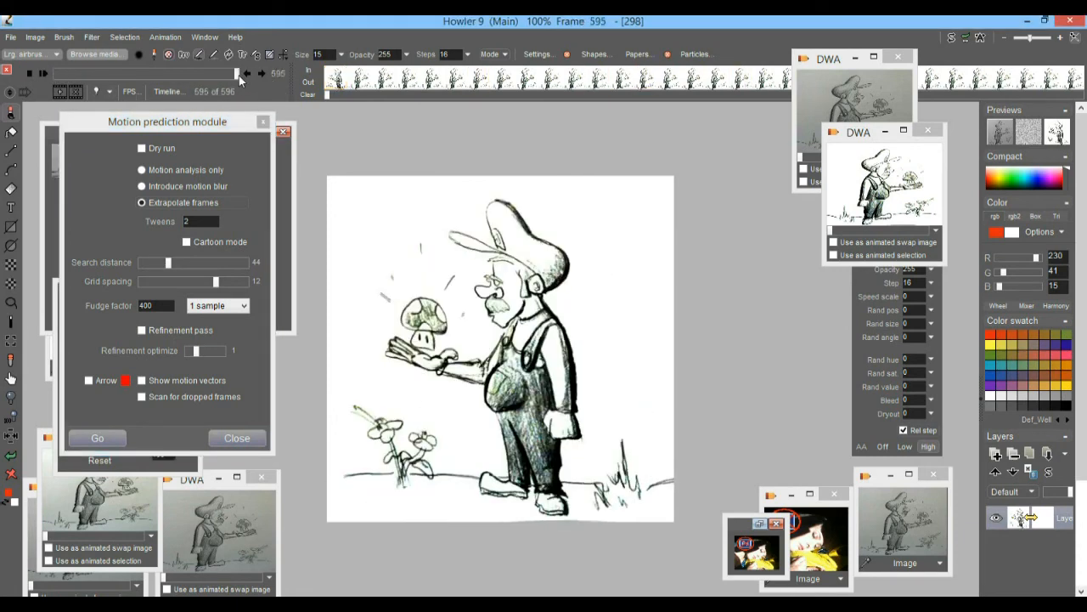
drag(240, 75, 244, 79)
click(58, 75)
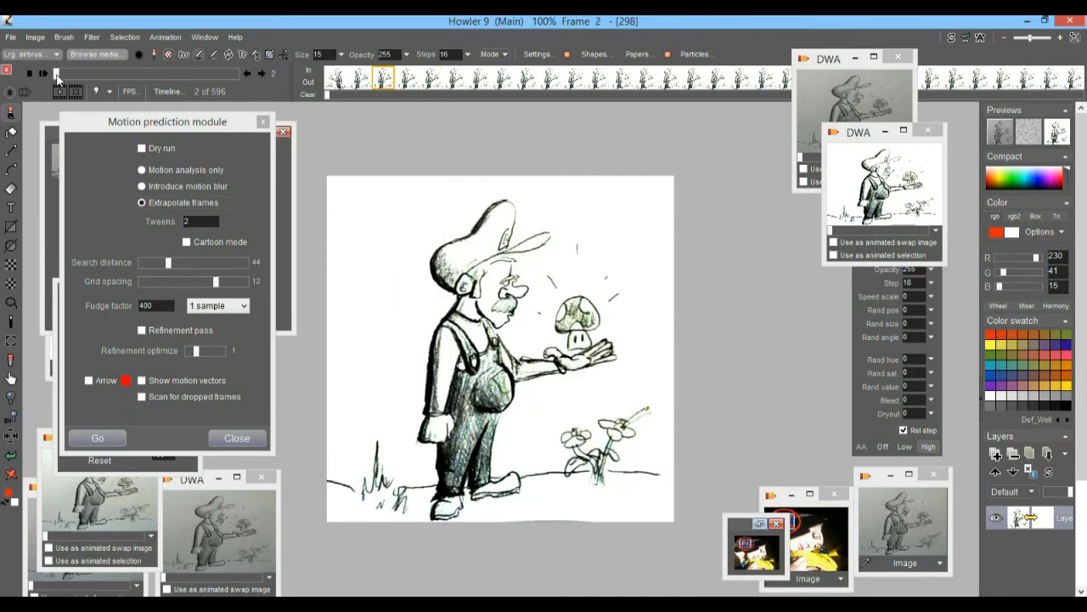
drag(58, 74, 47, 73)
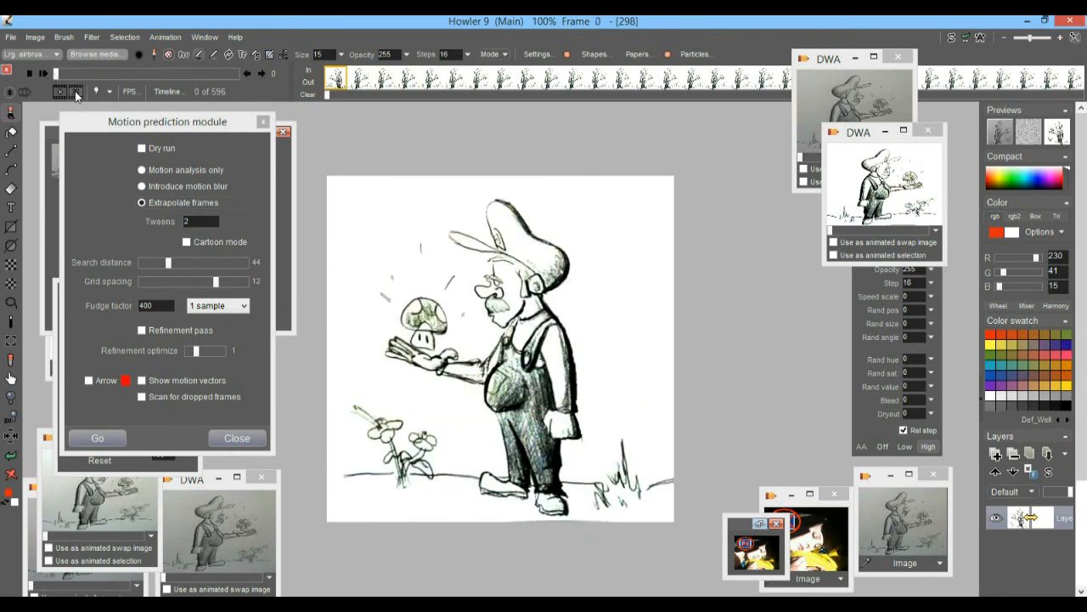
Delete frame 0 of the extrapolated animation and scrub through to its end
drag(57, 75, 55, 77)
click(77, 93)
drag(58, 76, 287, 81)
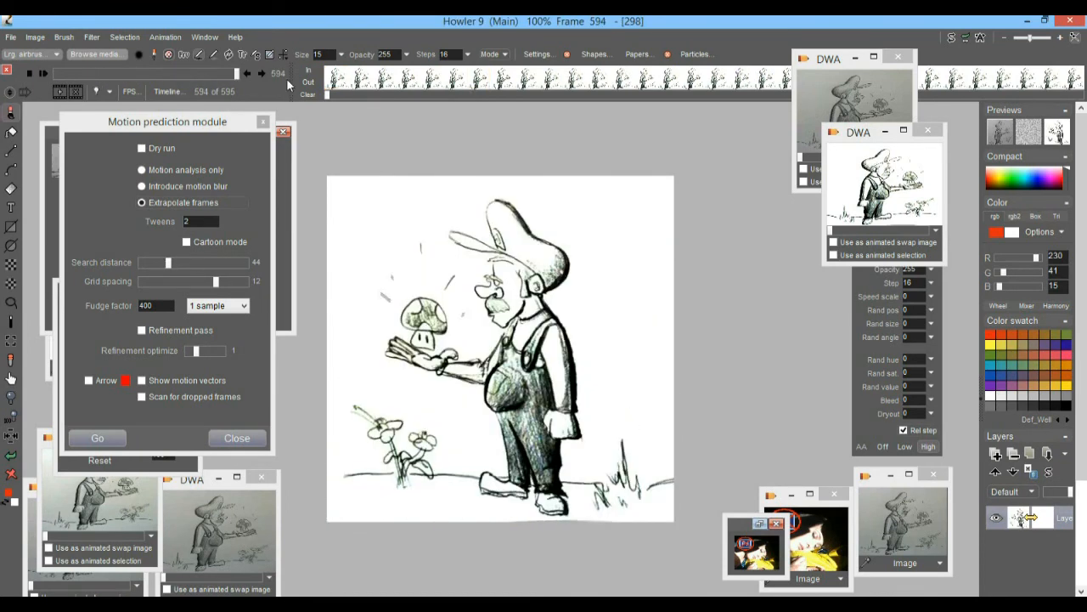
Store the extrapolated animation to disc
click(163, 38)
mouse_move(245, 93)
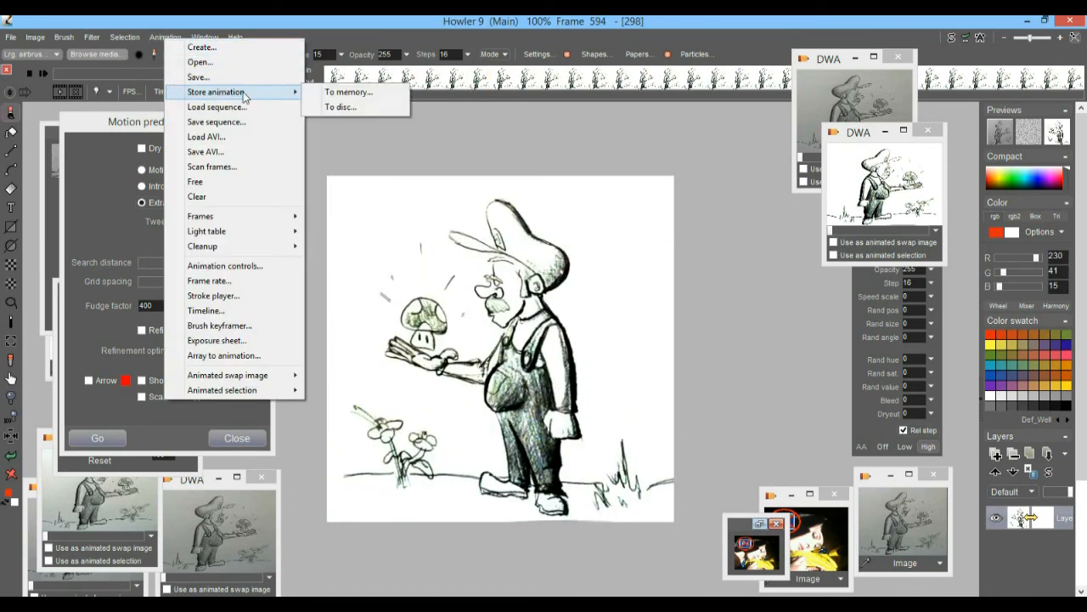
click(340, 107)
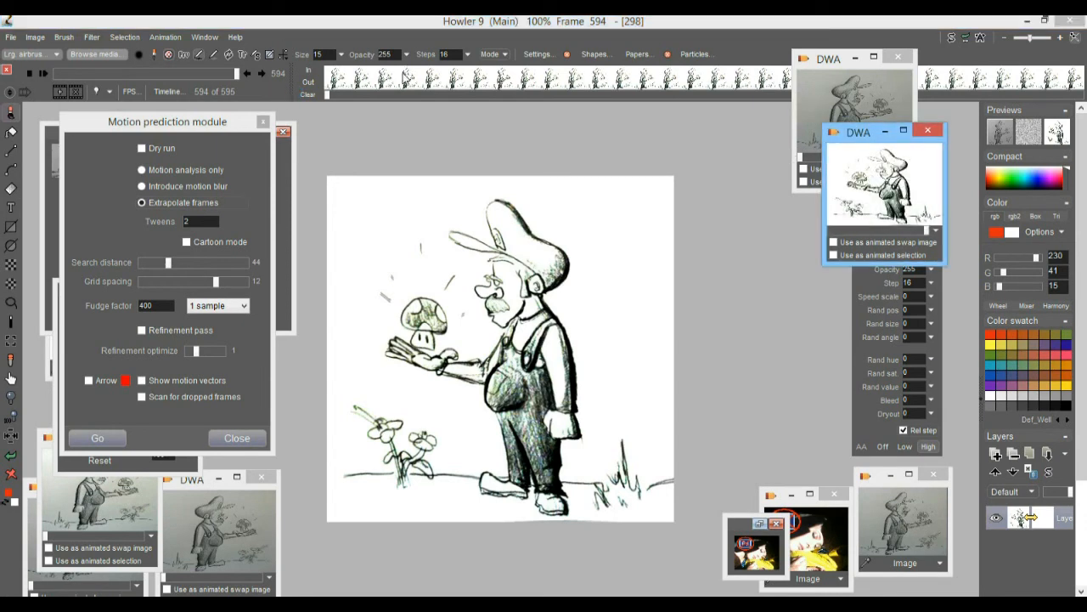
Time-stretch the animation to 600 frames with frame blending on
click(406, 77)
right_click(405, 78)
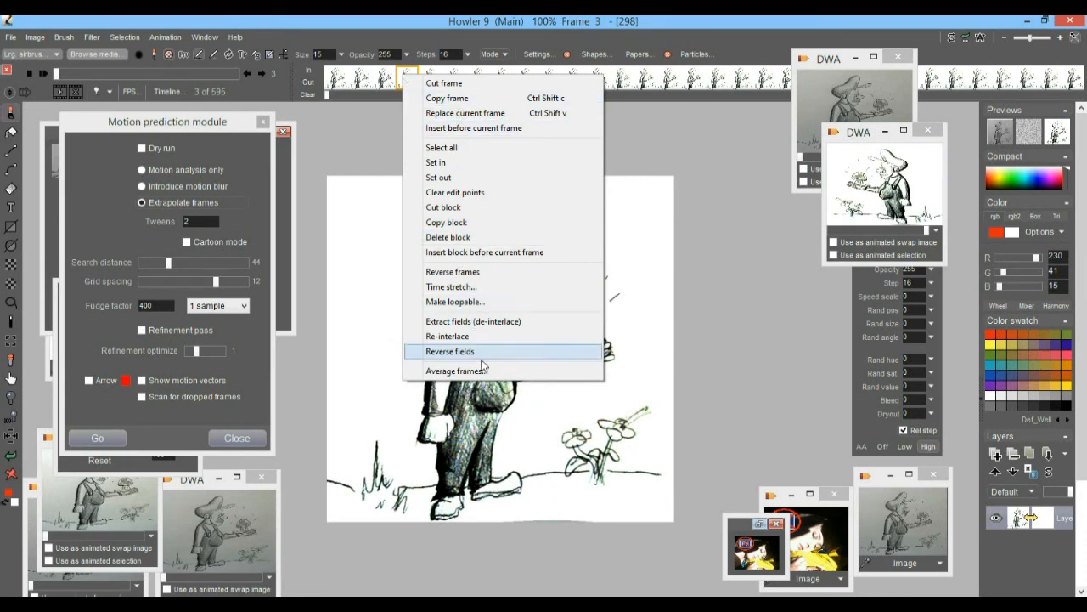
click(475, 292)
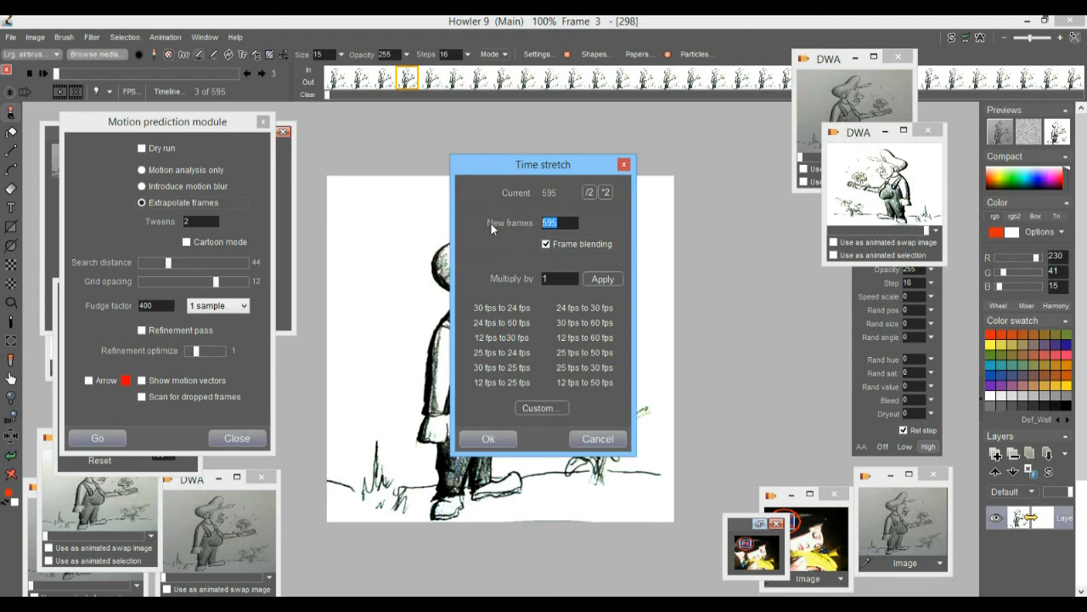
text(600)
click(489, 440)
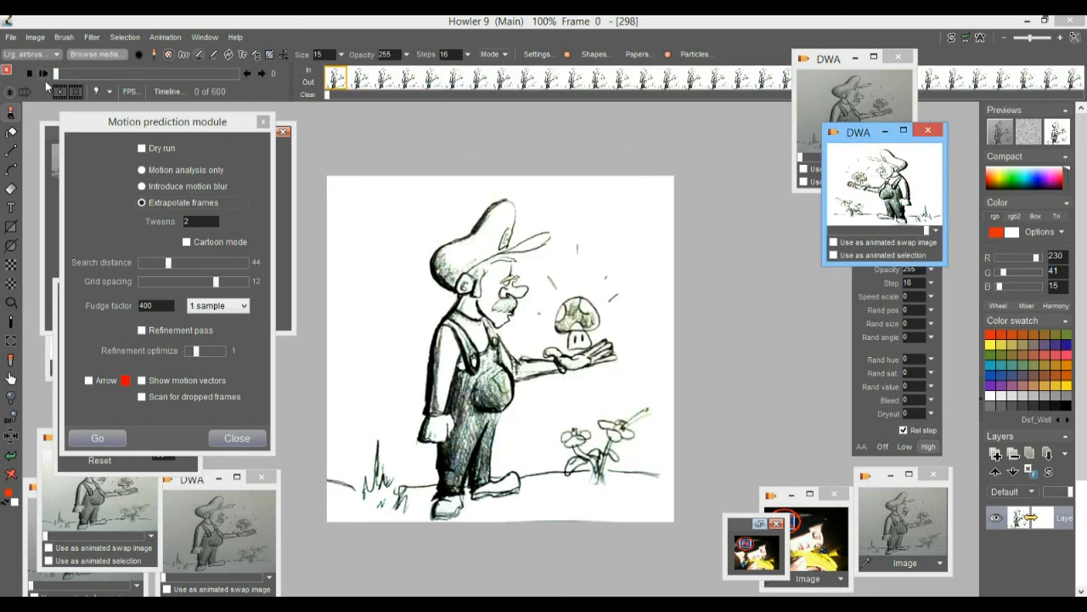
Play the stretched animation and enlarge the stored pencil sketch image beside the canvas to compare them
click(44, 73)
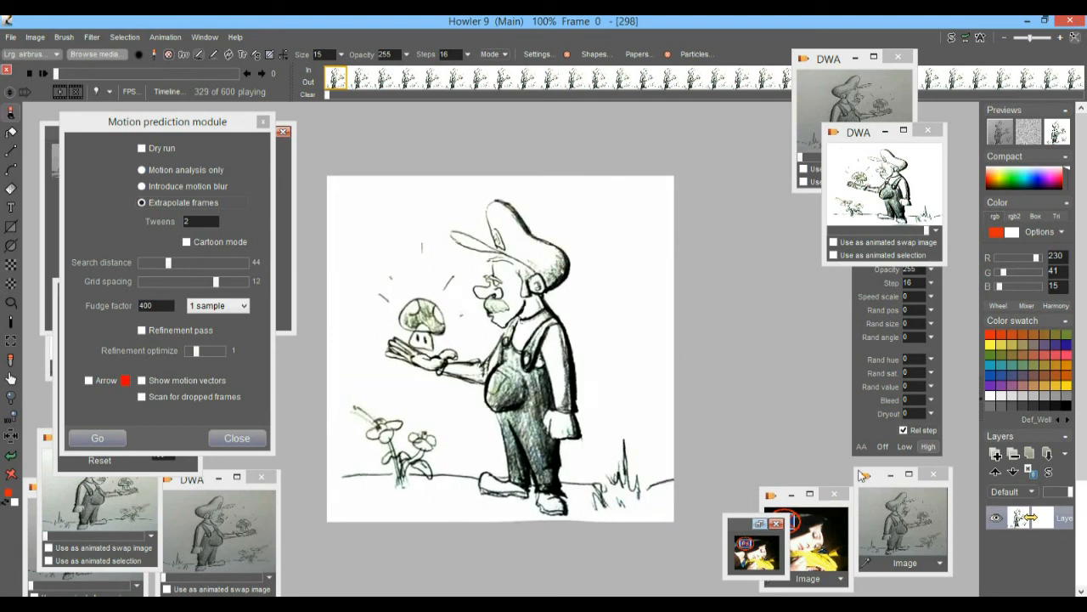
drag(852, 468, 599, 275)
drag(716, 286, 790, 249)
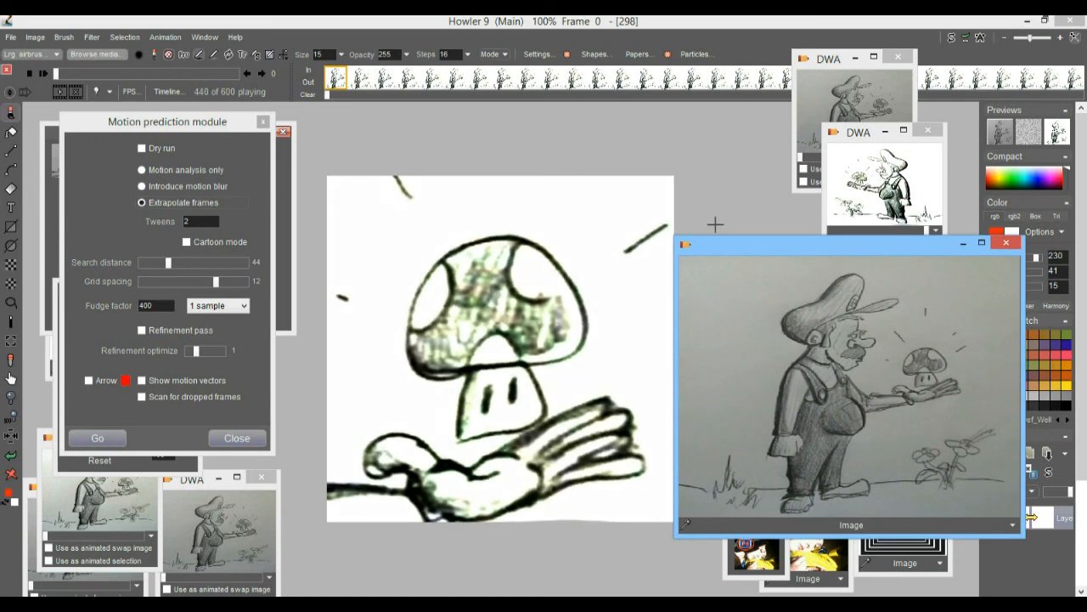
drag(733, 244, 757, 283)
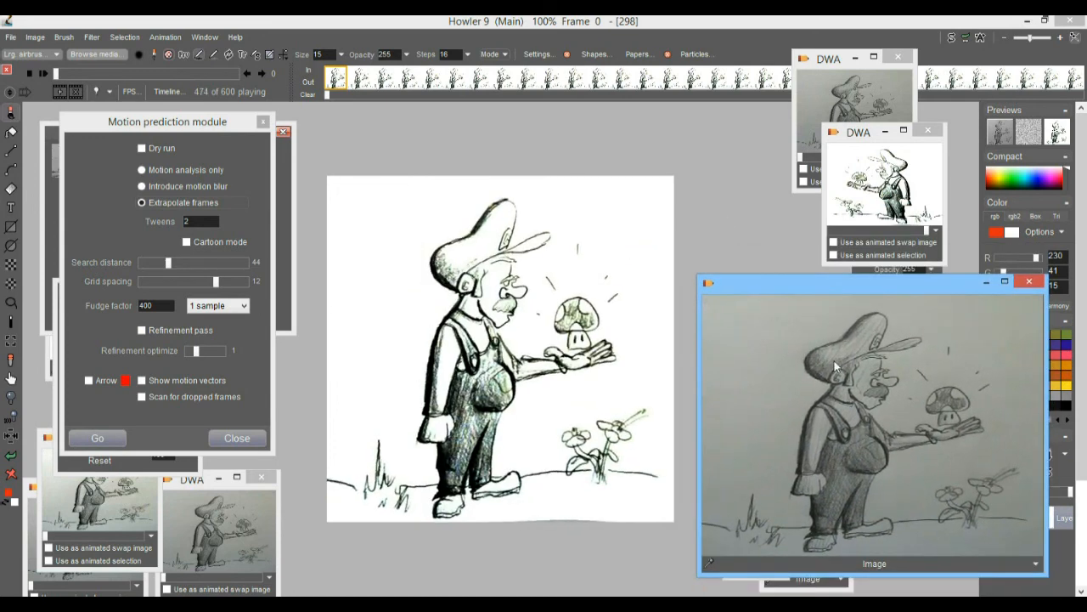